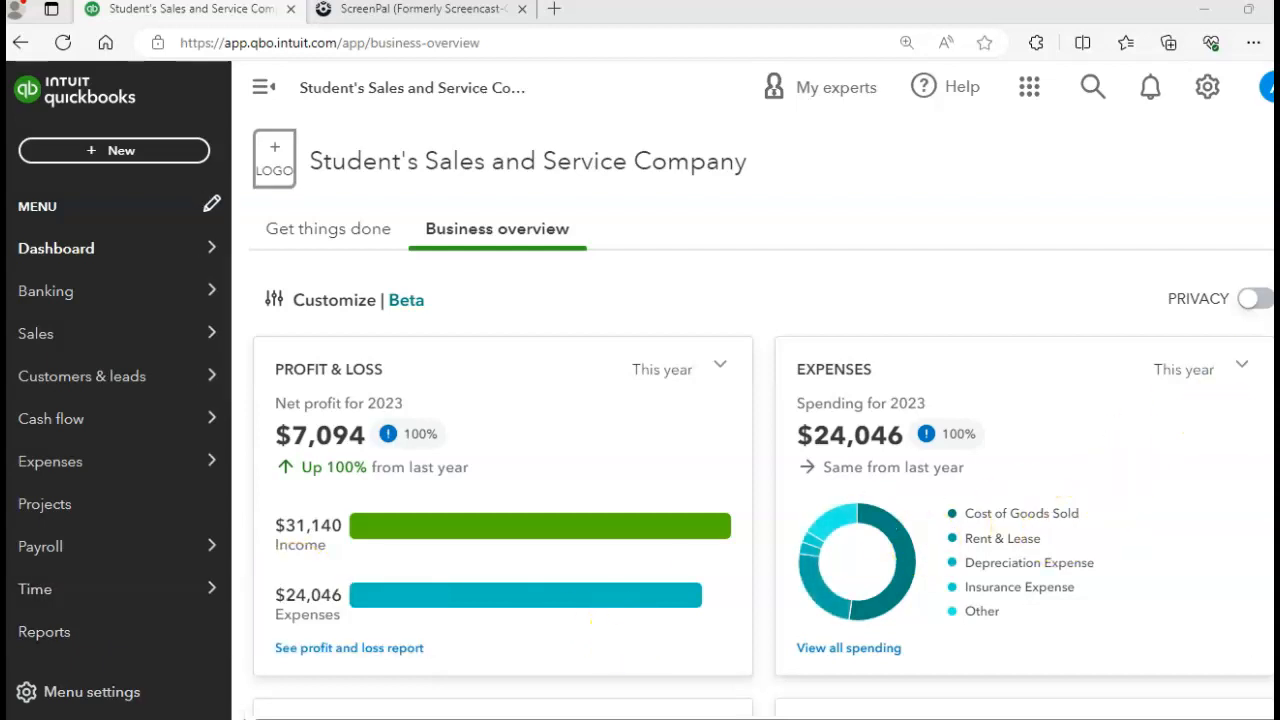
Review the invoices listed on the Sales page for the last 12 months
scroll(763, 480, "down", 4)
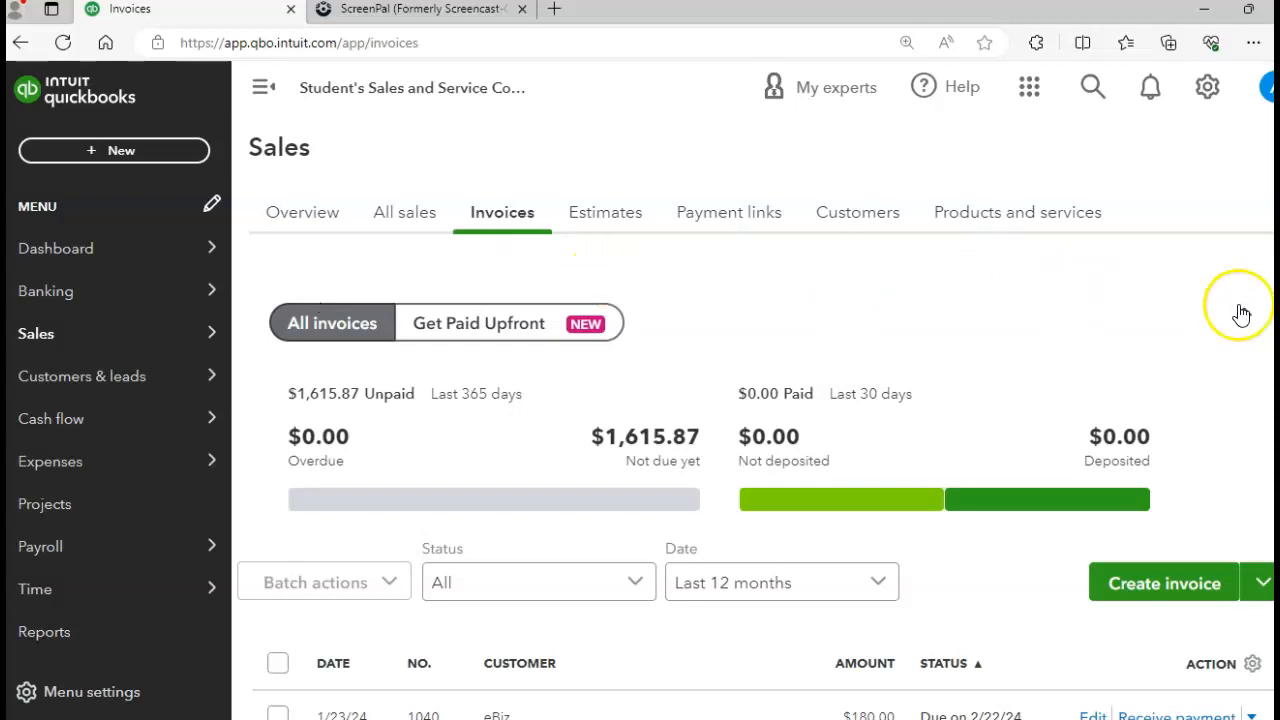
scroll(1085, 357, "down", 4)
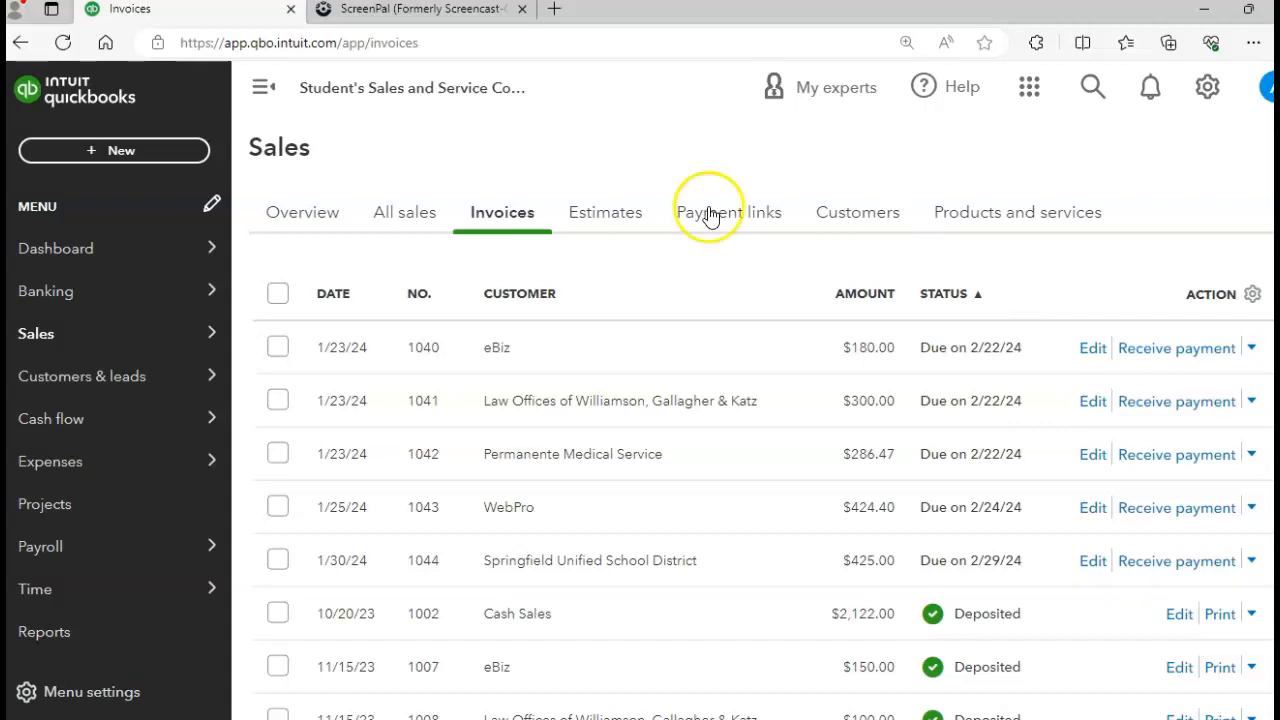
Search the reports for "cust" and open the Customer Balance Detail report
left_click(14, 638)
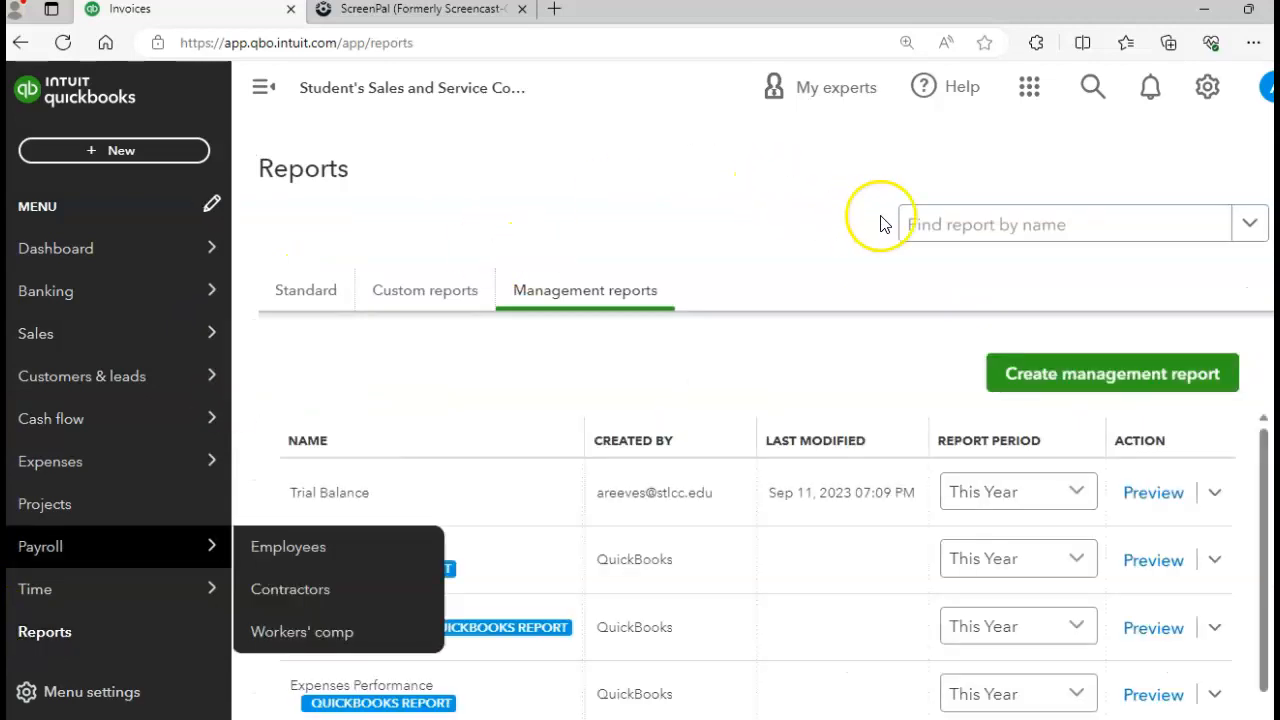
left_click(931, 228)
type("cust")
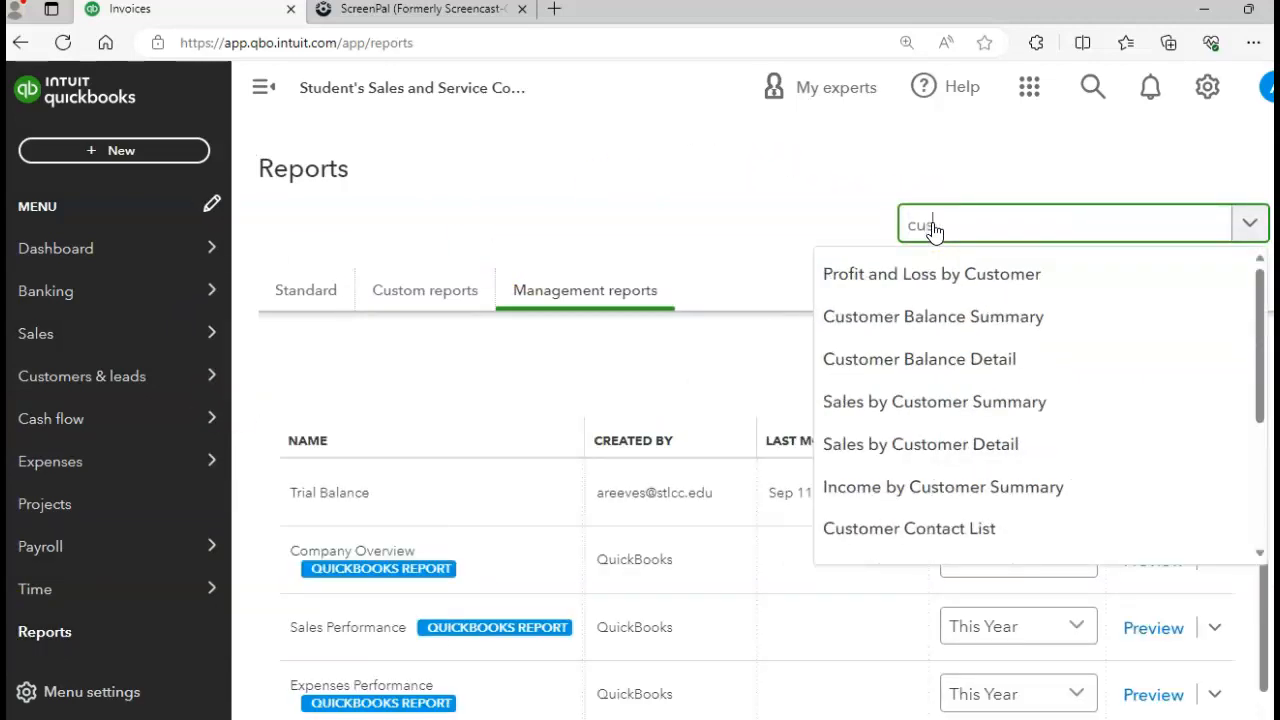
left_click(926, 365)
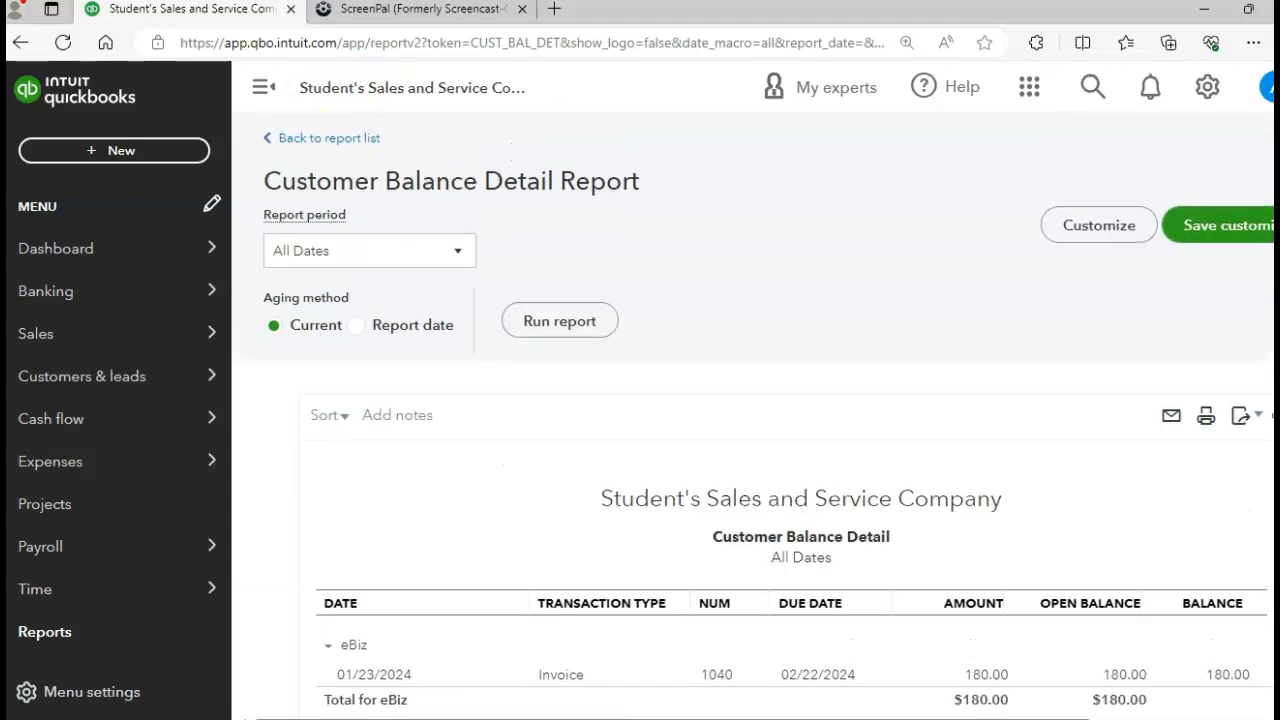
Select All Dates as the Customer Balance Detail report period and review each customer's open invoices and the total
left_click(474, 258)
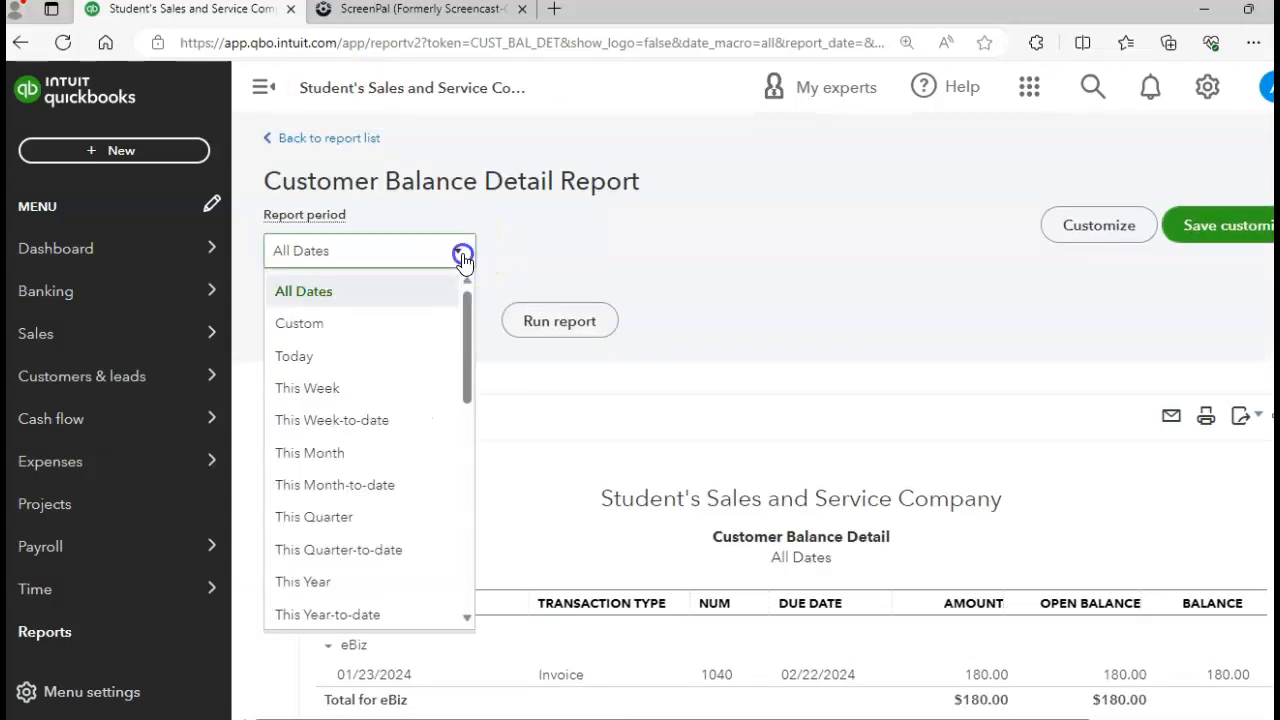
left_click(318, 292)
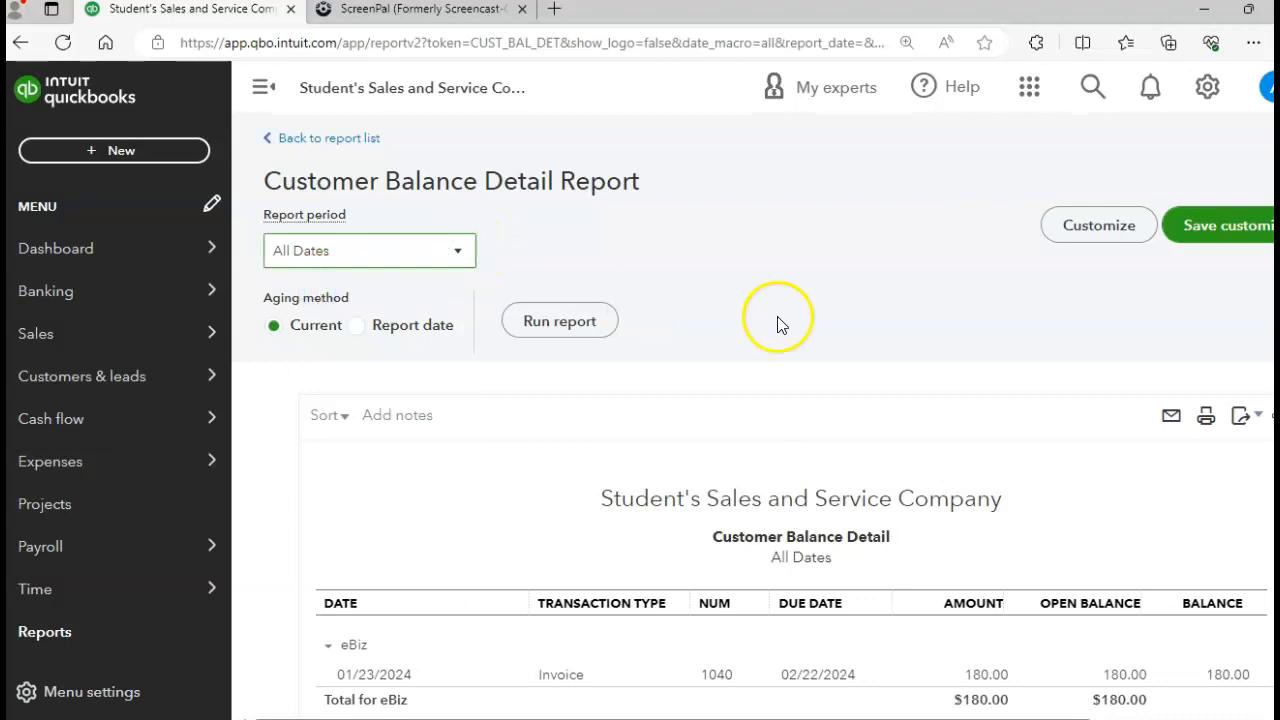
scroll(753, 409, "down", 5)
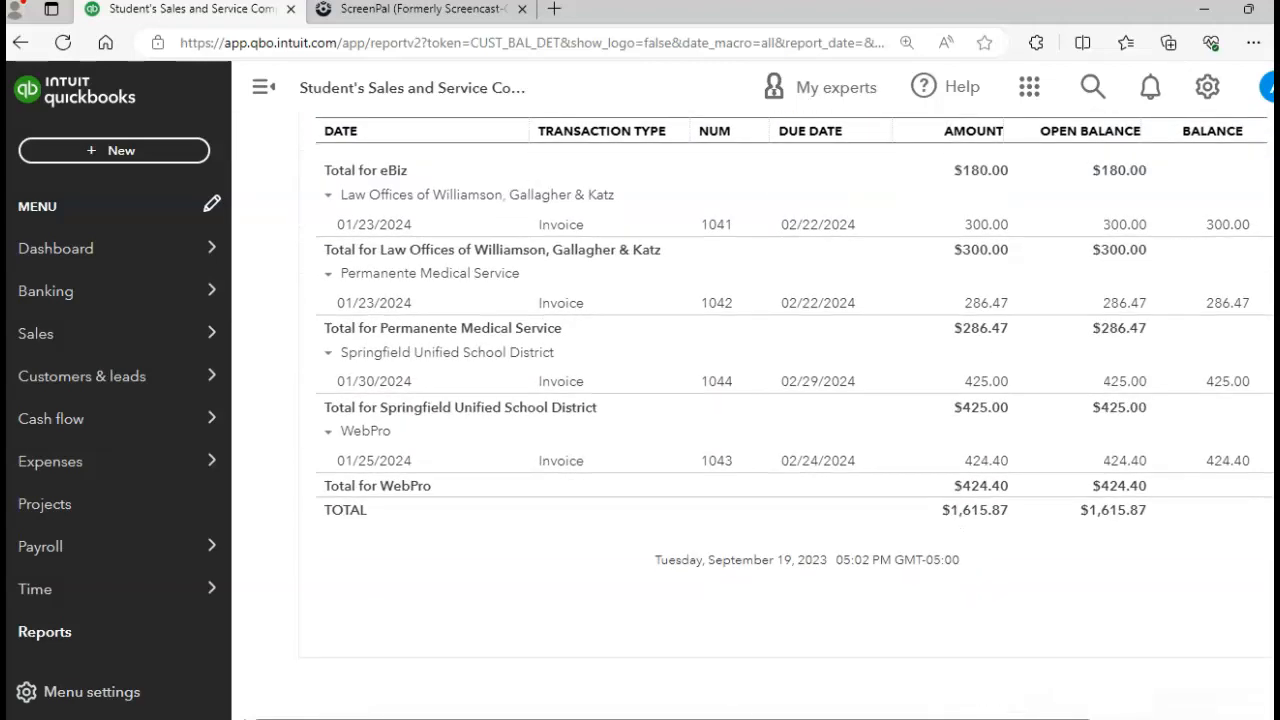
scroll(789, 411, "up", 1)
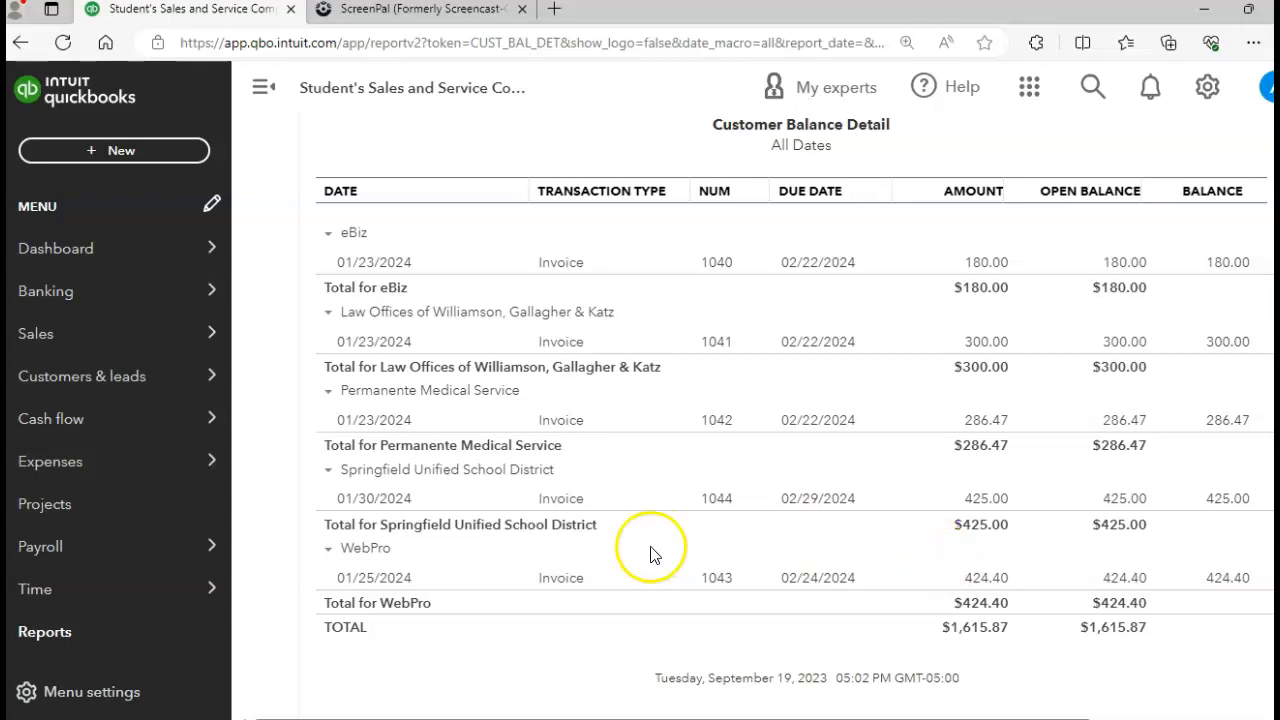
Open the Unpaid bills report from the Money Out section of the Cash flow overview
left_click(101, 442)
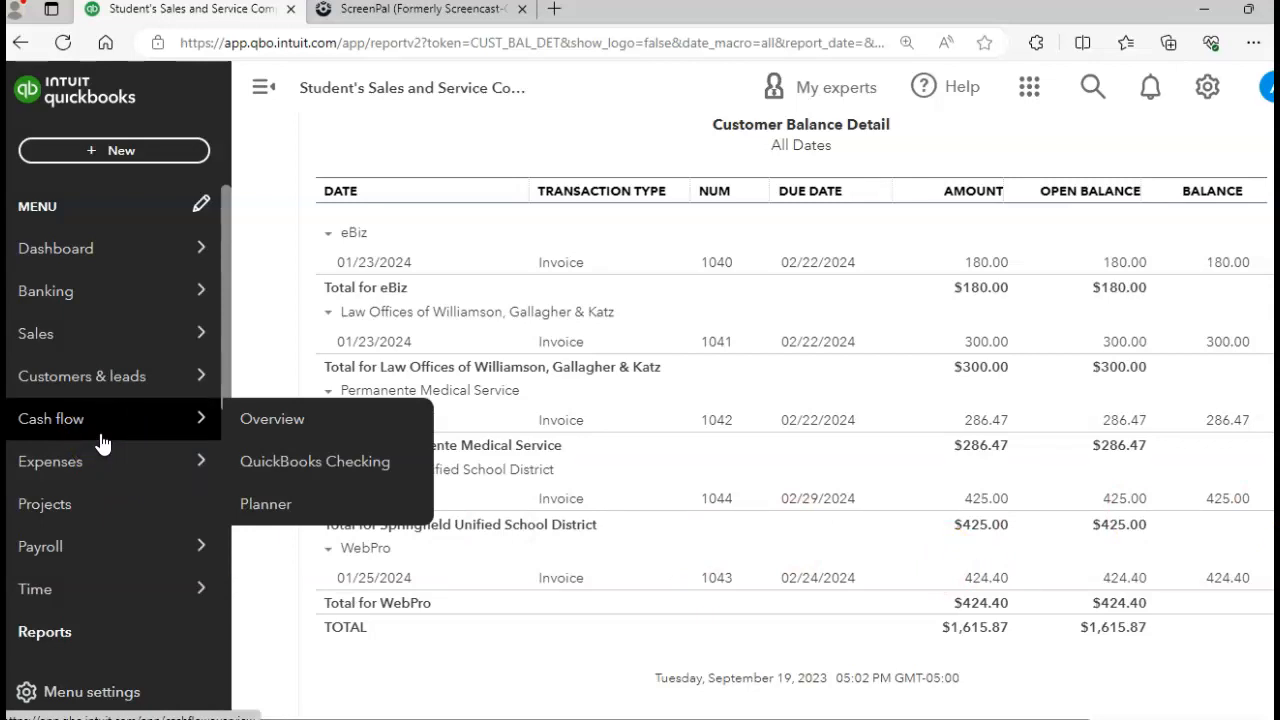
left_click(252, 432)
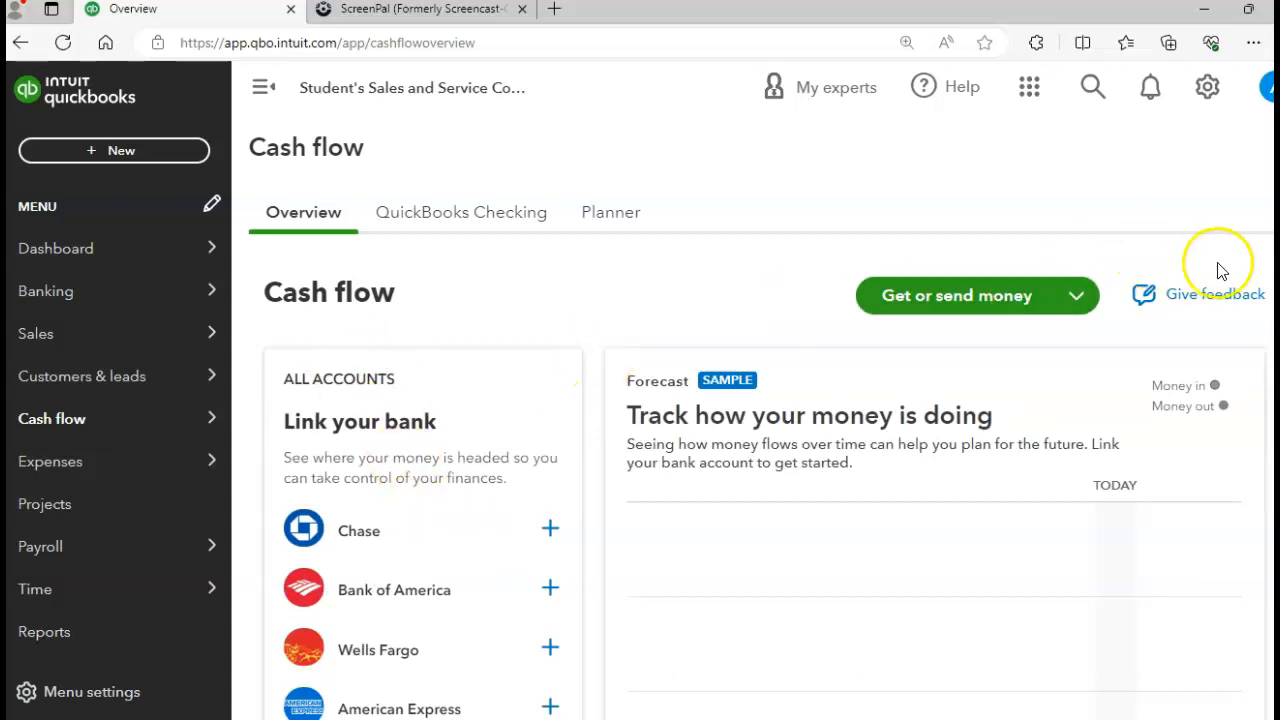
scroll(577, 384, "down", 4)
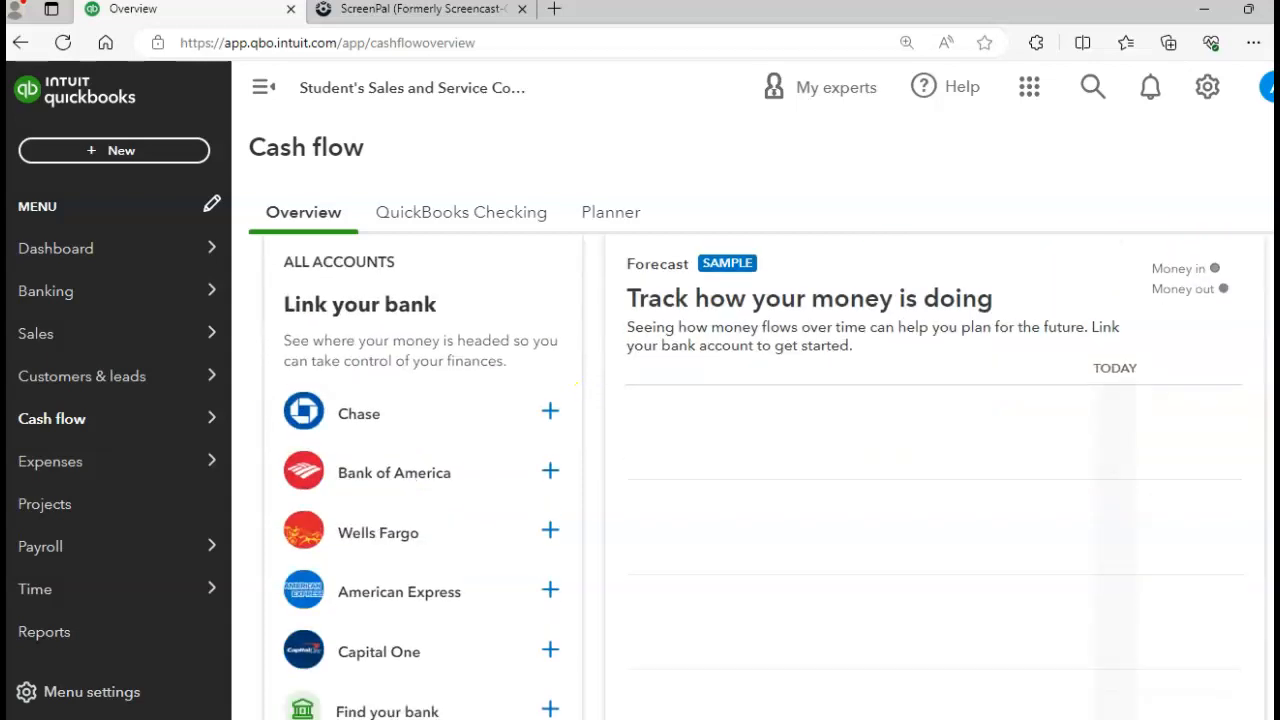
scroll(577, 384, "up", 3)
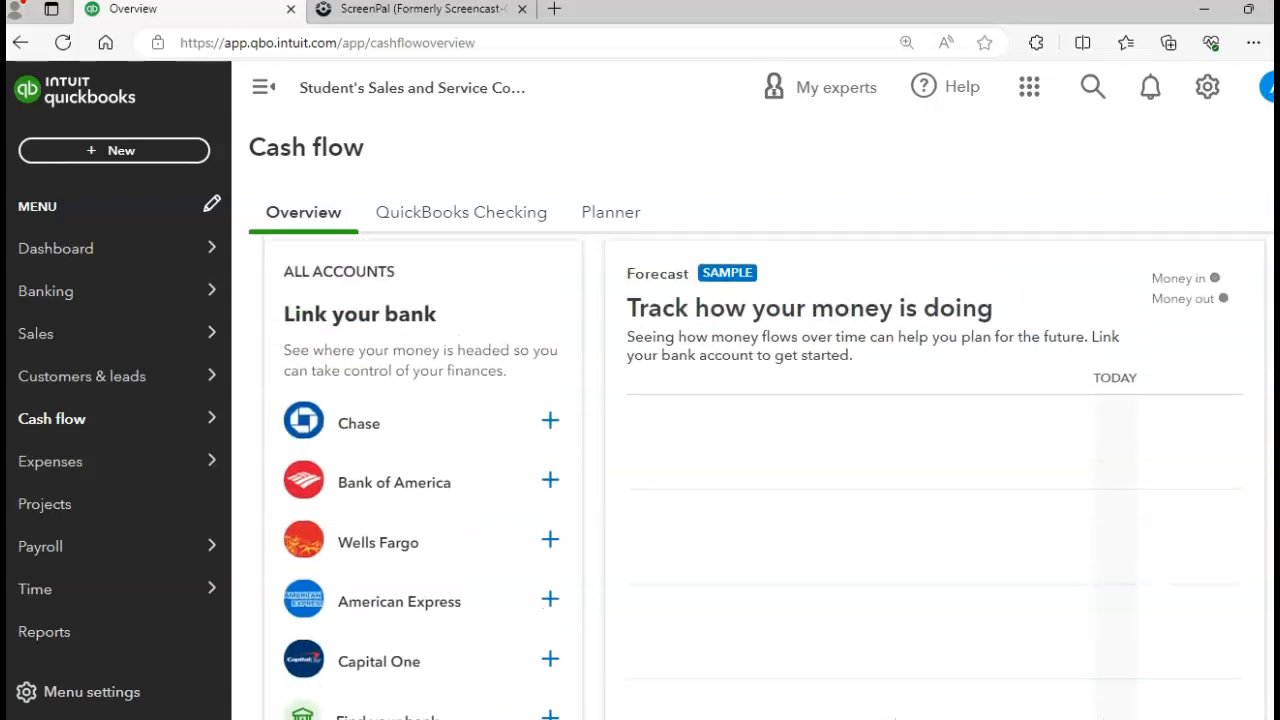
scroll(577, 384, "down", 1)
scroll(577, 384, "up", 1)
scroll(577, 384, "down", 2)
scroll(765, 476, "down", 5)
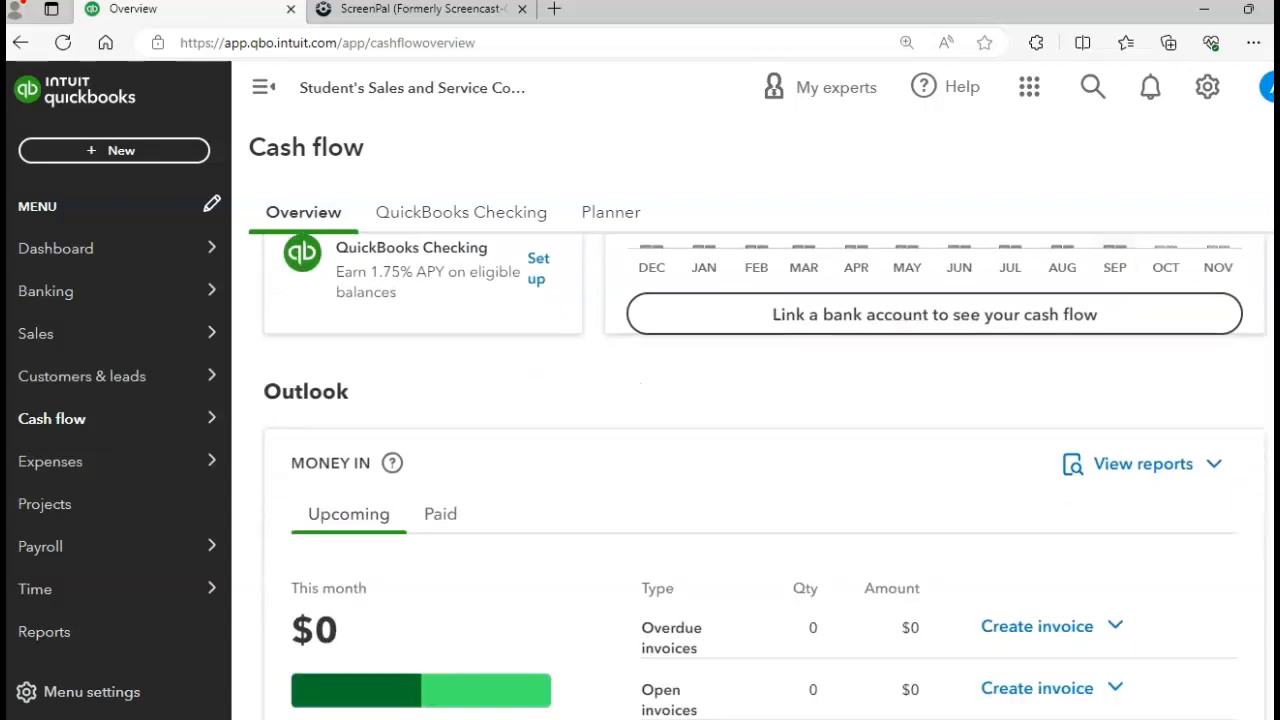
scroll(765, 476, "down", 3)
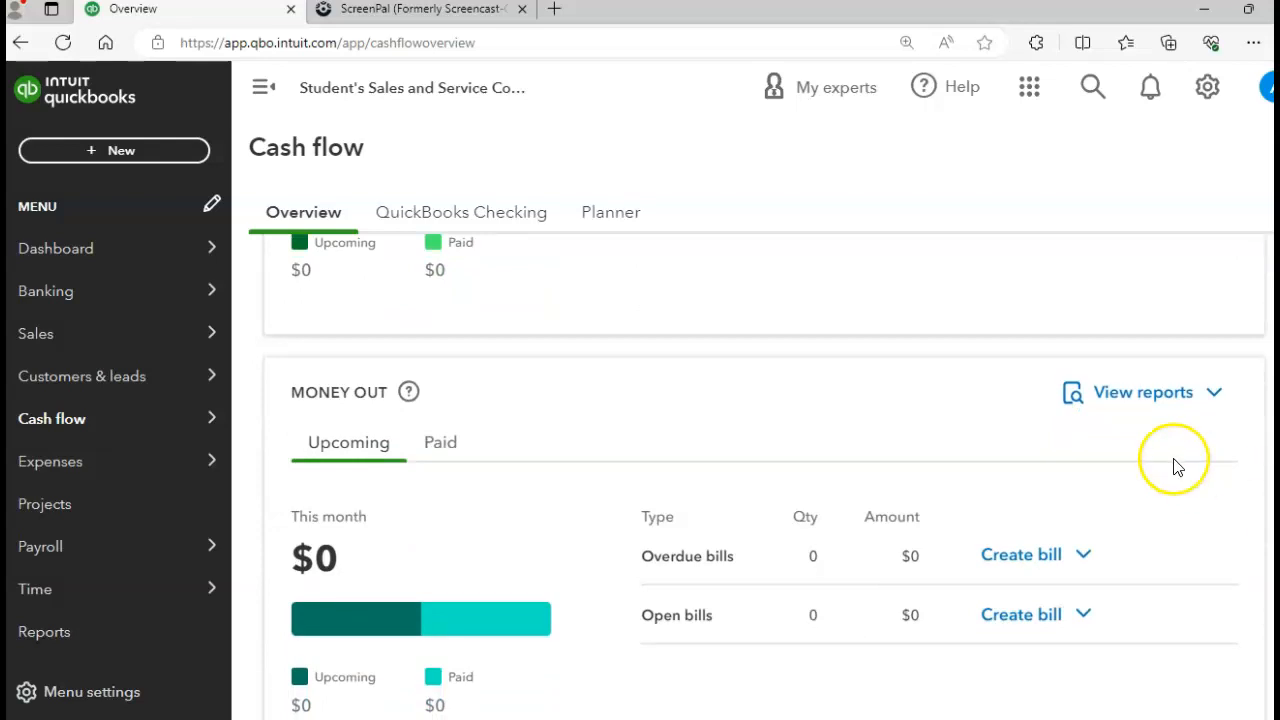
left_click(1148, 400)
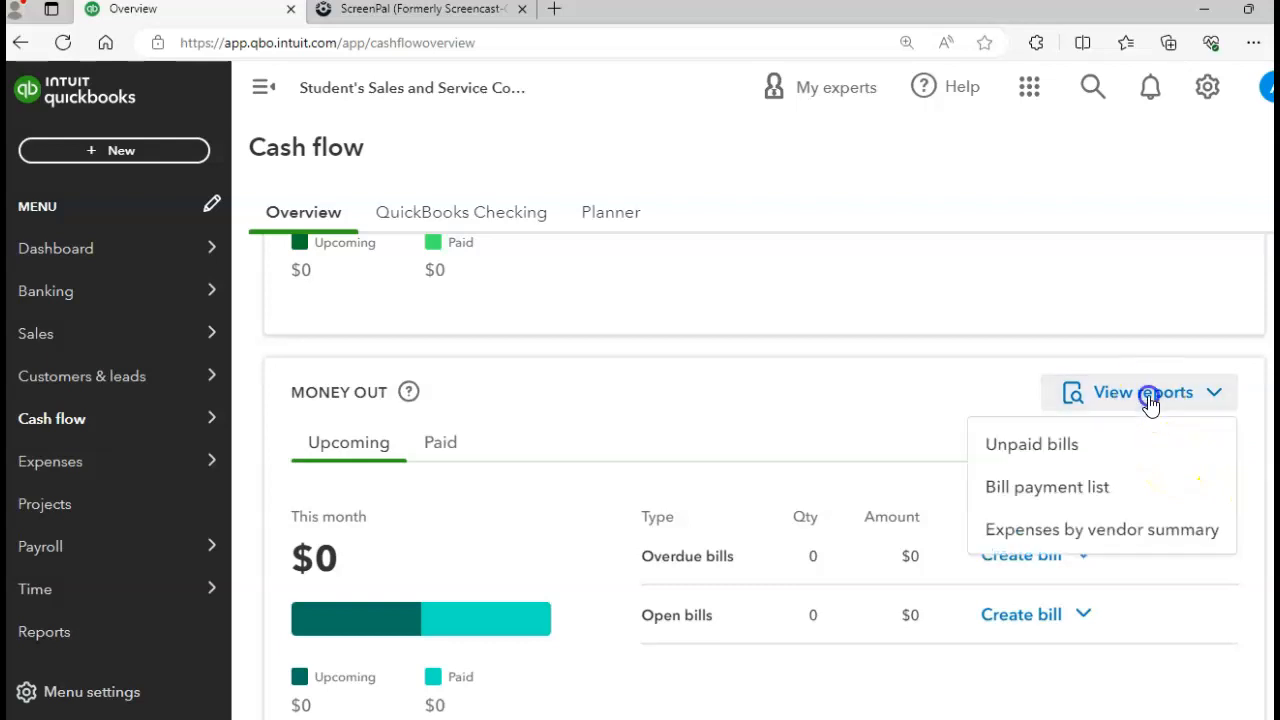
left_click(1050, 446)
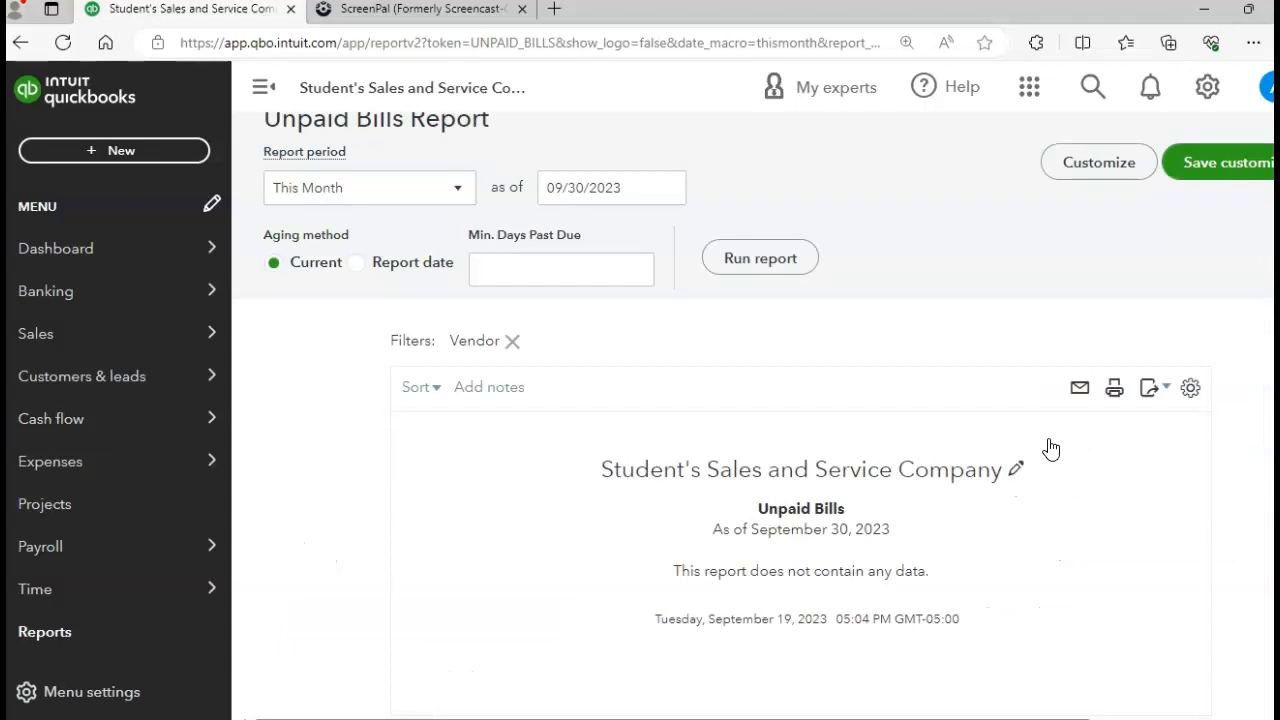
Run the Unpaid Bills report for All Dates and review the vendors' open balances
left_click(461, 196)
left_click(334, 230)
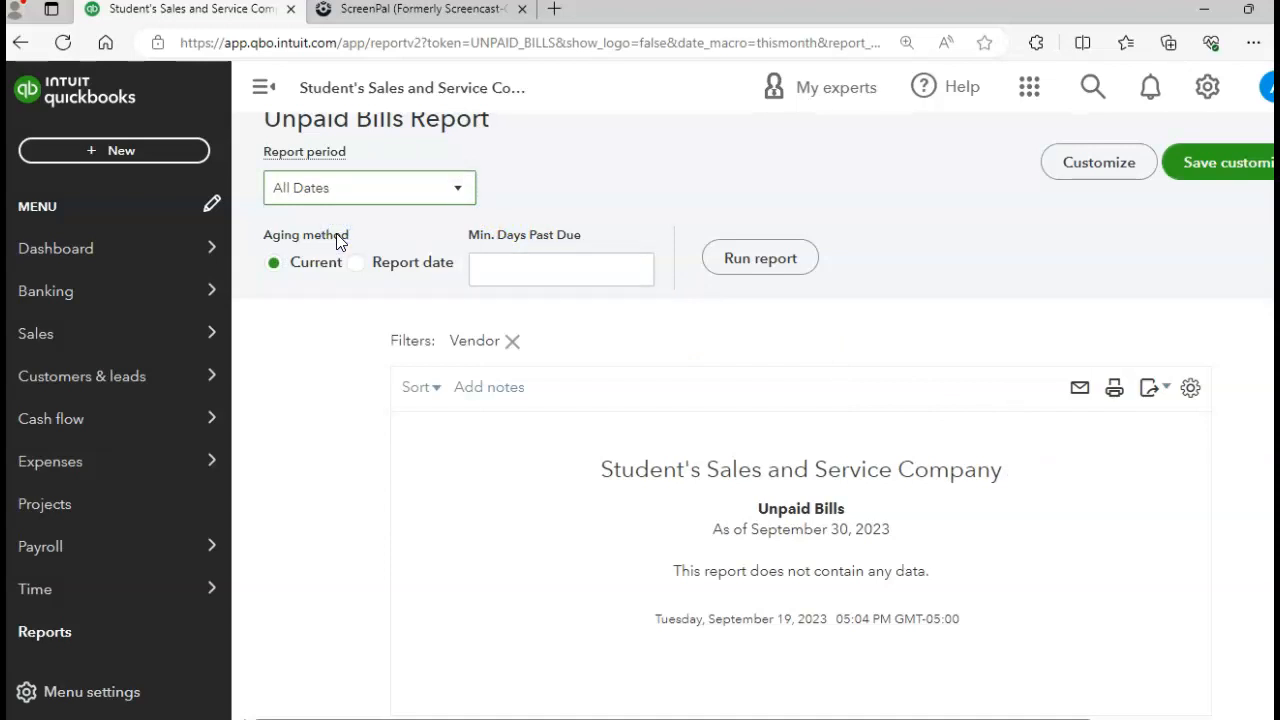
left_click(750, 262)
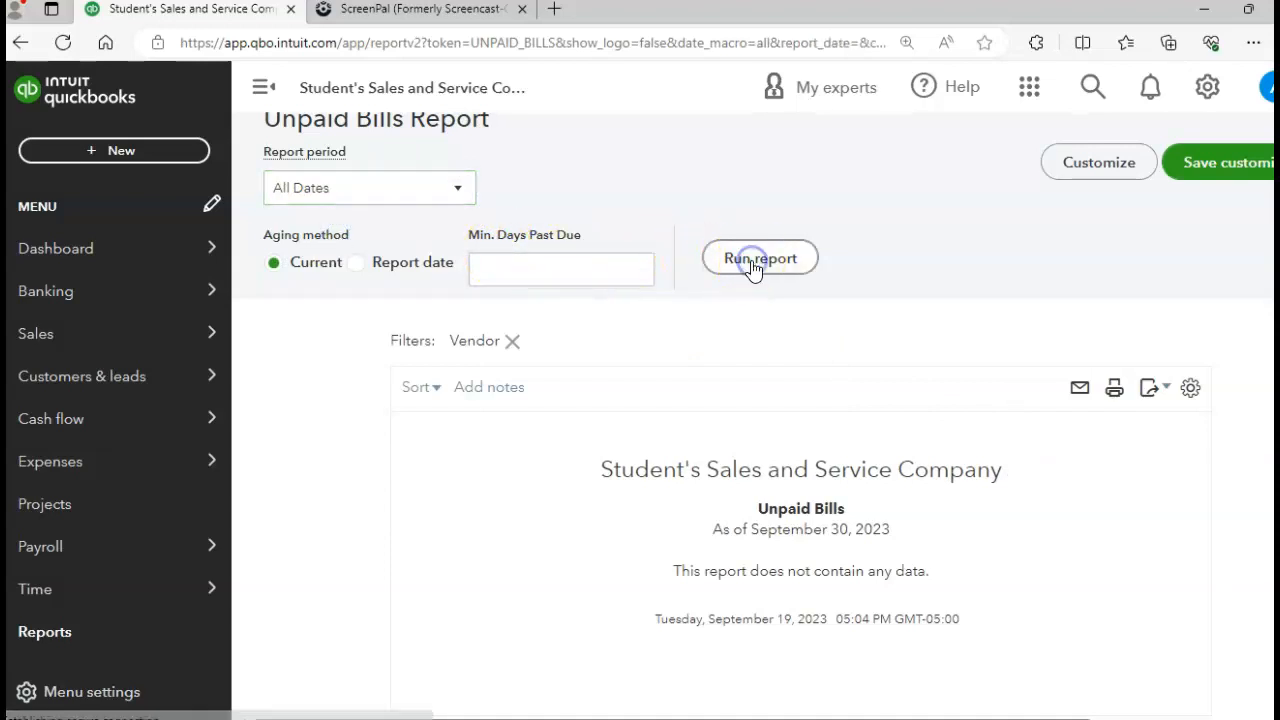
left_click(1123, 346)
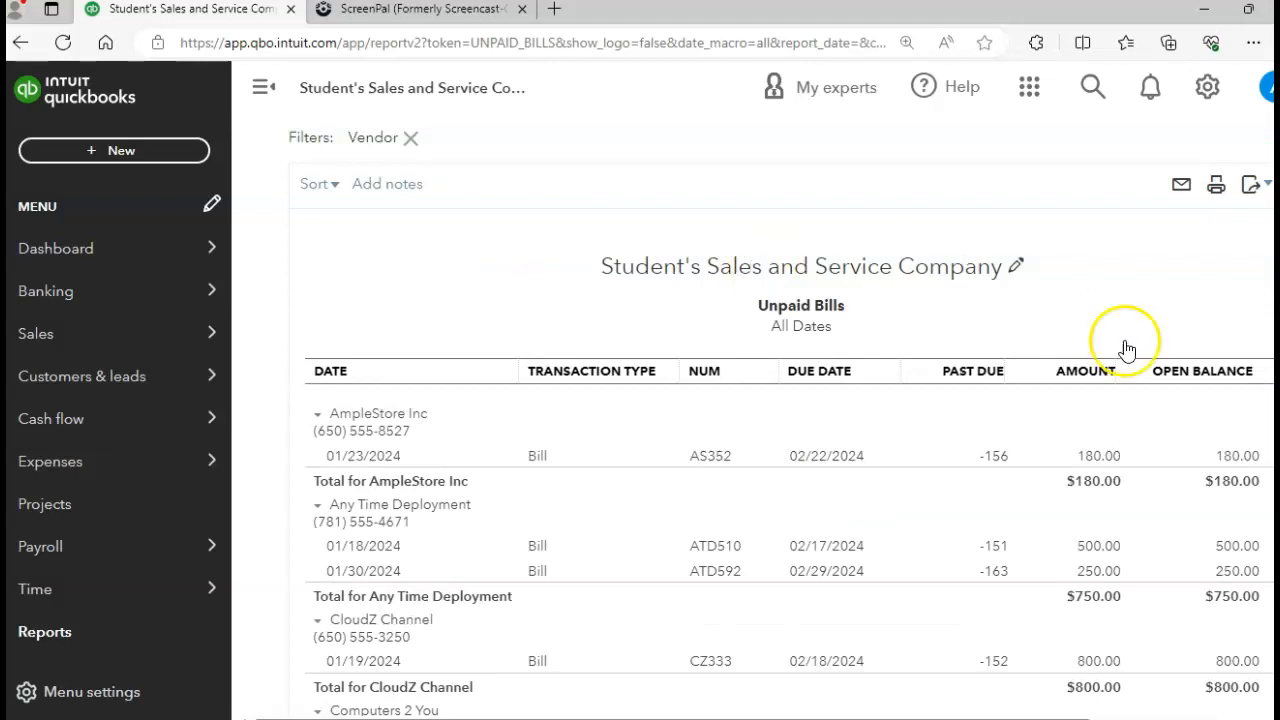
scroll(780, 420, "down", 4)
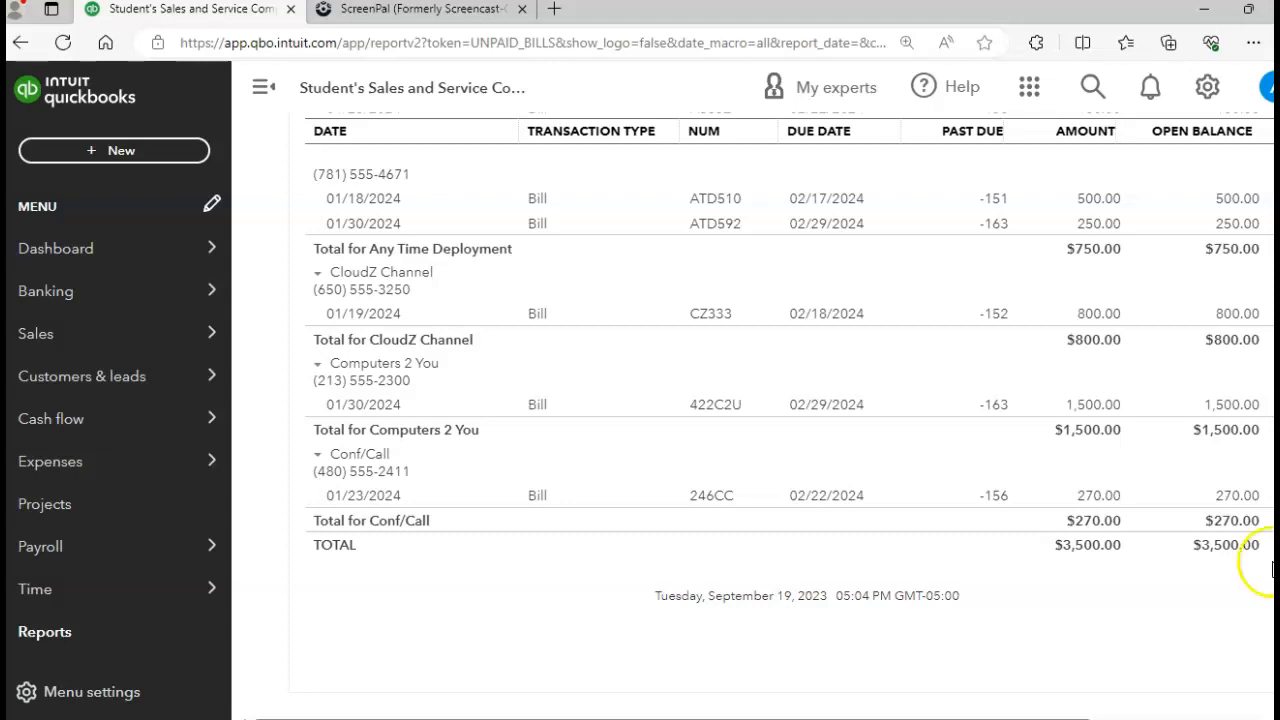
Search the reports for "trial" and open the Trial Balance report
left_click(14, 640)
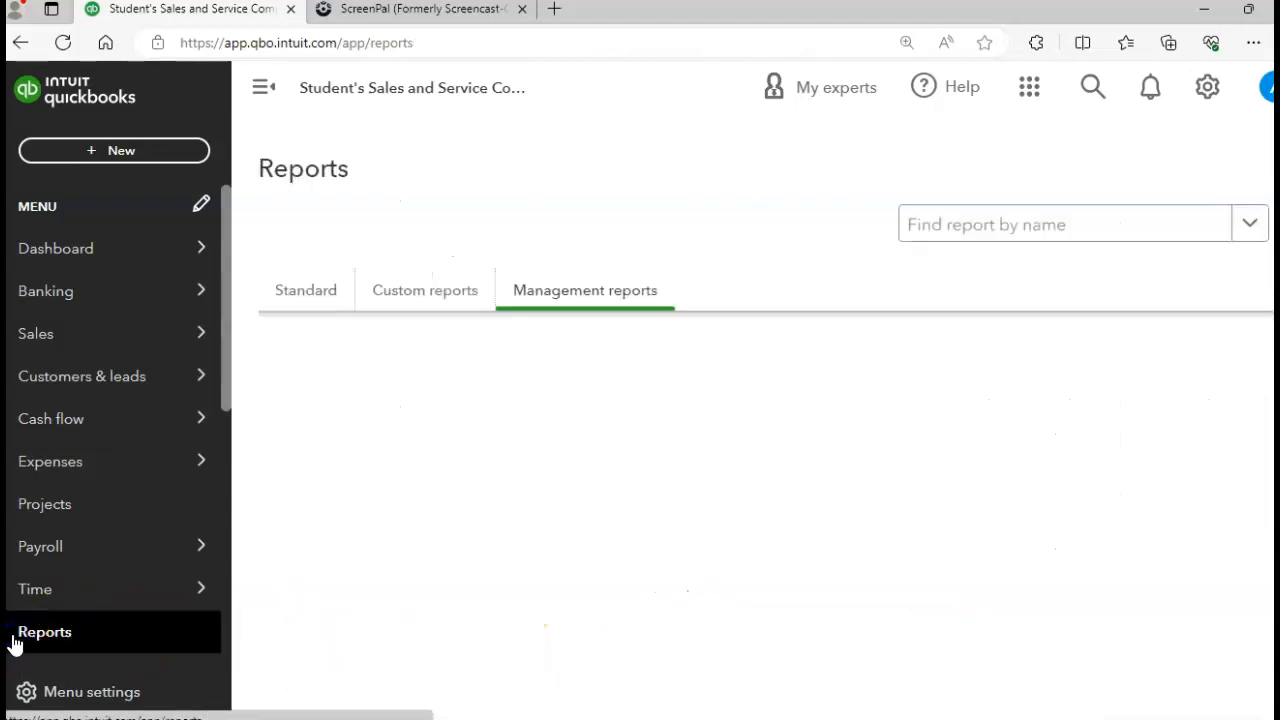
left_click(940, 240)
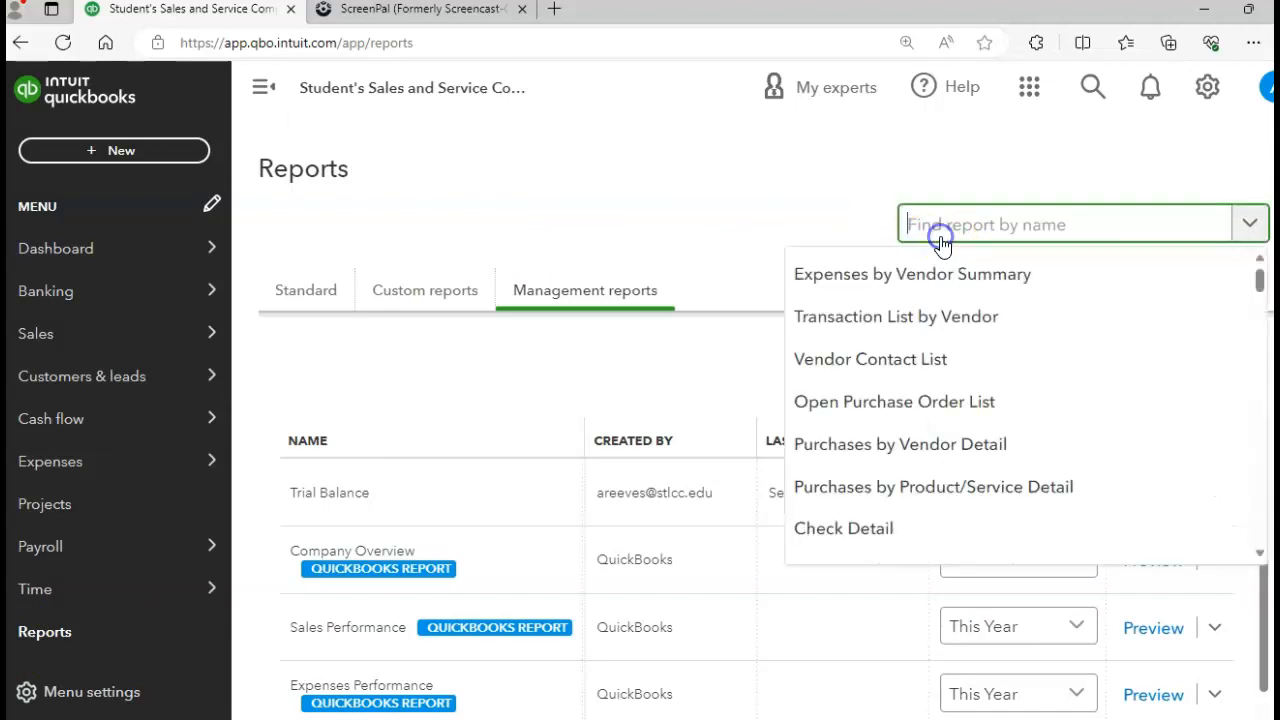
type("trial")
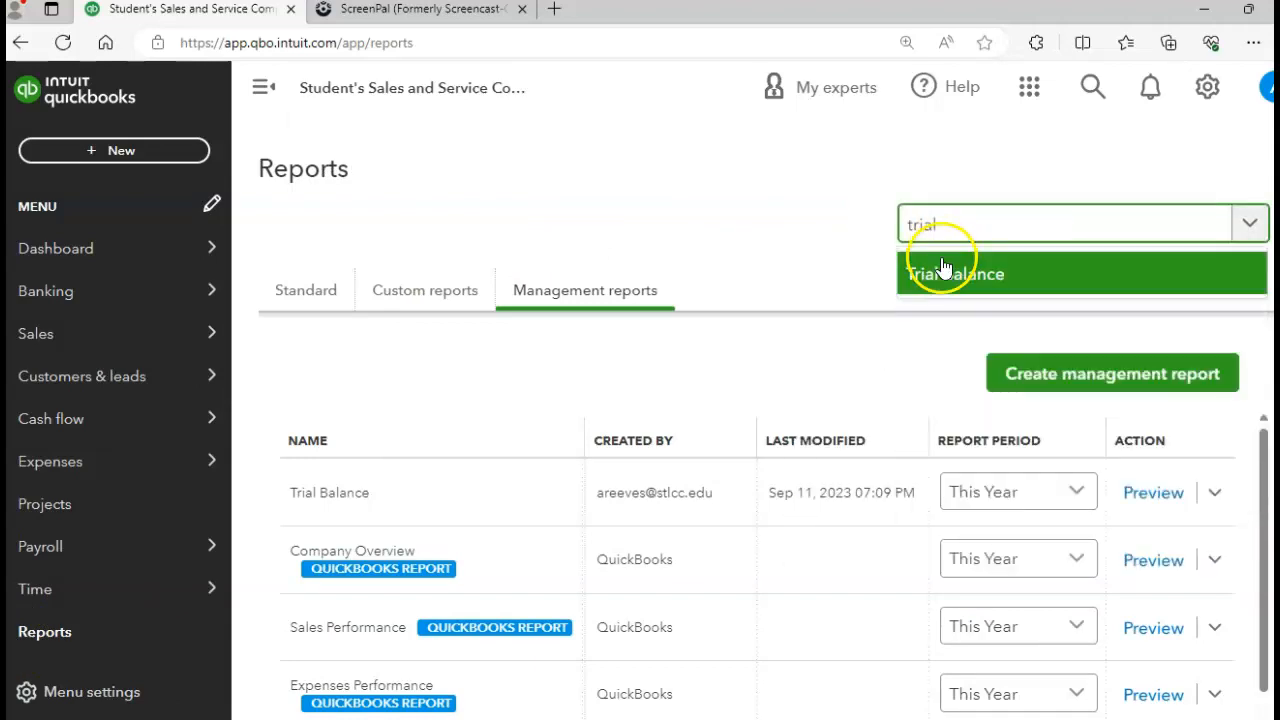
left_click(944, 266)
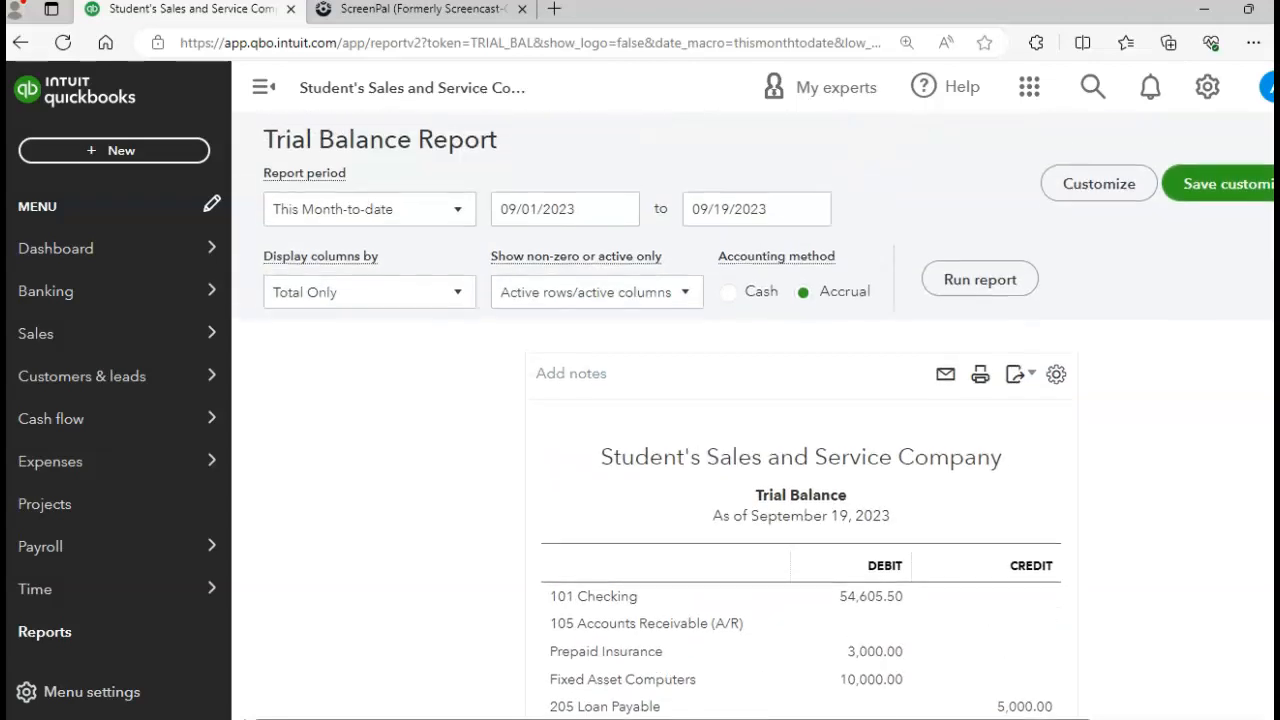
Set the Trial Balance end date to 01/31/2024, run the report, and review its accounts down to the totals
double_click(776, 262)
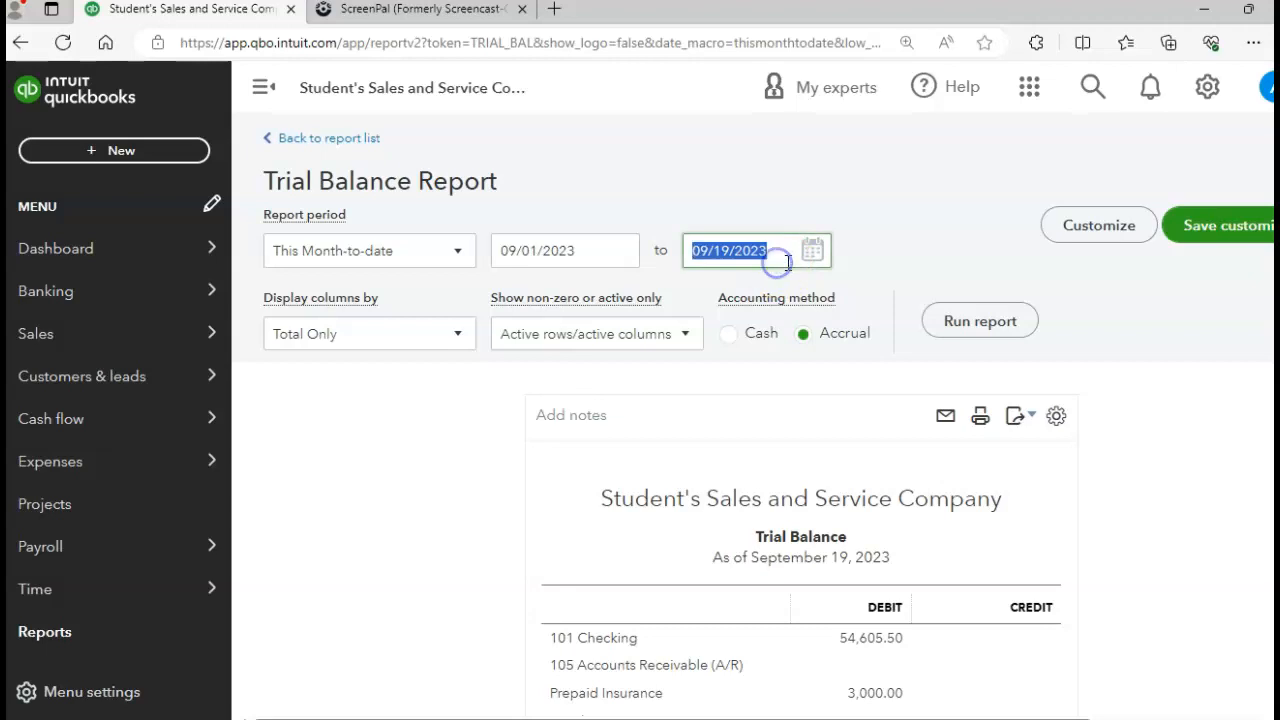
left_click(810, 254)
left_click(878, 307)
left_click(878, 307)
left_click(878, 307)
left_click(878, 307)
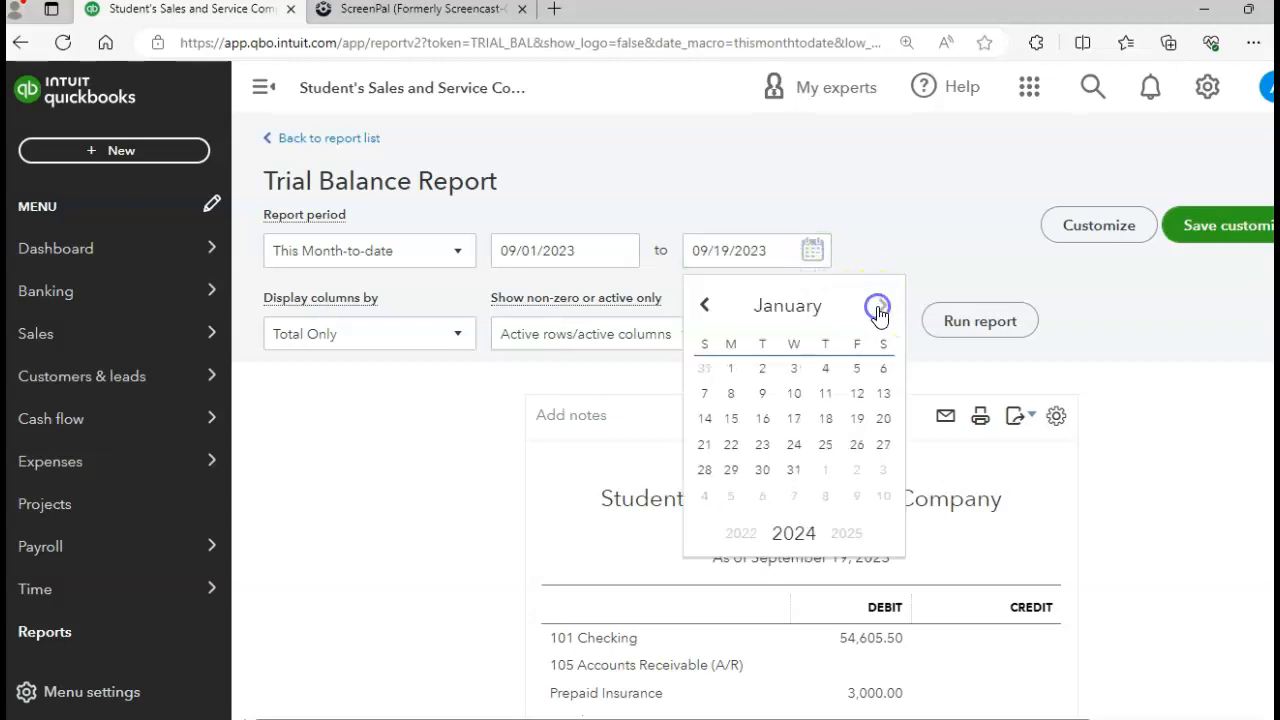
left_click(791, 474)
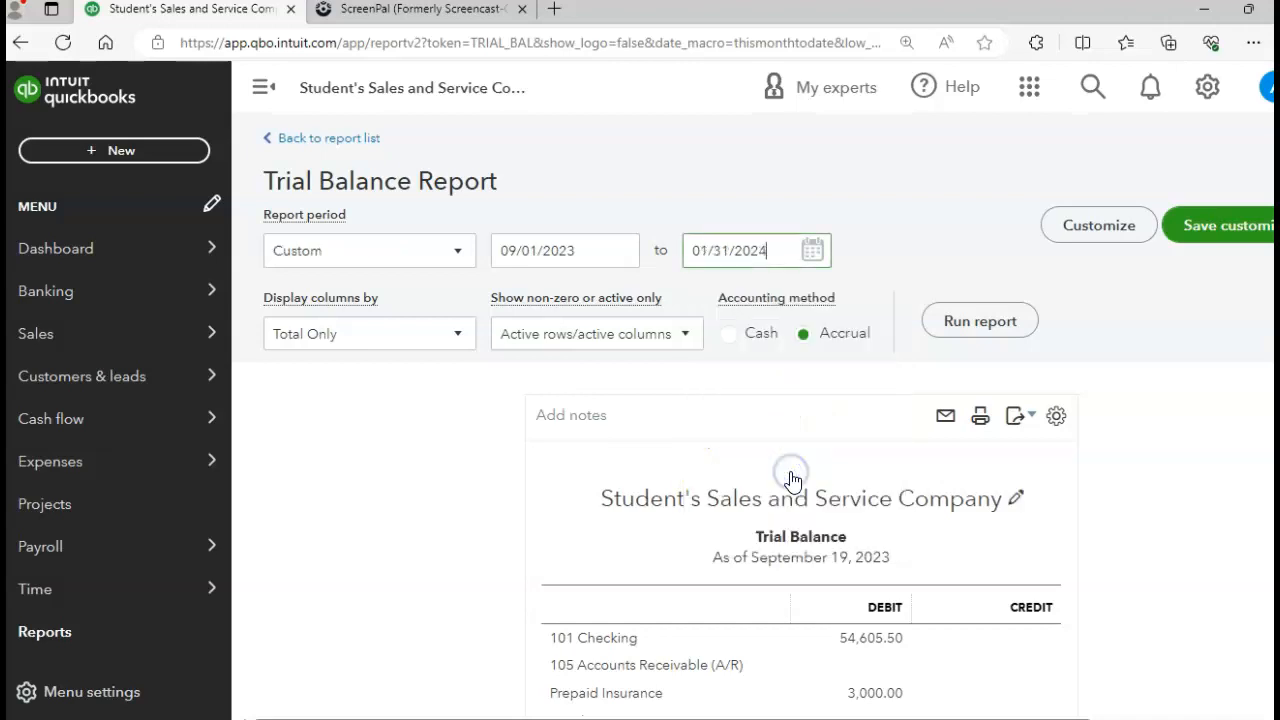
left_click(957, 322)
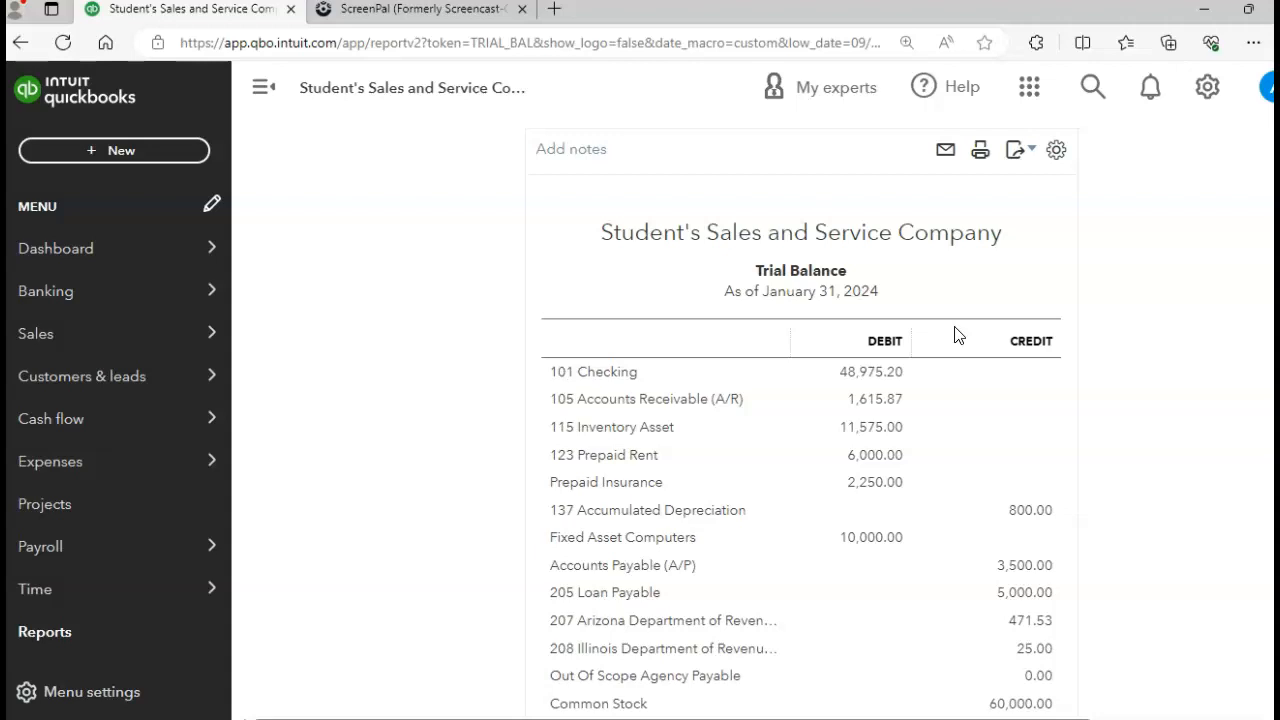
scroll(800, 420, "down", 6)
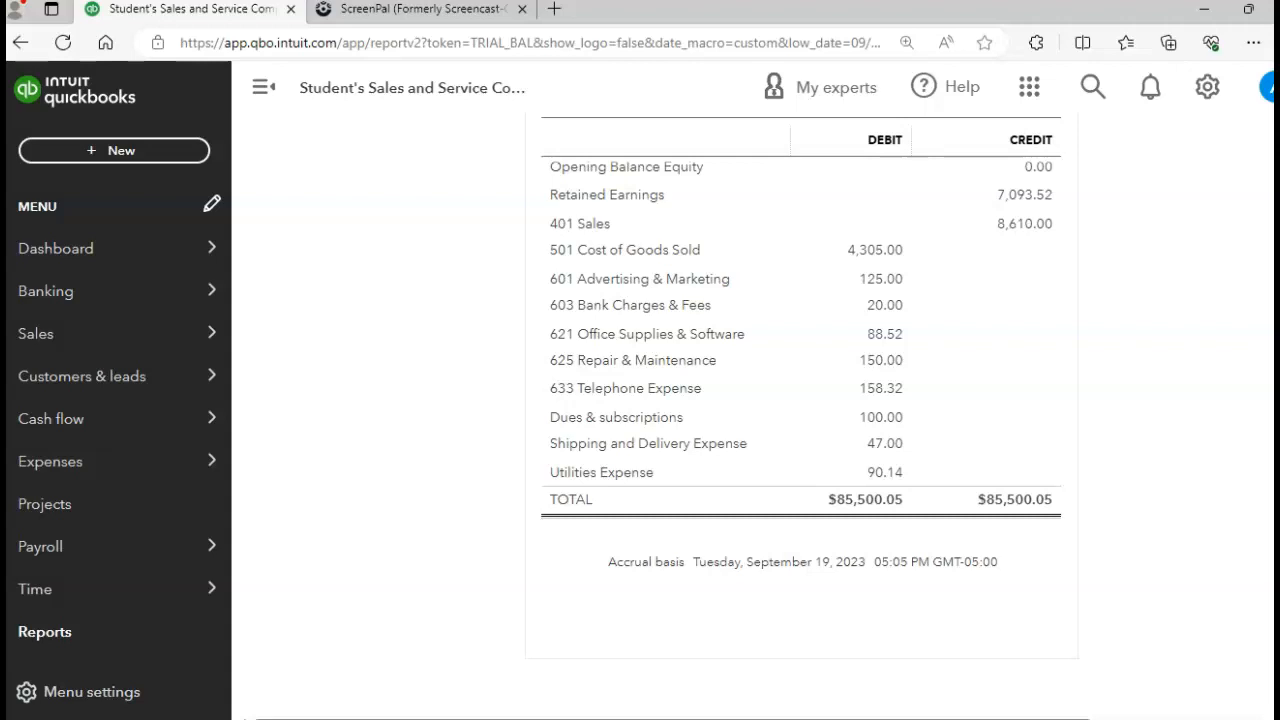
Limit the Trial Balance to non-zero rows and non-zero columns and rerun the report
scroll(800, 420, "up", 6)
scroll(800, 420, "up", 3)
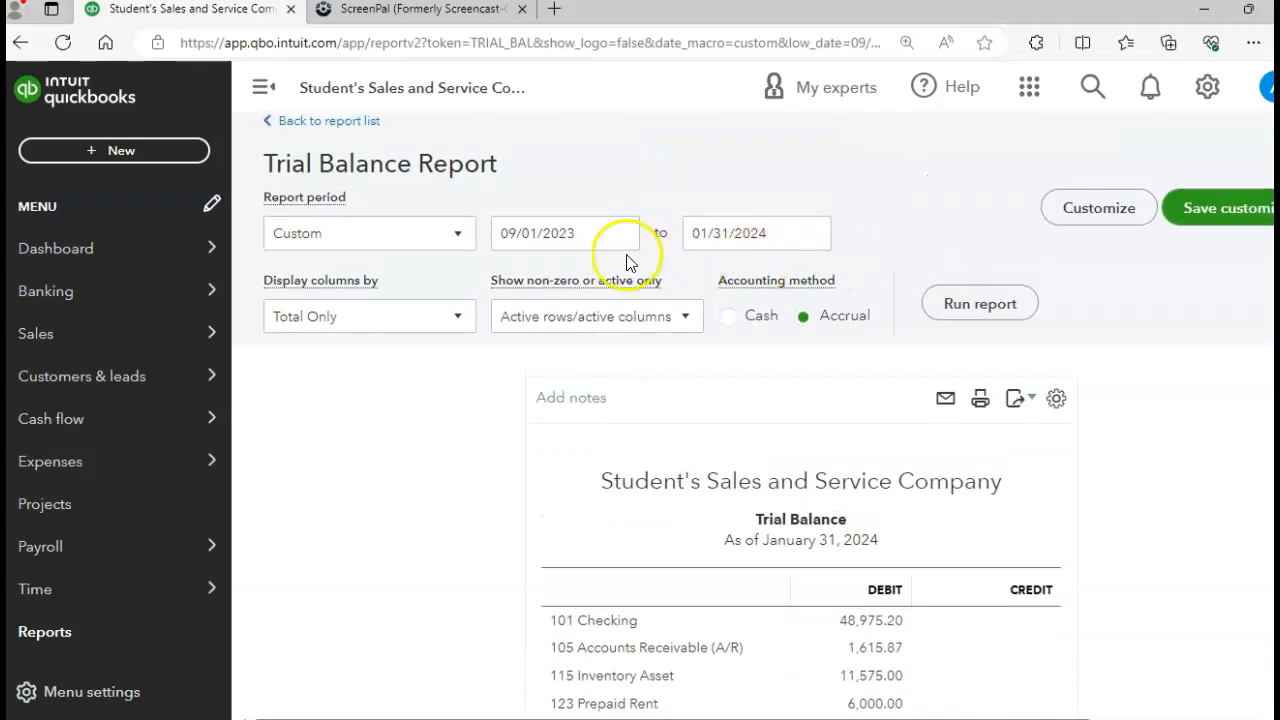
left_click(687, 320)
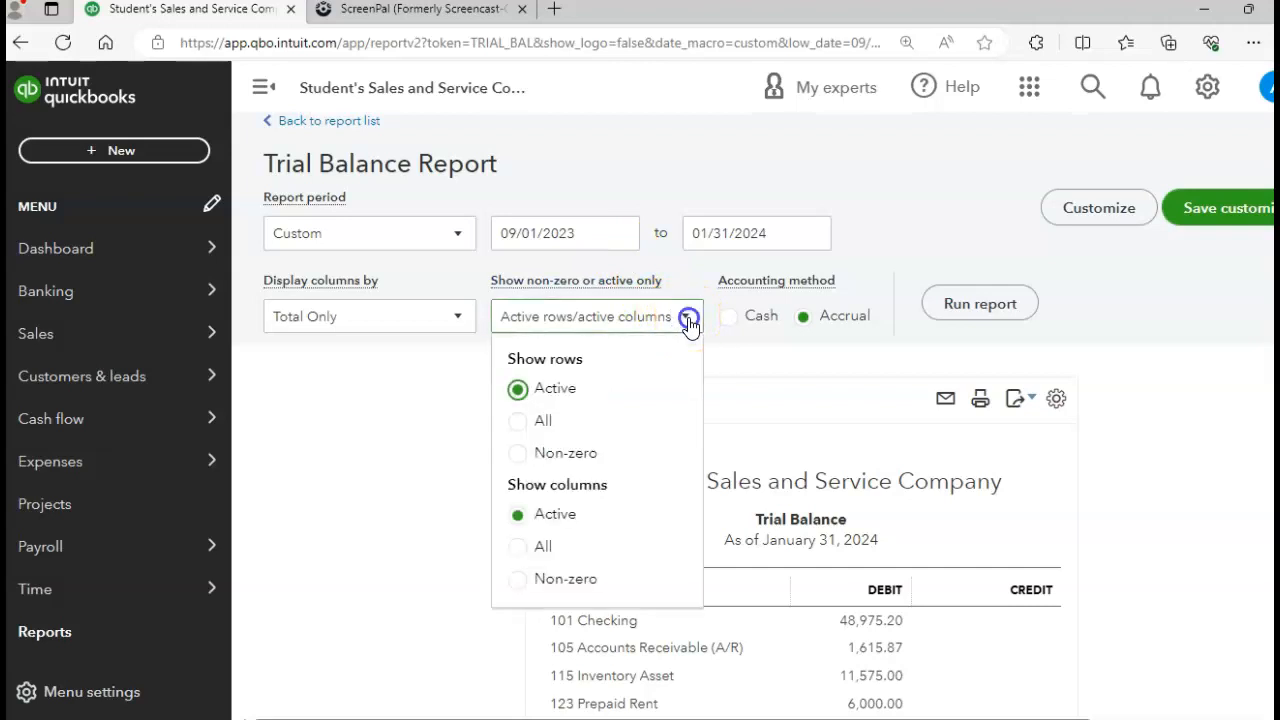
left_click(519, 454)
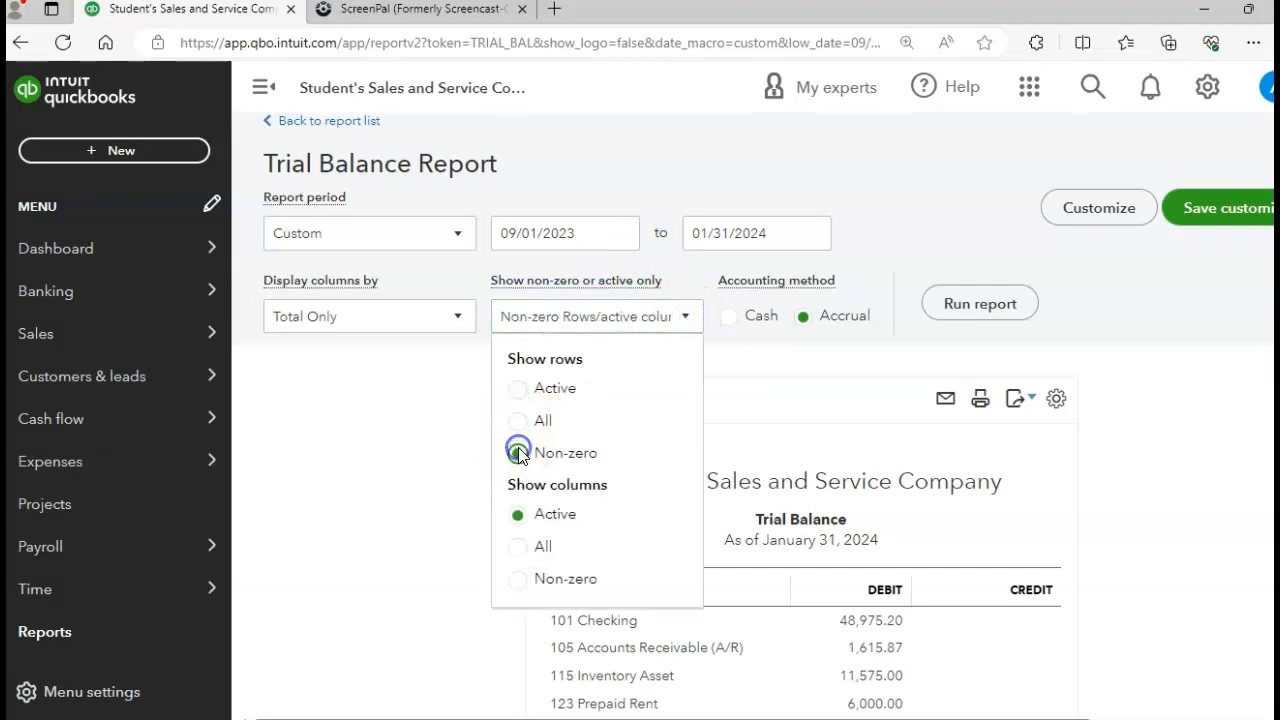
left_click(518, 582)
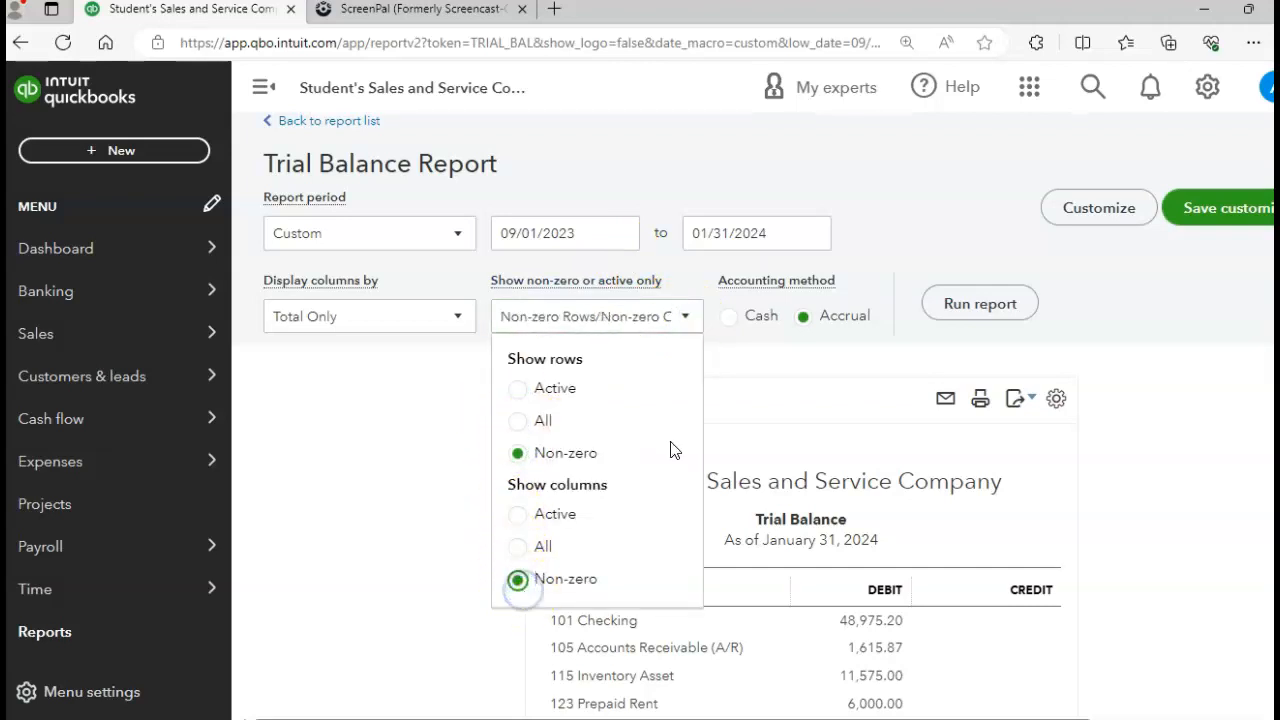
left_click(965, 310)
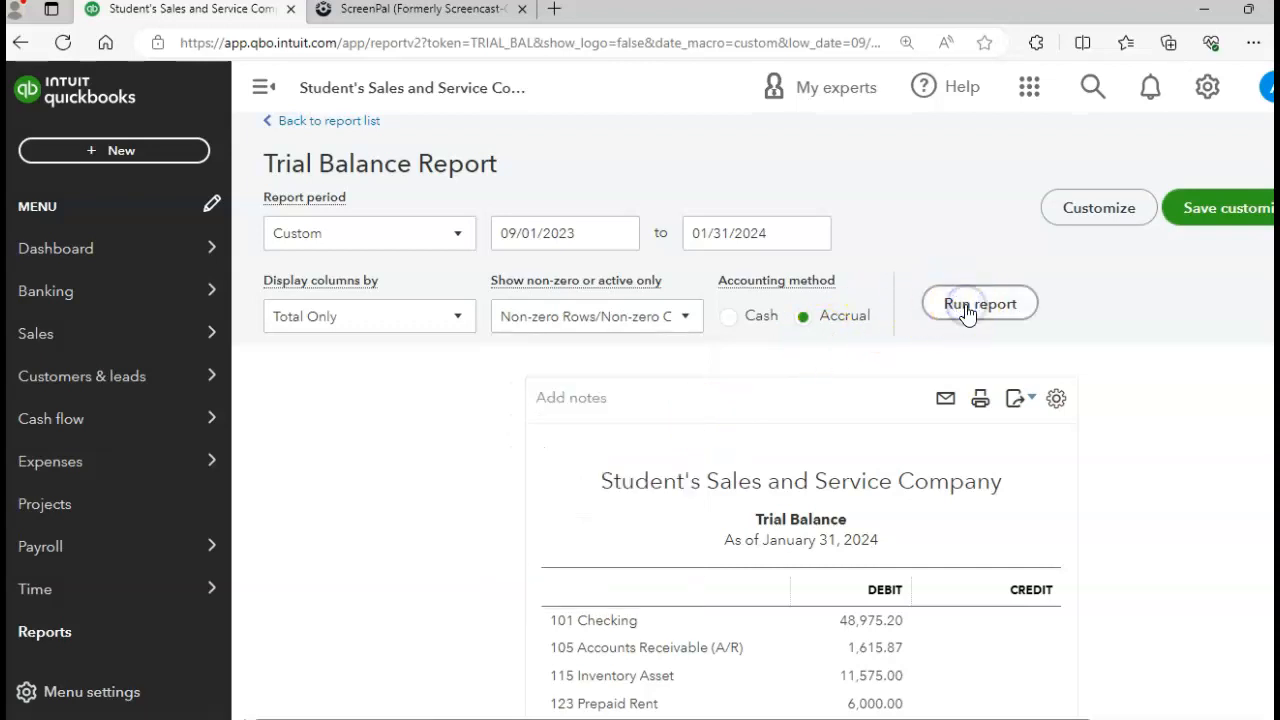
Review the rerun Trial Balance as of January 31, 2024 from the checking account down to the debit and credit totals
scroll(1134, 291, "down", 3)
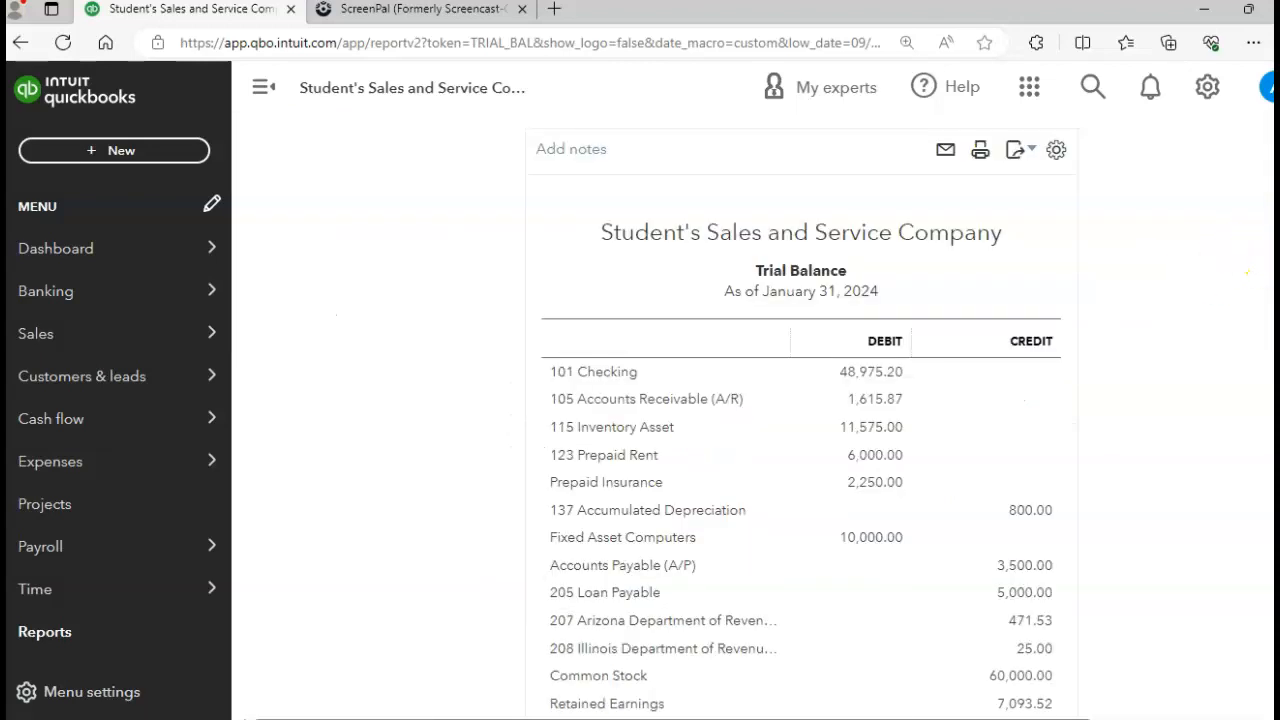
scroll(800, 420, "down", 2)
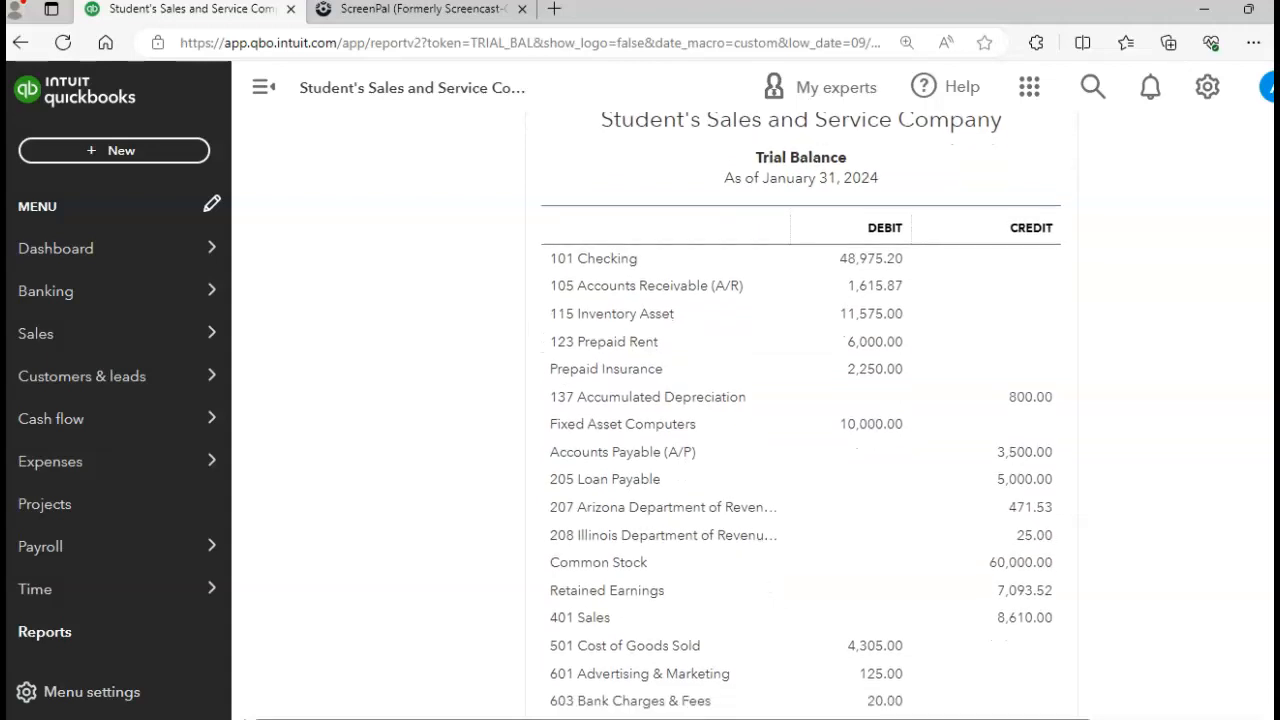
scroll(800, 420, "down", 3)
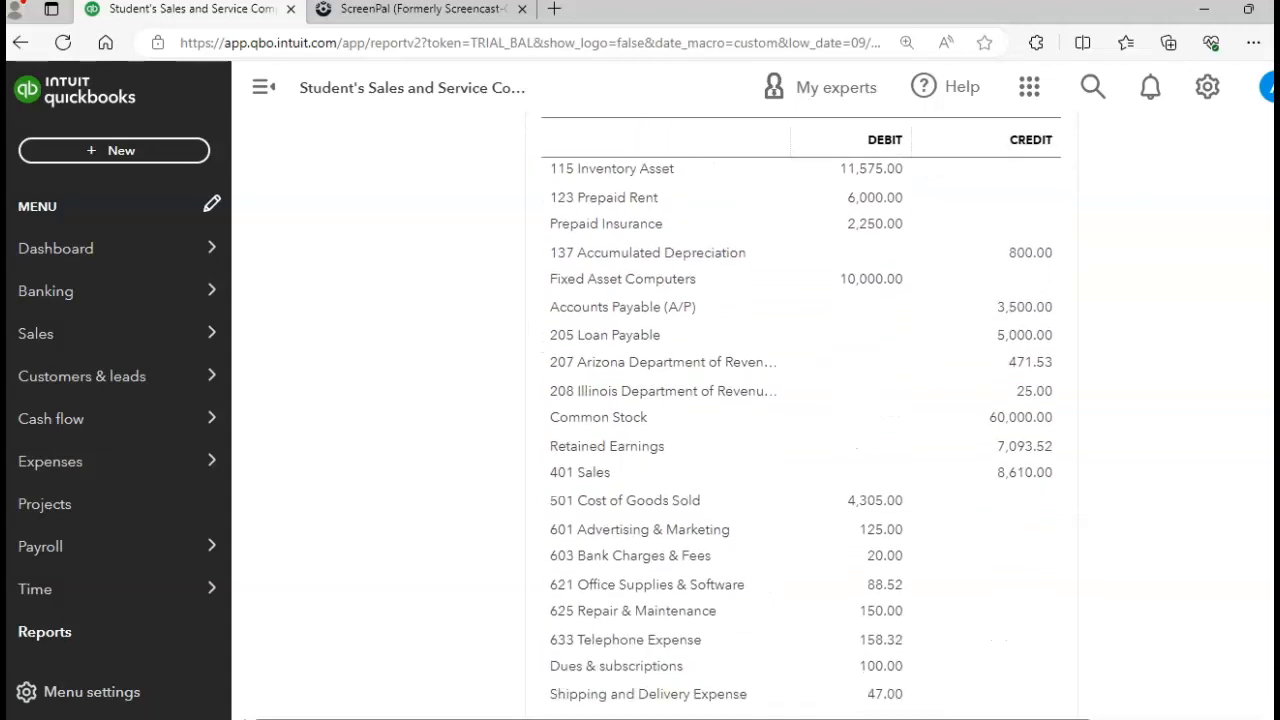
scroll(800, 420, "down", 1)
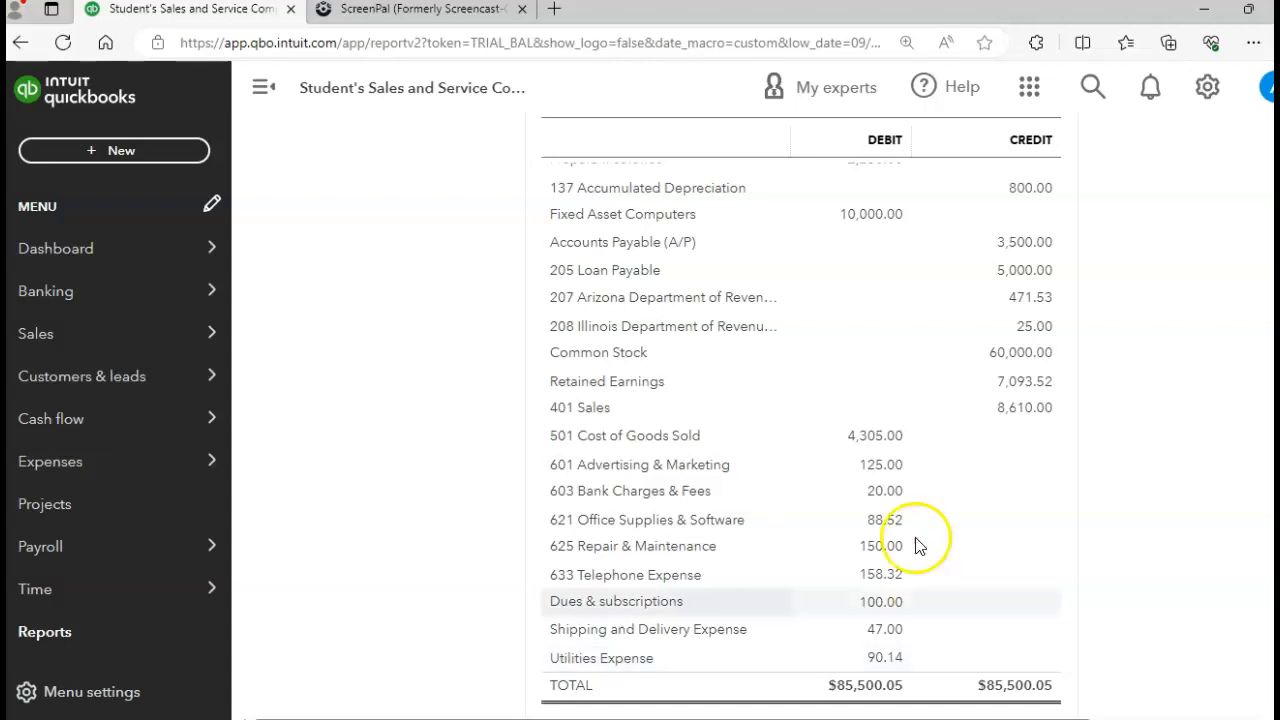
Create a new sales receipt for the customer Credit Sales and date it 02/02/2024
mouse_move(34, 262)
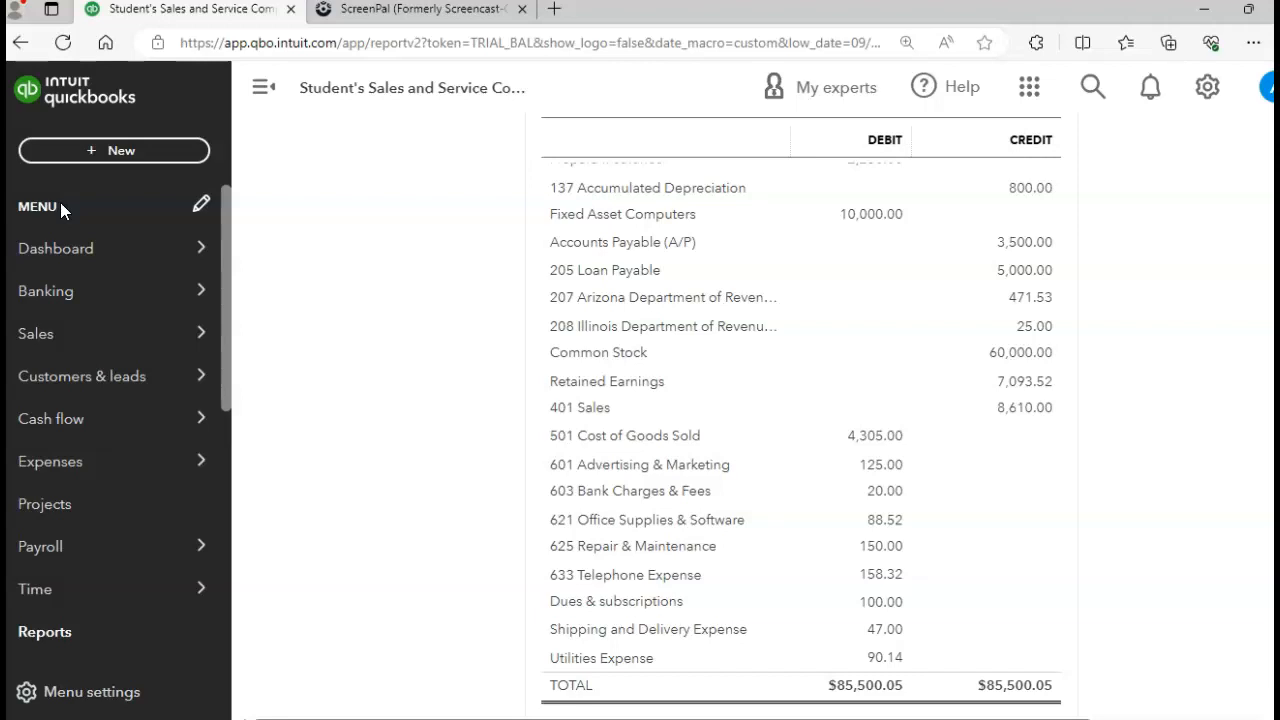
left_click(101, 152)
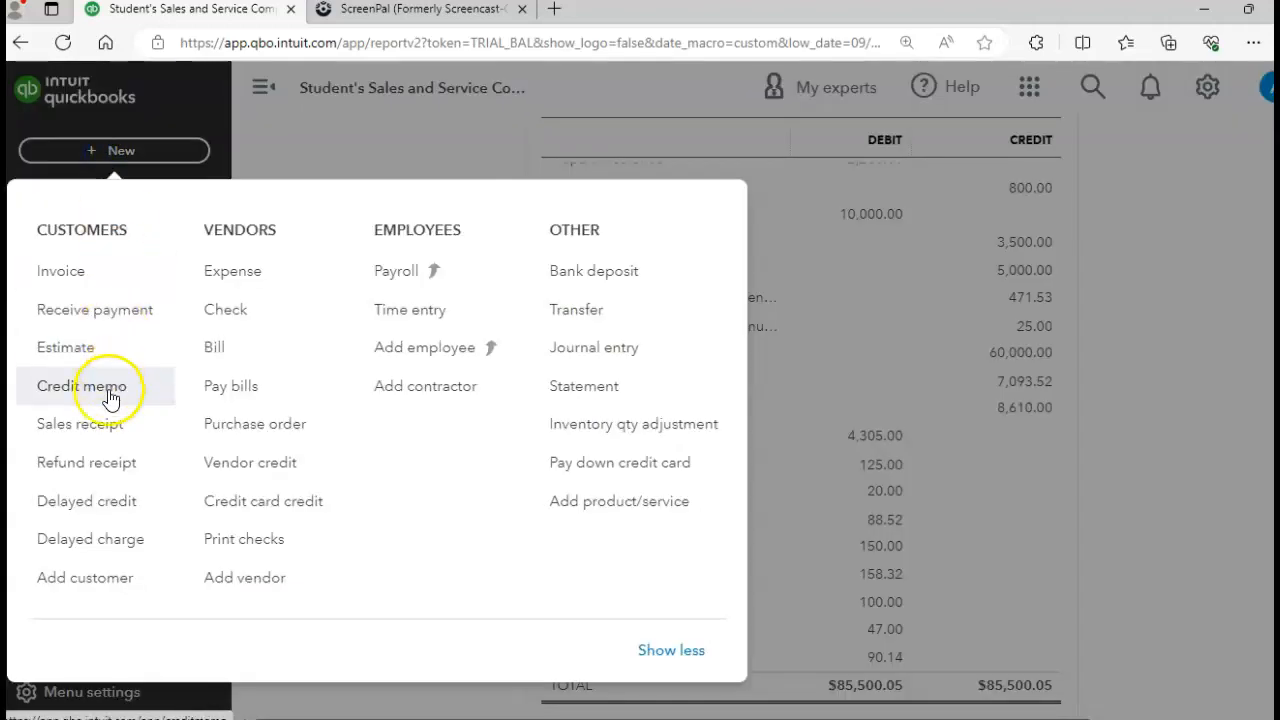
left_click(105, 426)
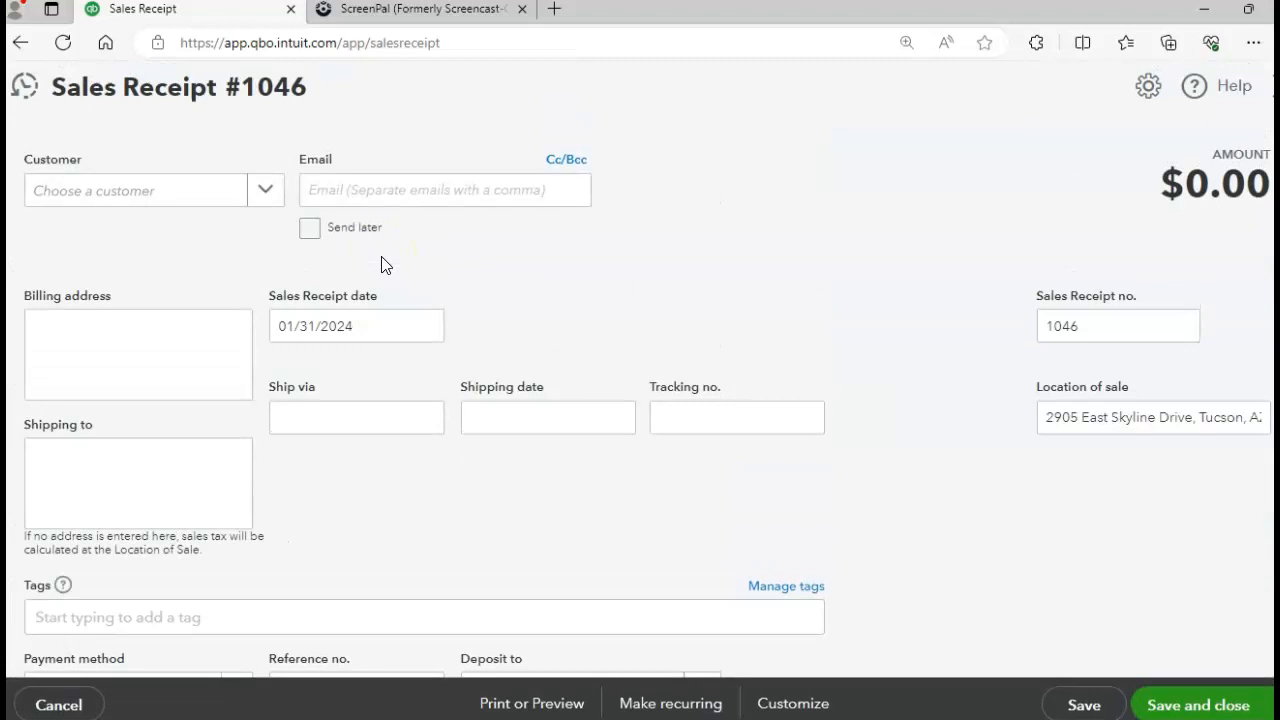
left_click(265, 190)
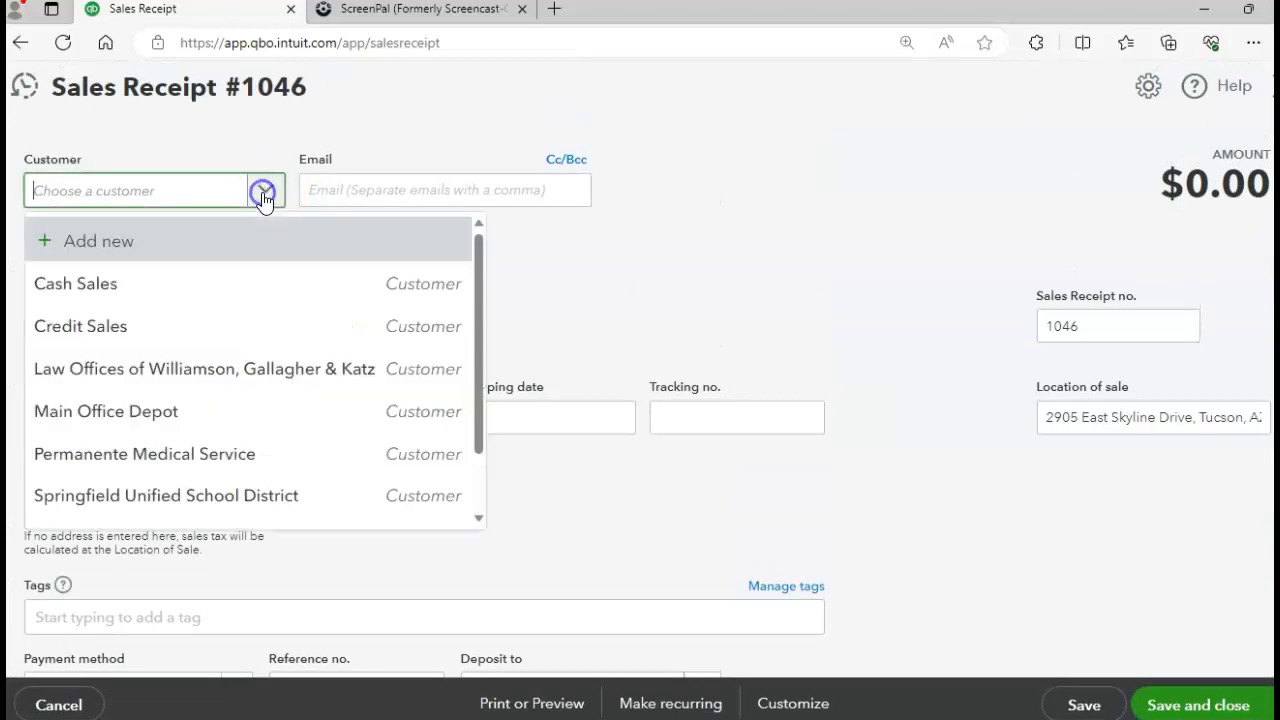
left_click(131, 330)
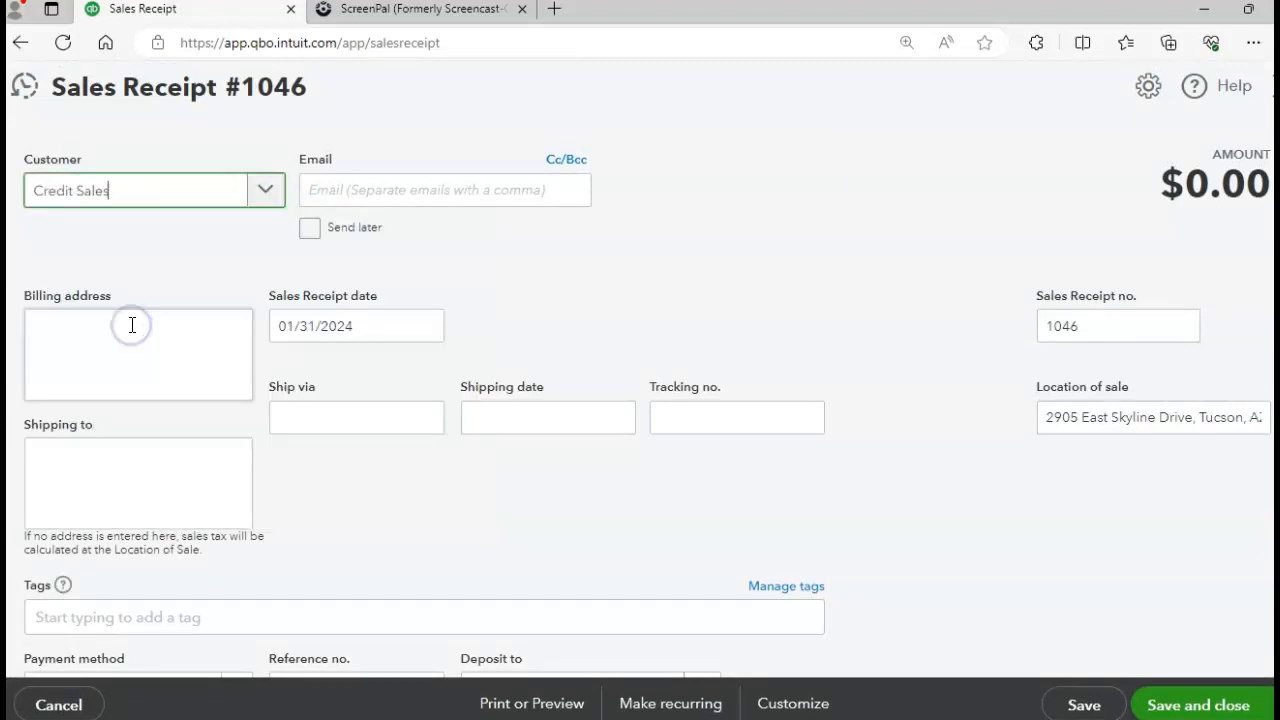
left_click(425, 330)
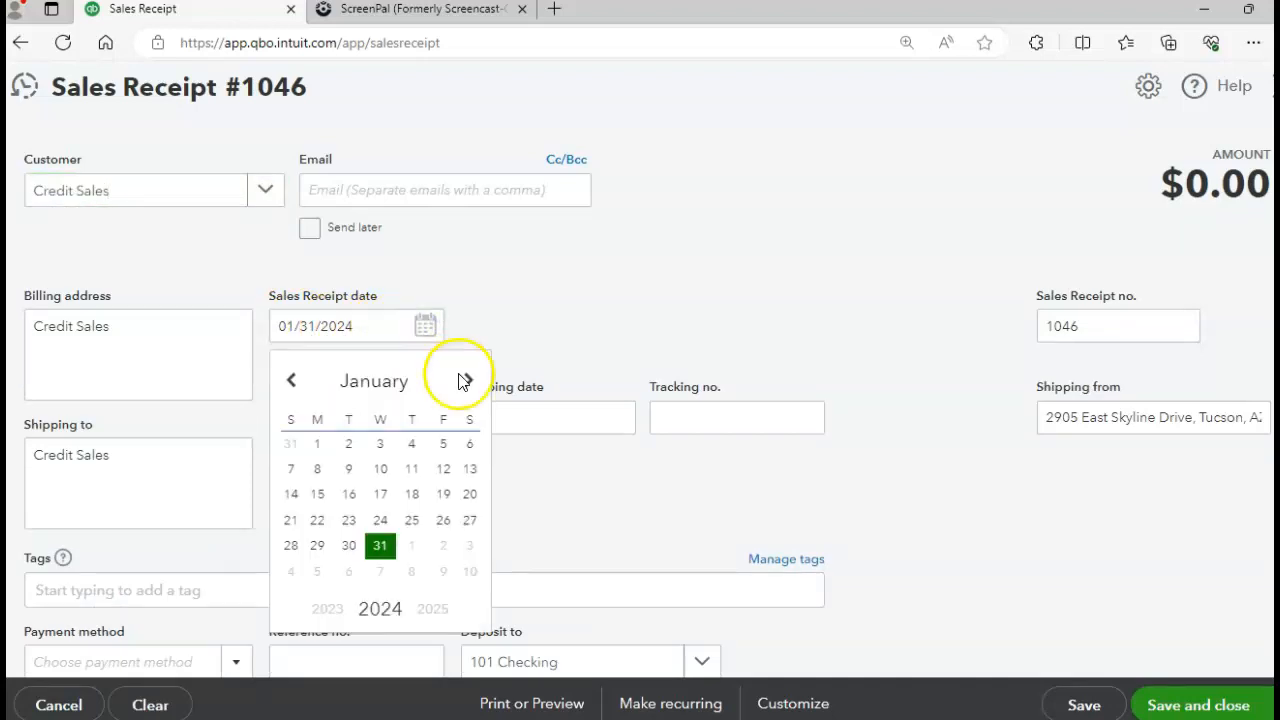
left_click(469, 385)
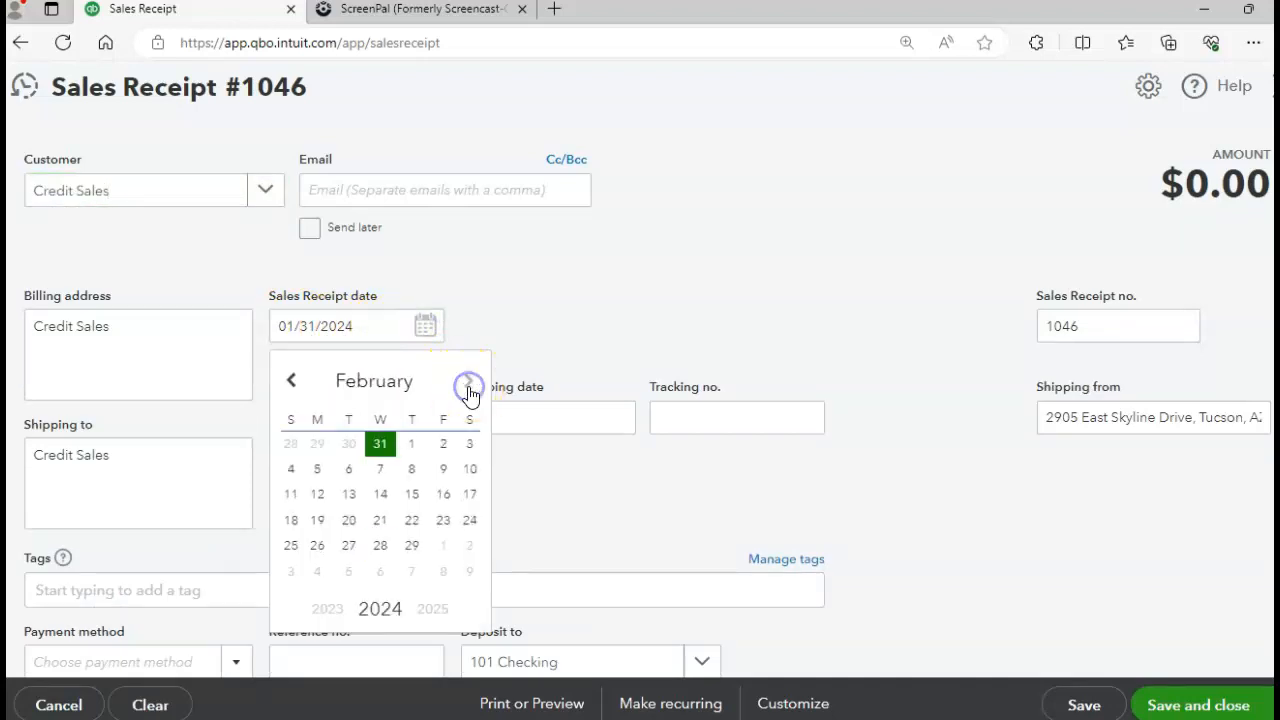
left_click(443, 445)
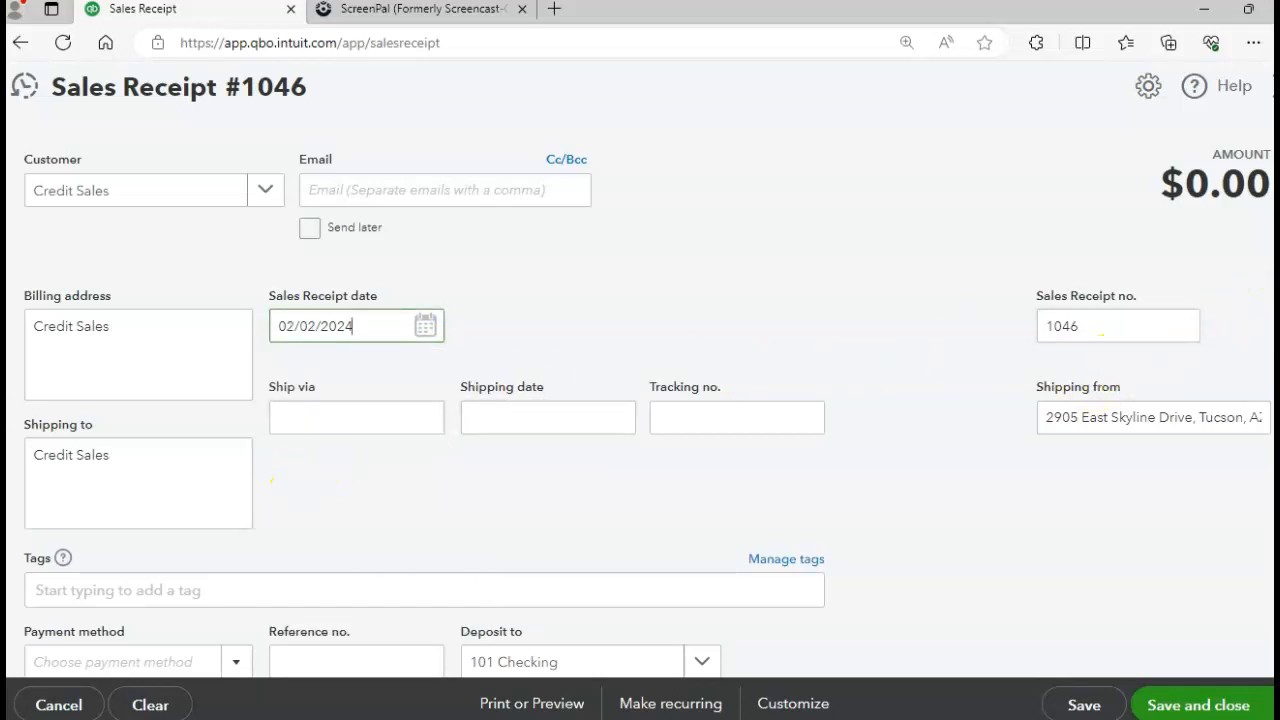
Set the sales receipt's payment method to American Express
scroll(1160, 366, "down", 2)
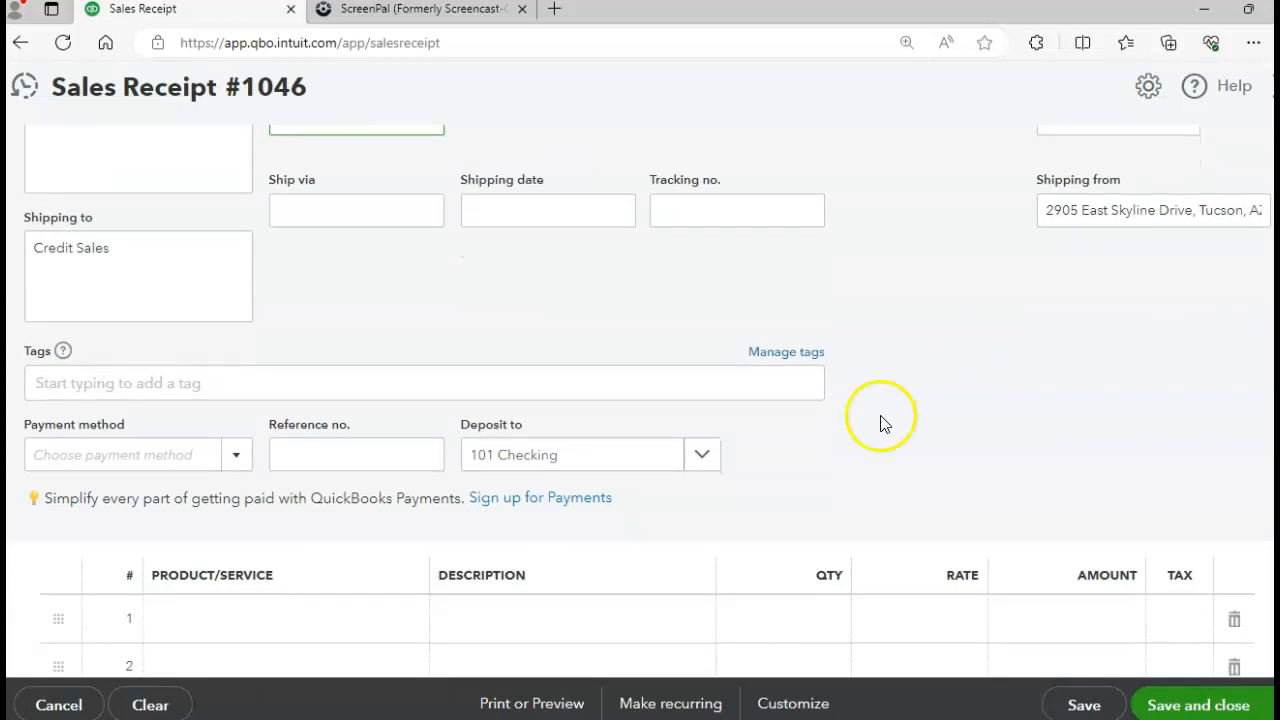
left_click(235, 455)
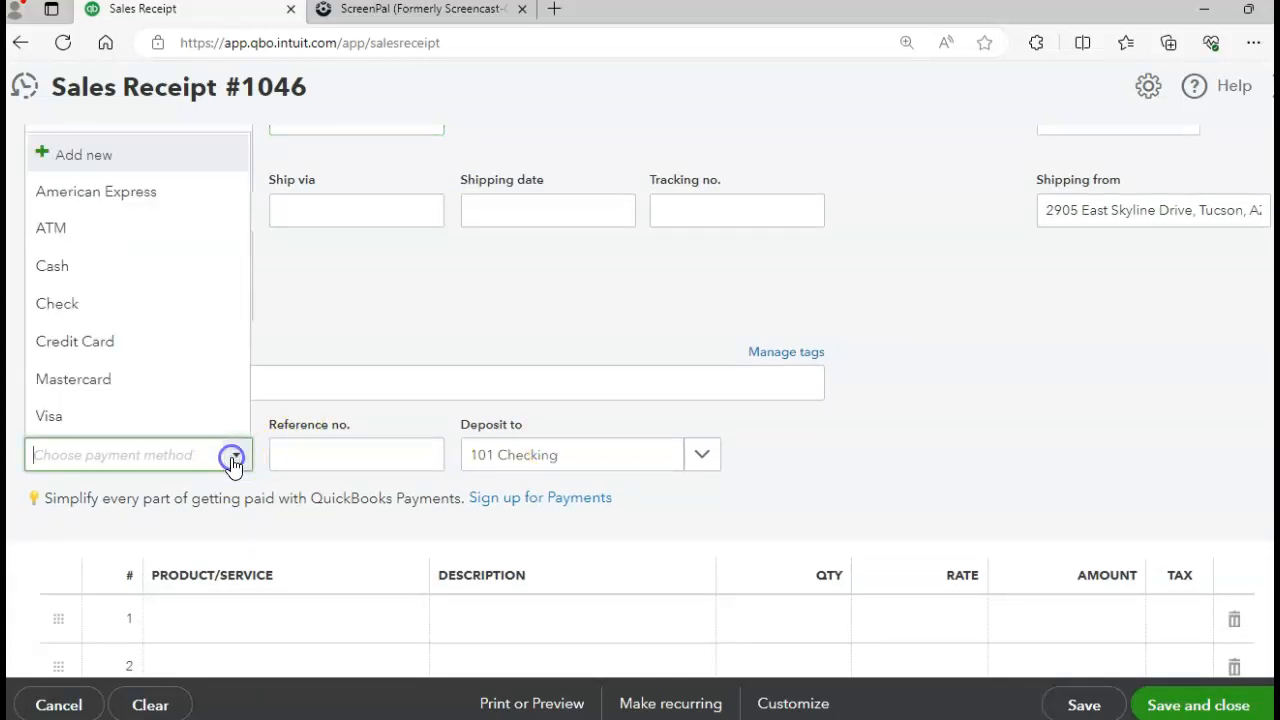
left_click(122, 206)
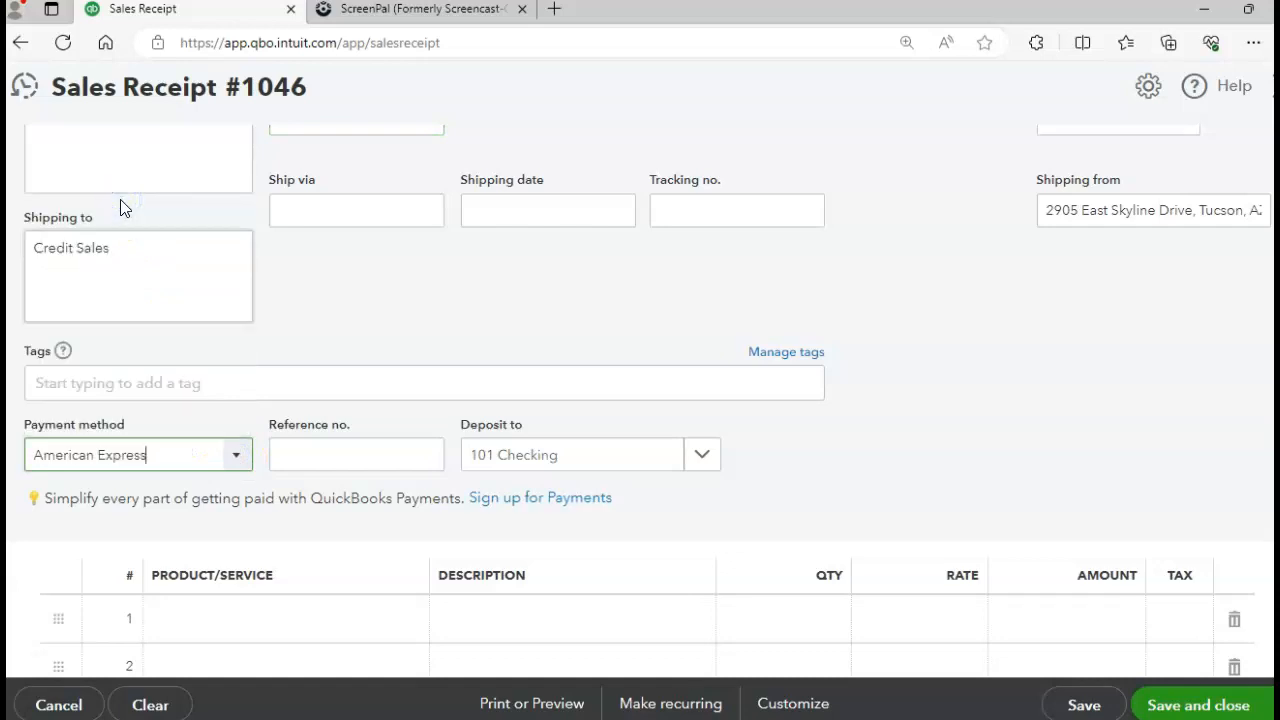
Enter Data Storage as the first line item of the sales receipt with a quantity of 15
scroll(640, 400, "down", 3)
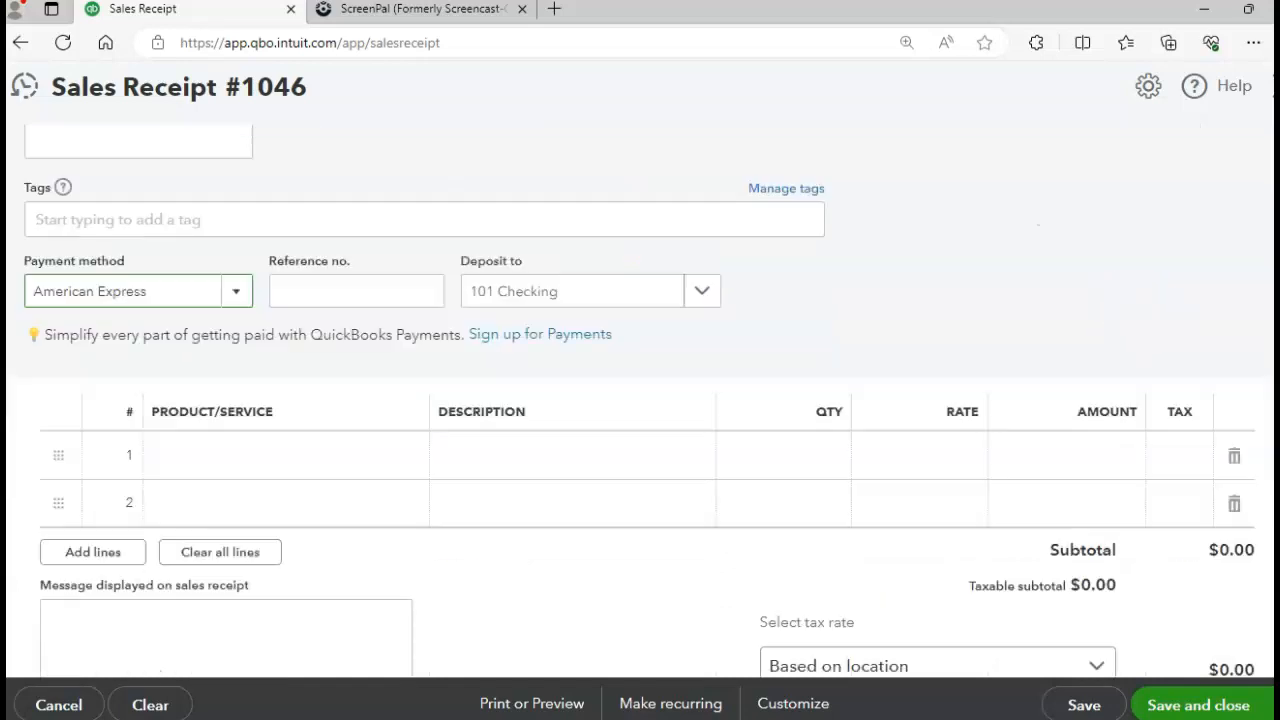
left_click(369, 363)
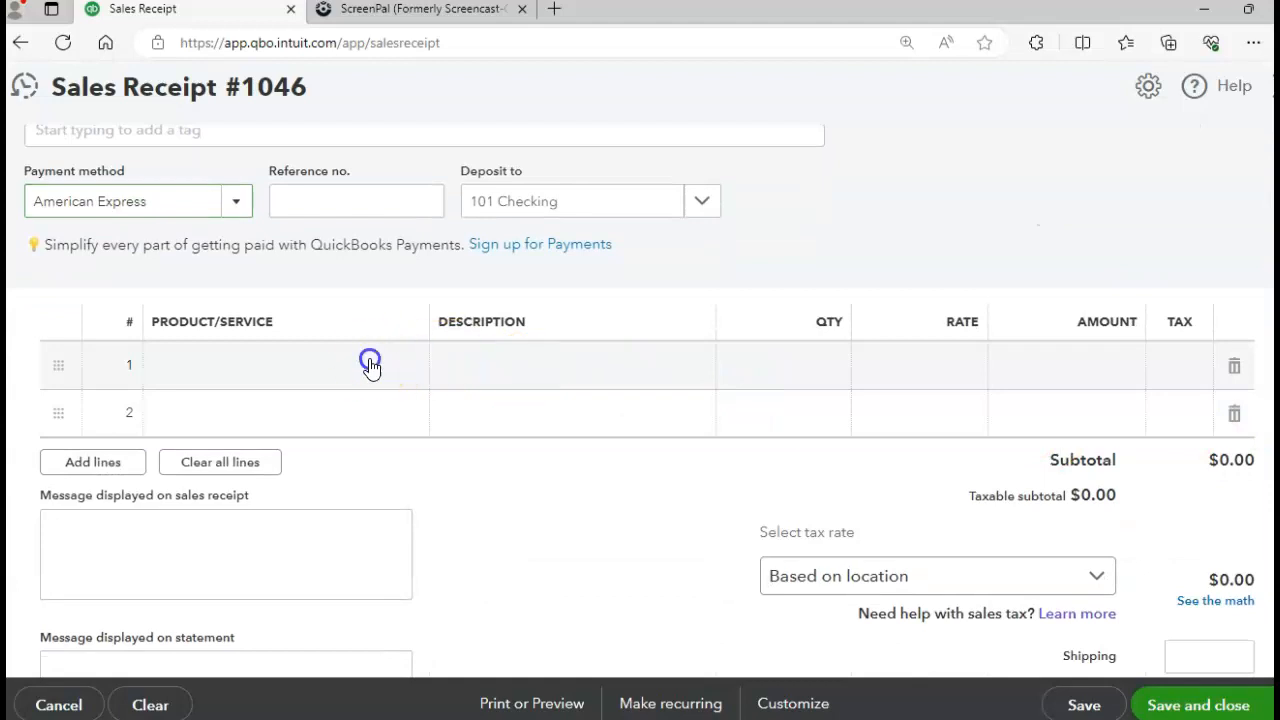
left_click(402, 370)
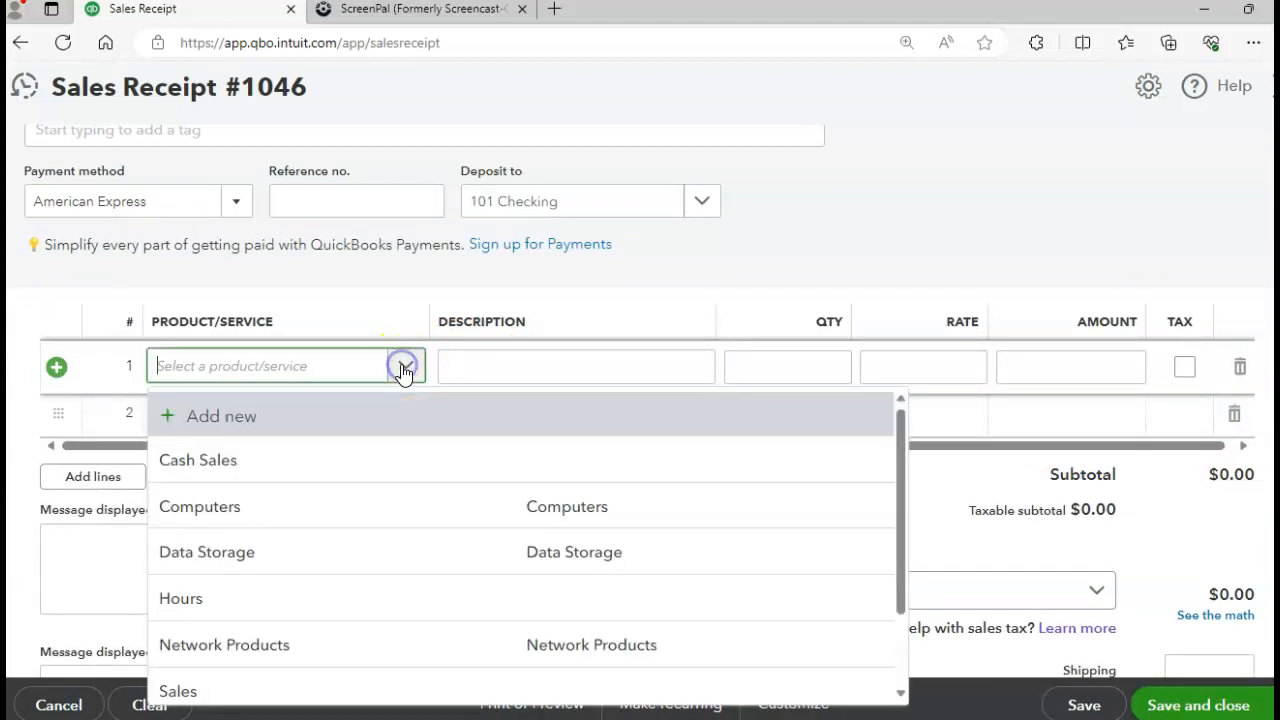
left_click(233, 552)
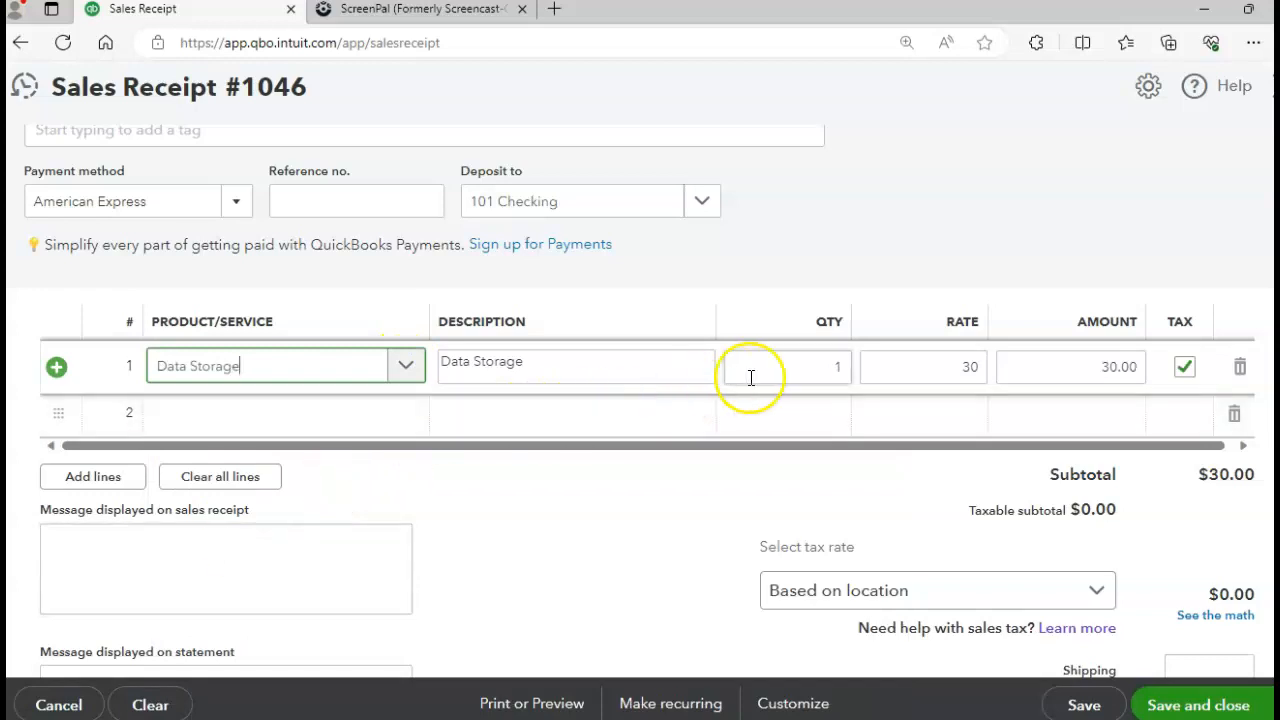
left_click(832, 366)
type("15")
key("Tab")
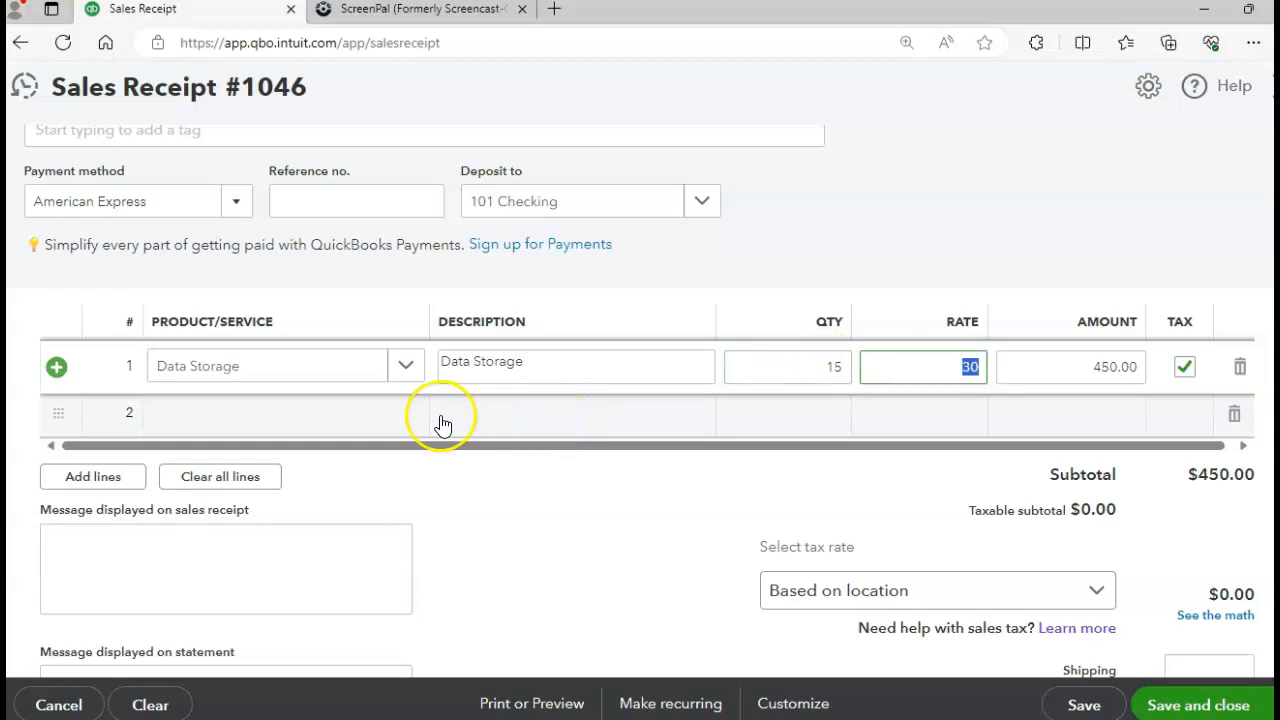
Add Computers as the second line item, keeping the default quantity of 1 and rate of 1,000
left_click(249, 417)
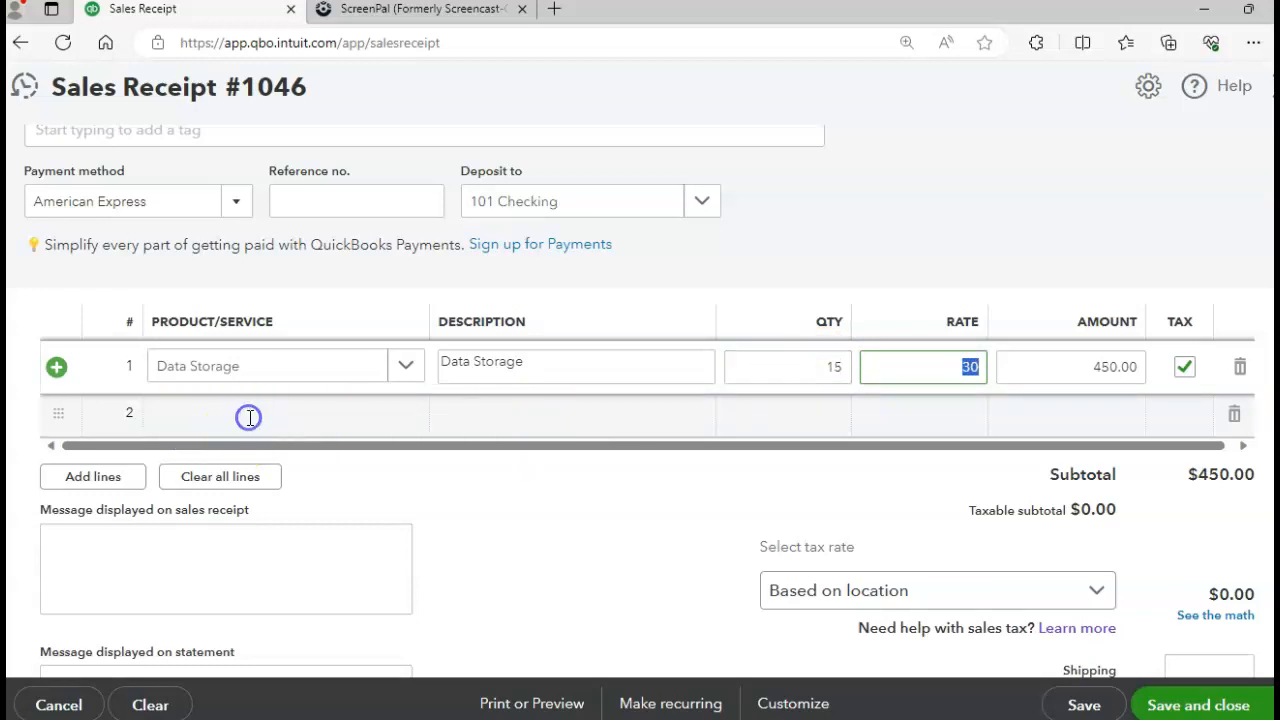
left_click(396, 417)
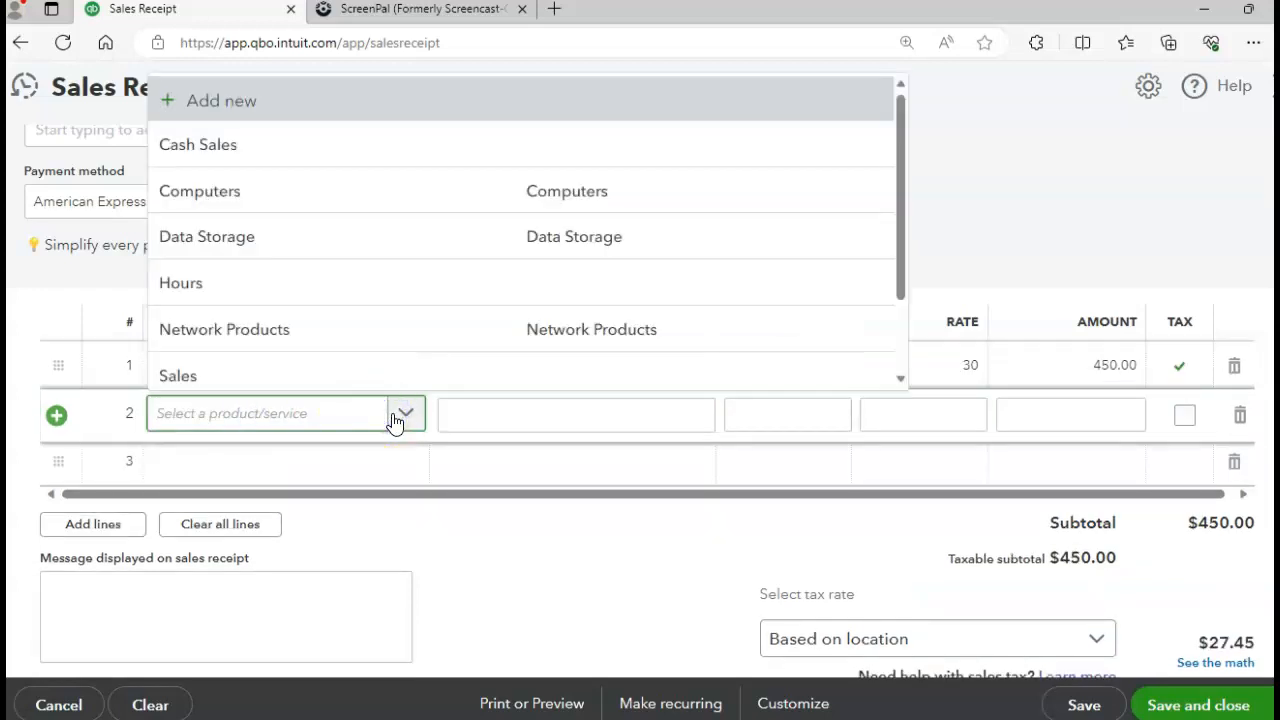
left_click(293, 211)
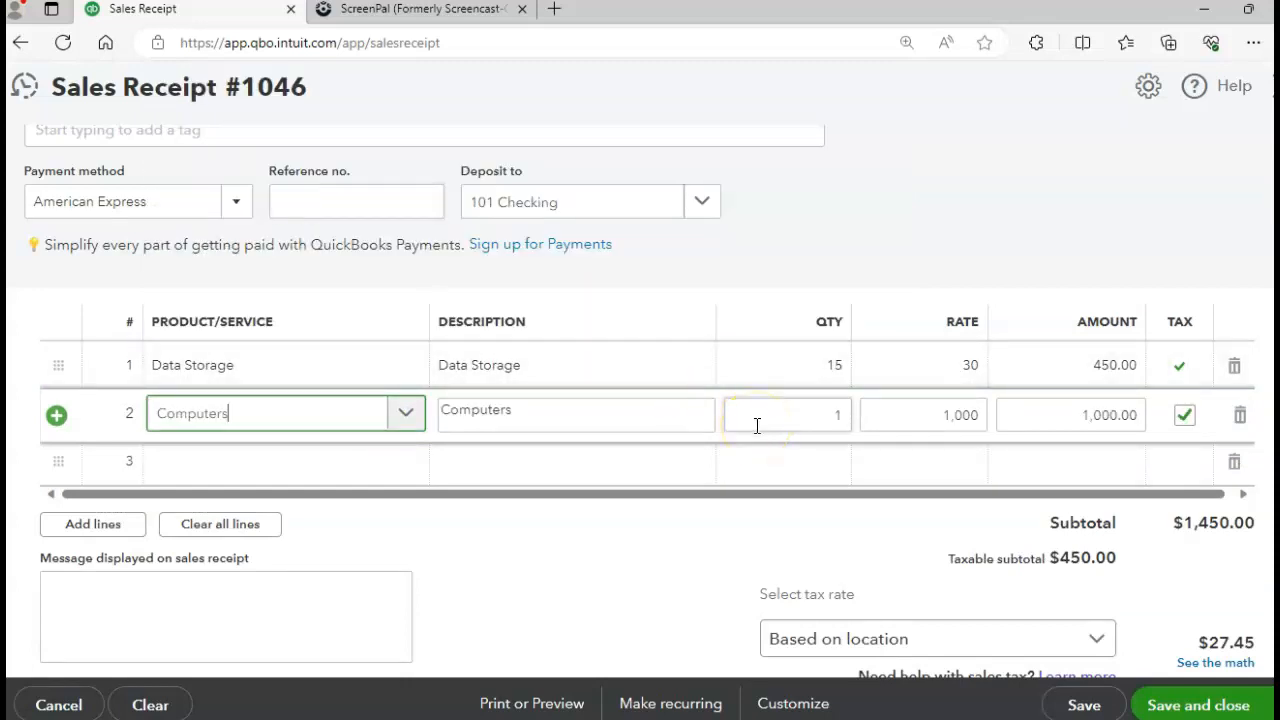
left_click(900, 578)
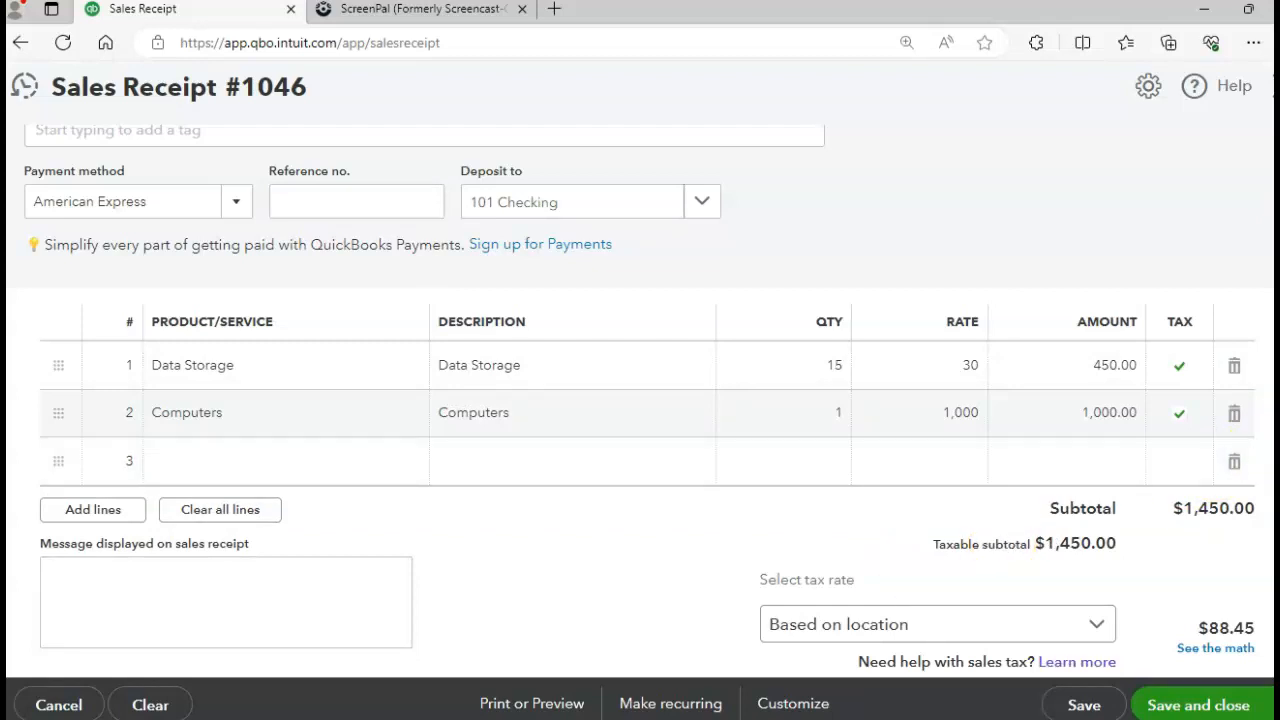
Save the American Express sales receipt and start another new one
scroll(640, 400, "down", 4)
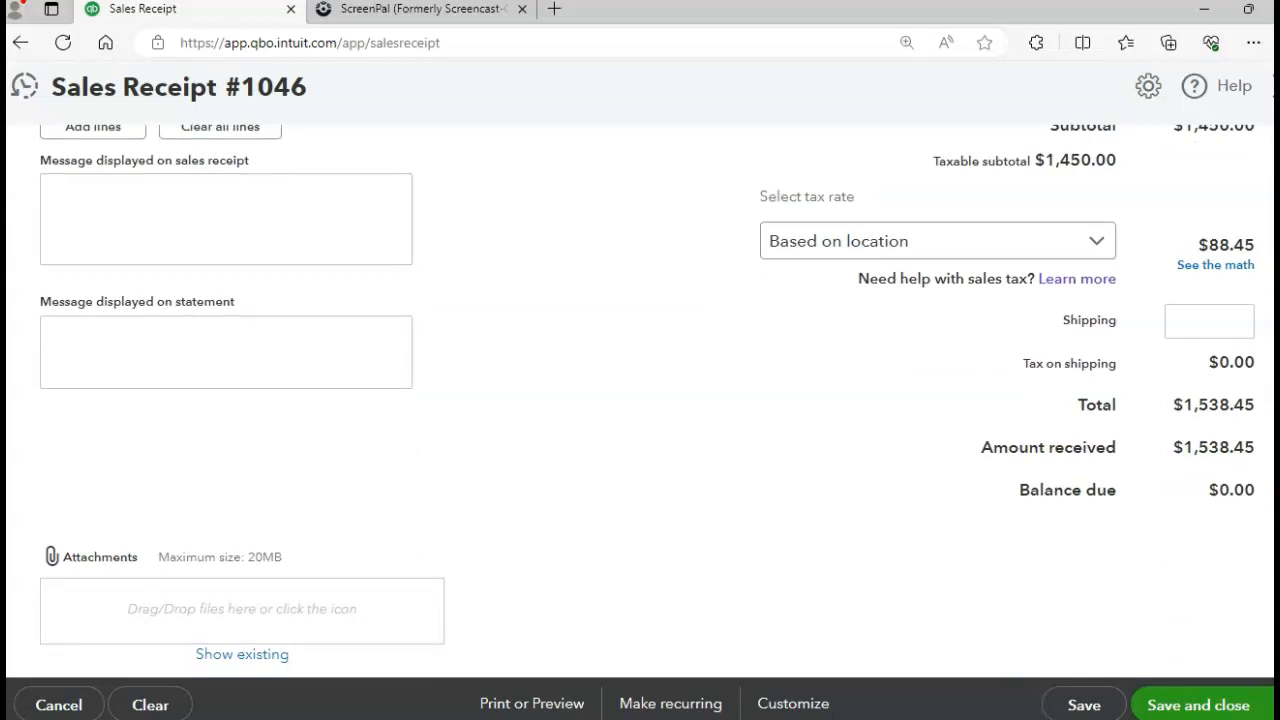
left_click(1270, 705)
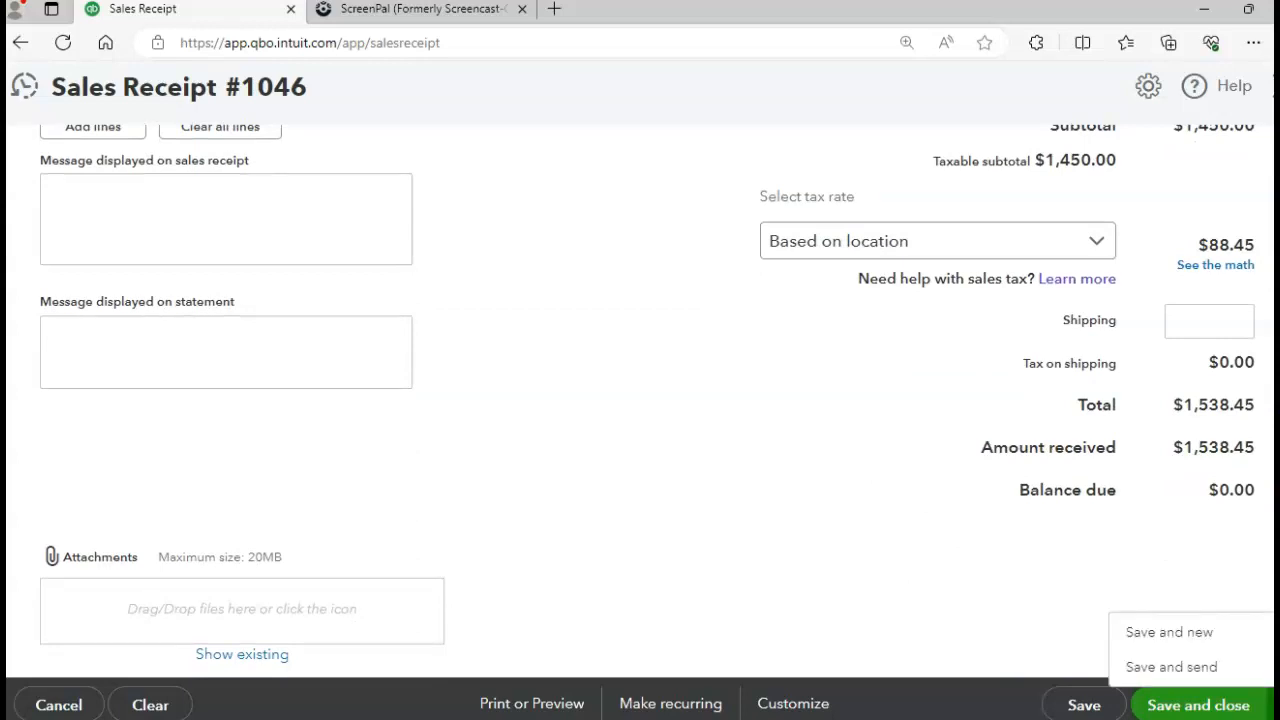
left_click(1147, 634)
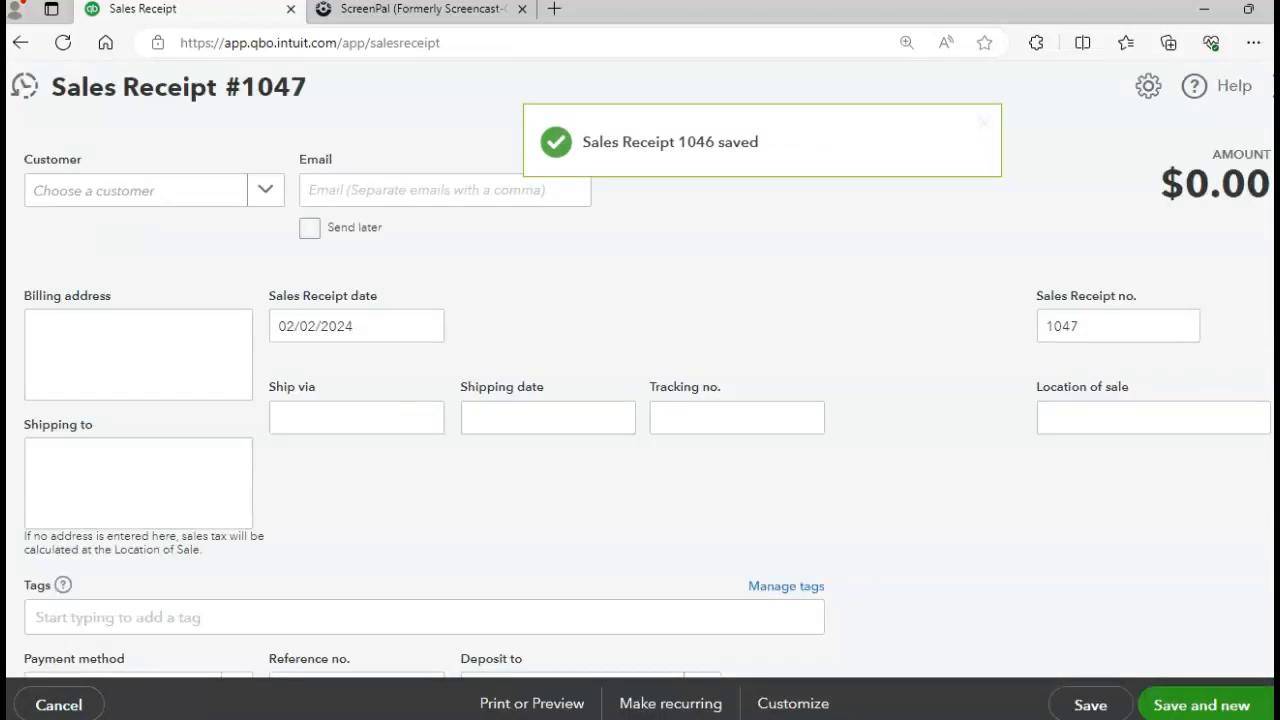
Assign the new sales receipt to the customer Credit Sales with Mastercard as the payment method
left_click(259, 189)
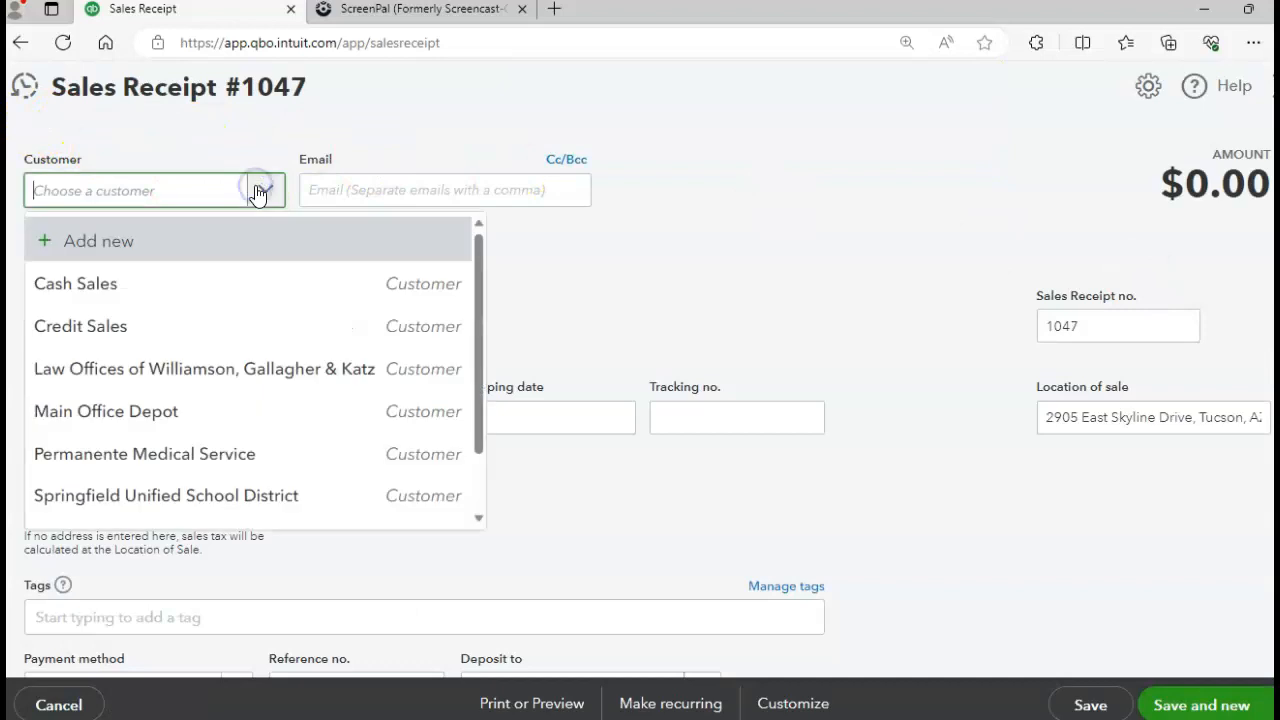
left_click(149, 324)
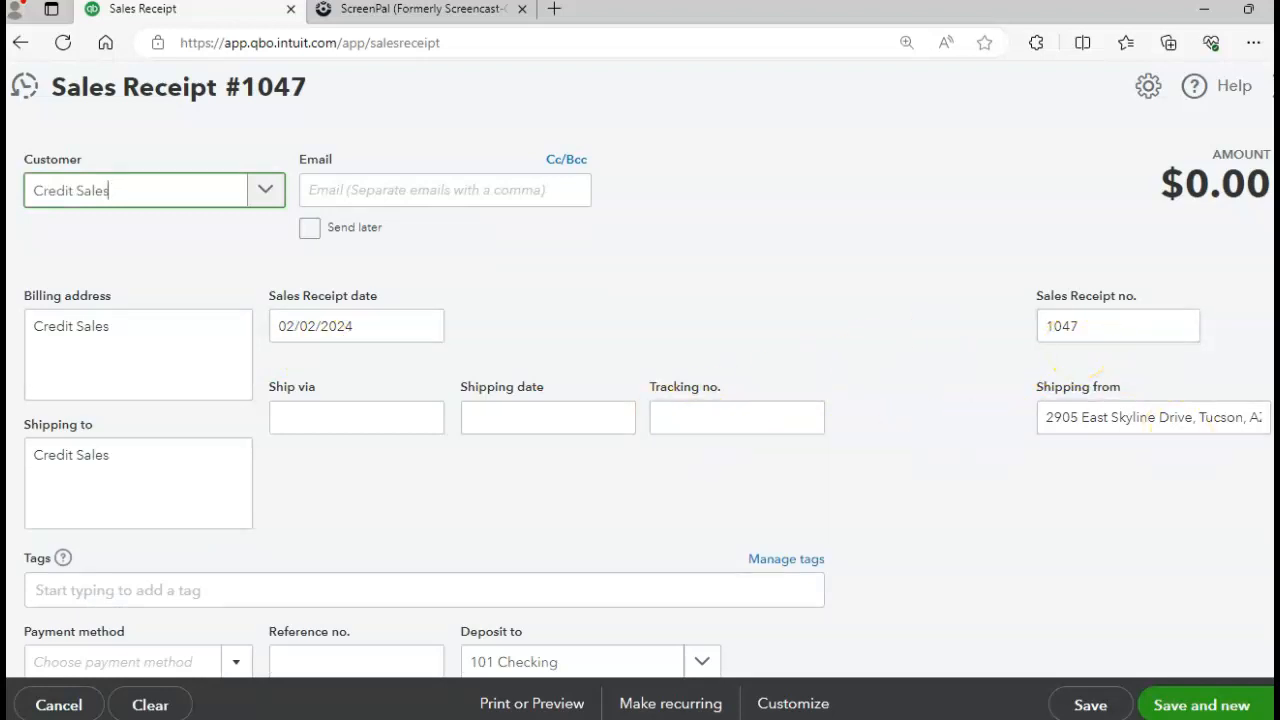
scroll(959, 399, "down", 3)
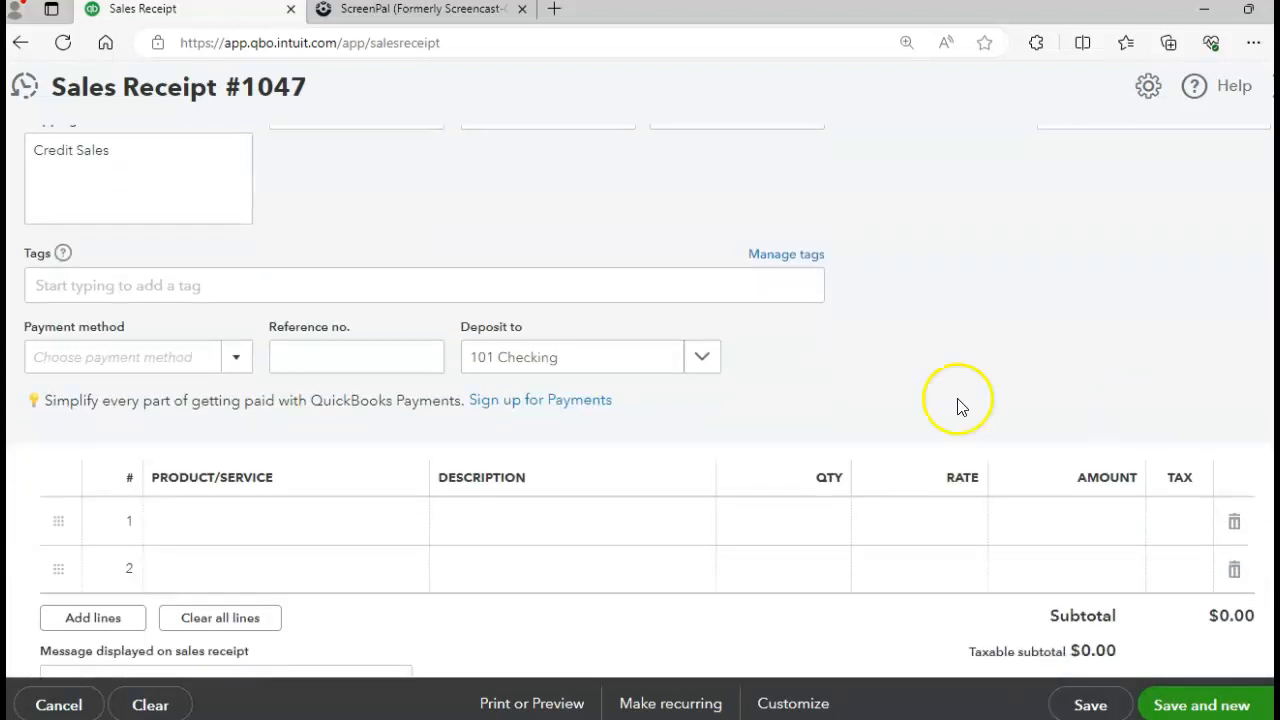
left_click(249, 366)
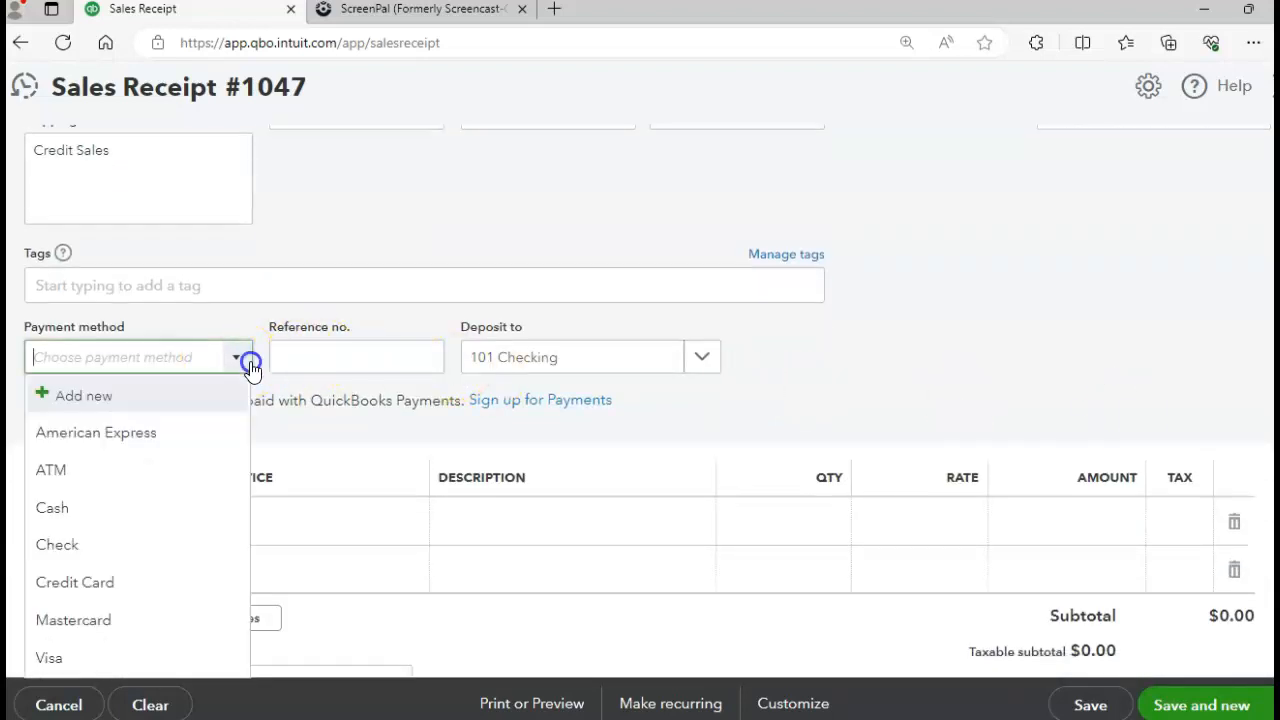
left_click(131, 619)
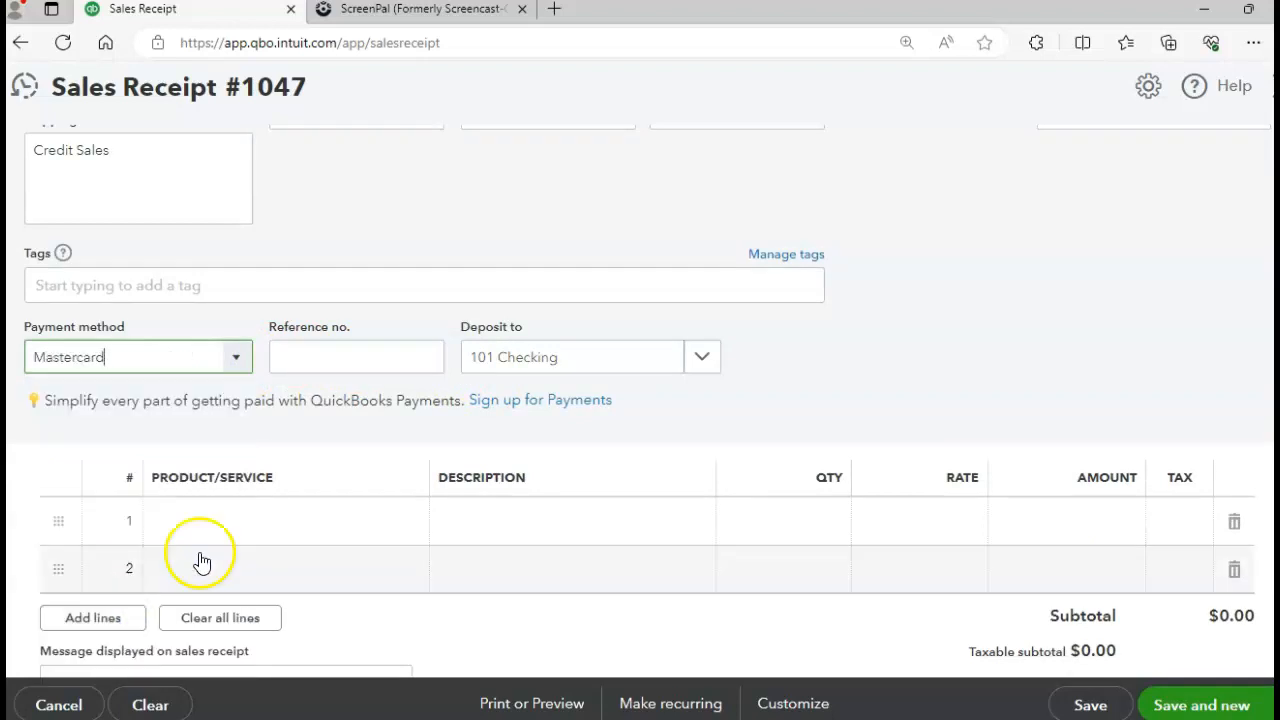
Enter Network Products as the first line item of the Mastercard receipt with a quantity of 7
left_click(253, 530)
left_click(396, 523)
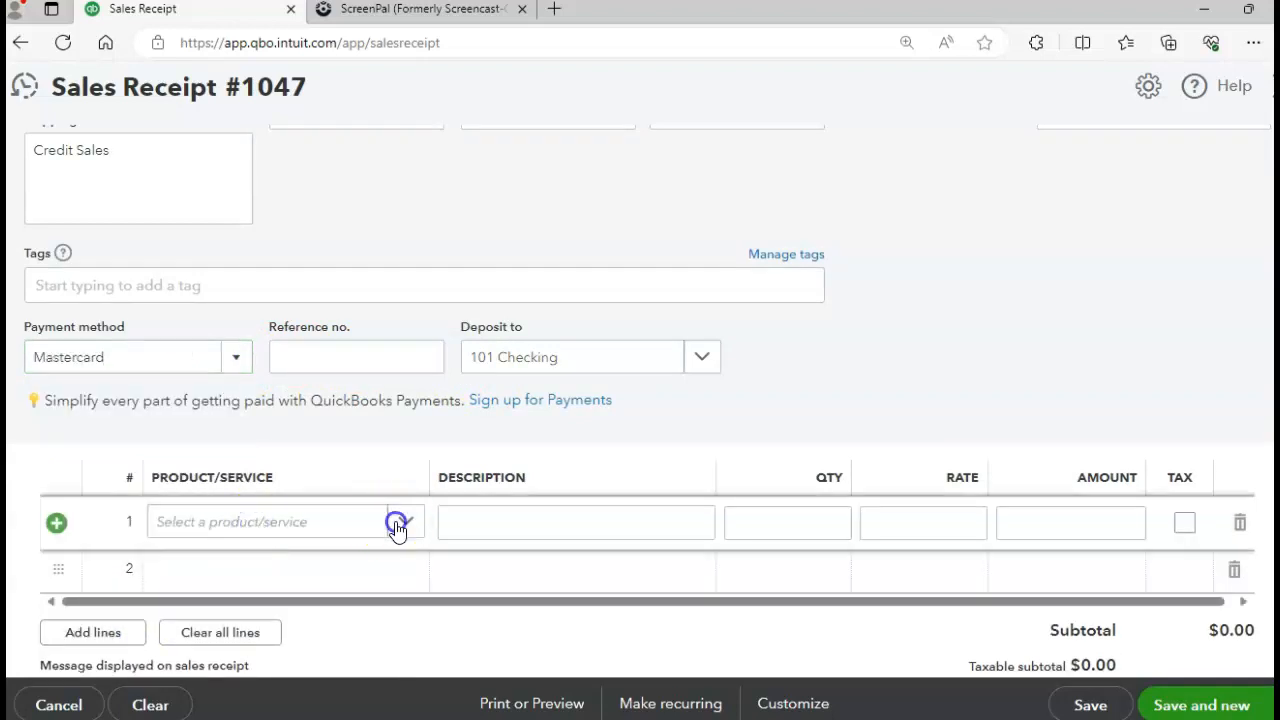
left_click(344, 458)
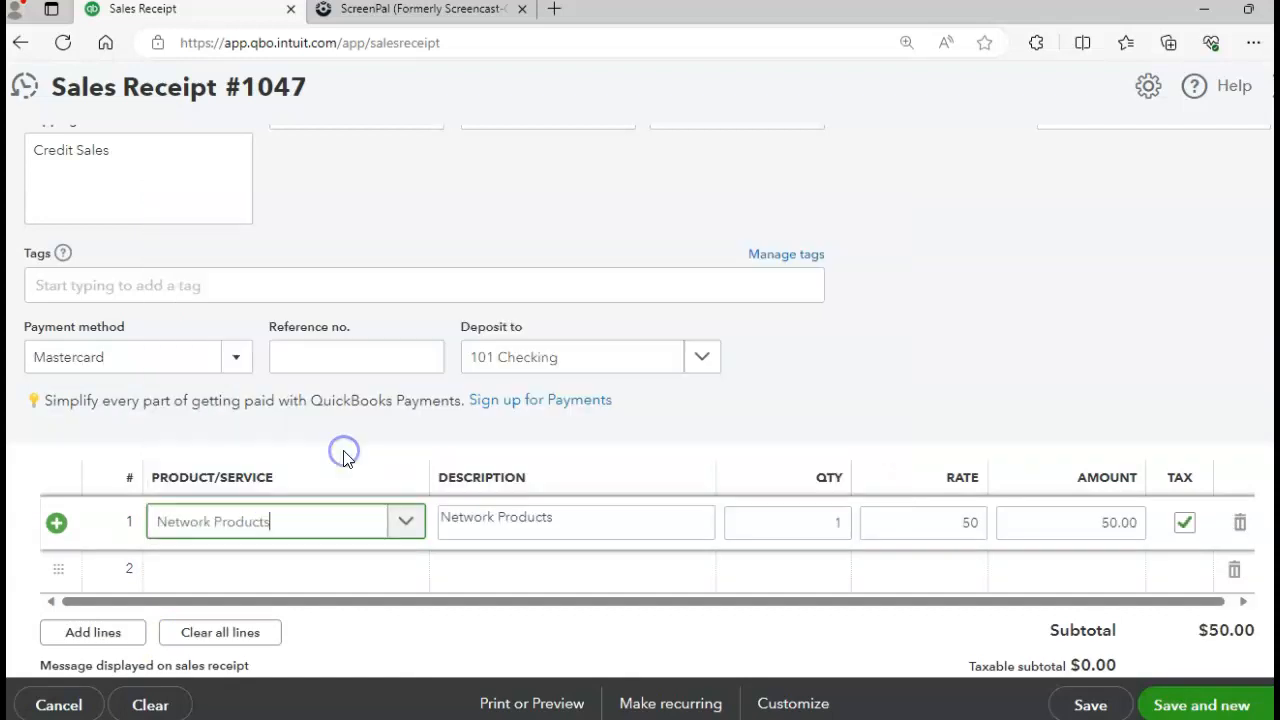
left_click(818, 521)
left_click_drag(826, 525, 849, 525)
type("7")
key("Tab")
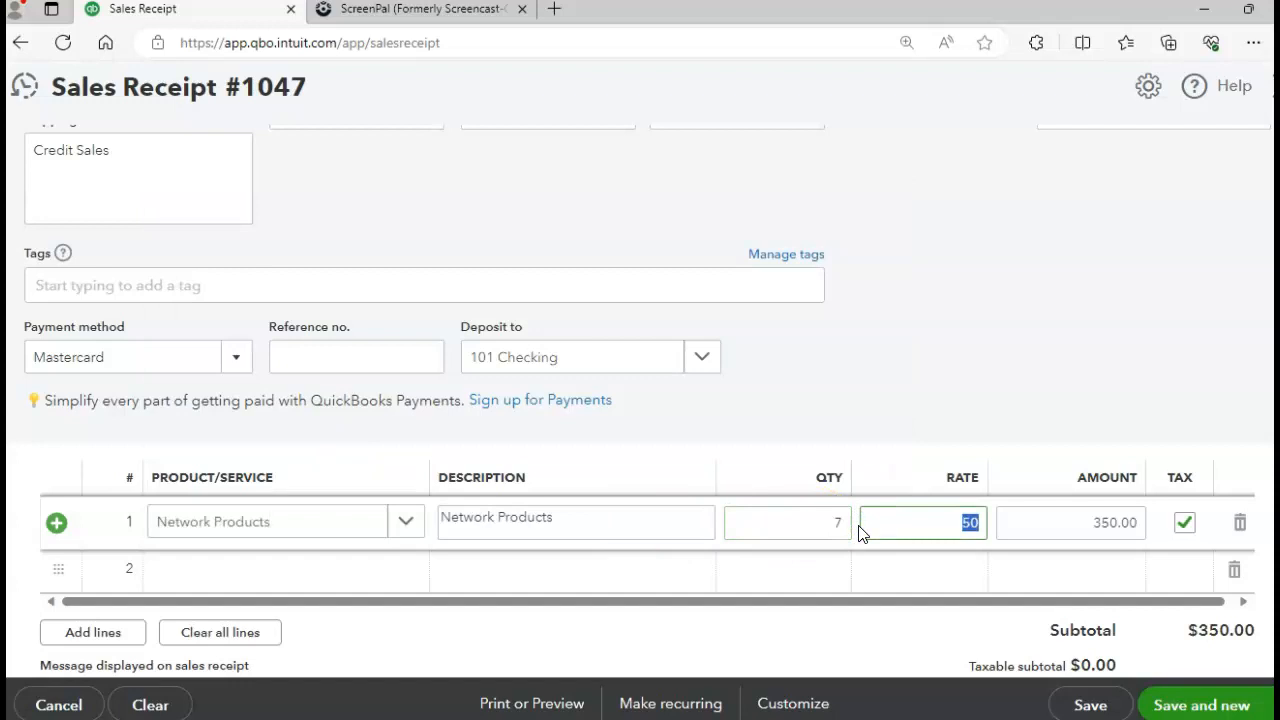
Add Web server as the second line item of the Mastercard receipt with a quantity of 2
left_click(277, 588)
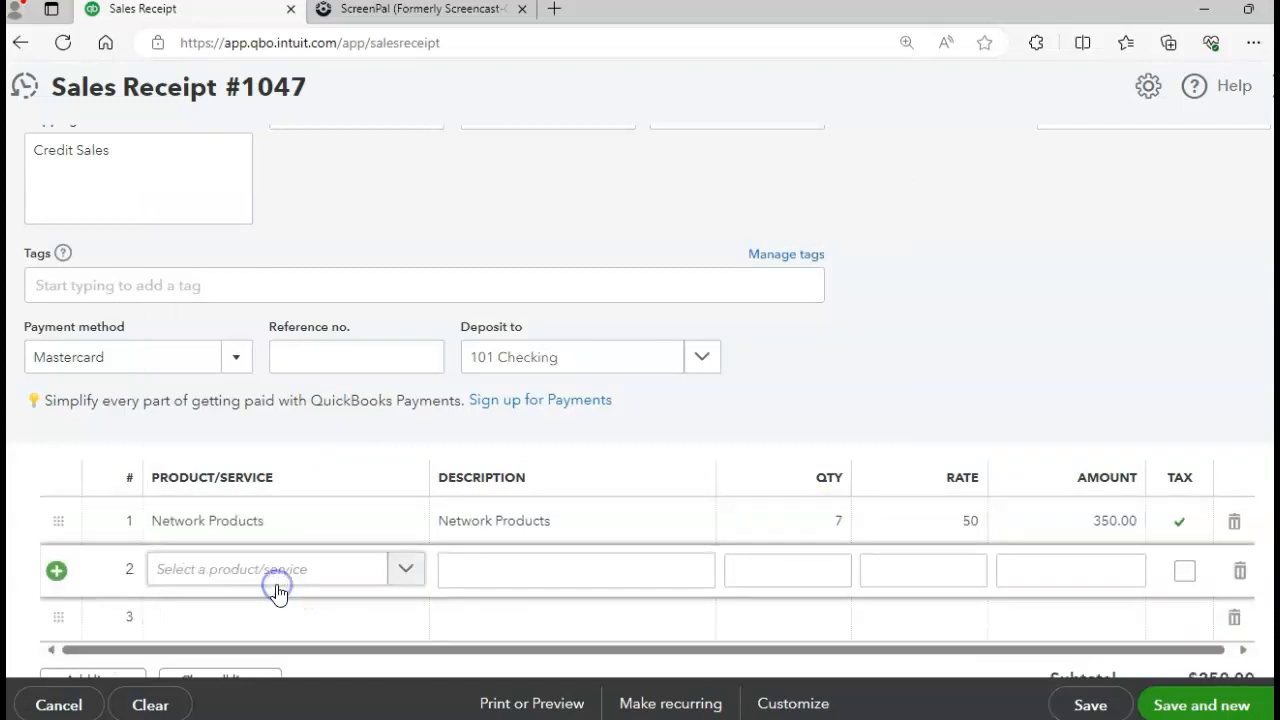
left_click(398, 572)
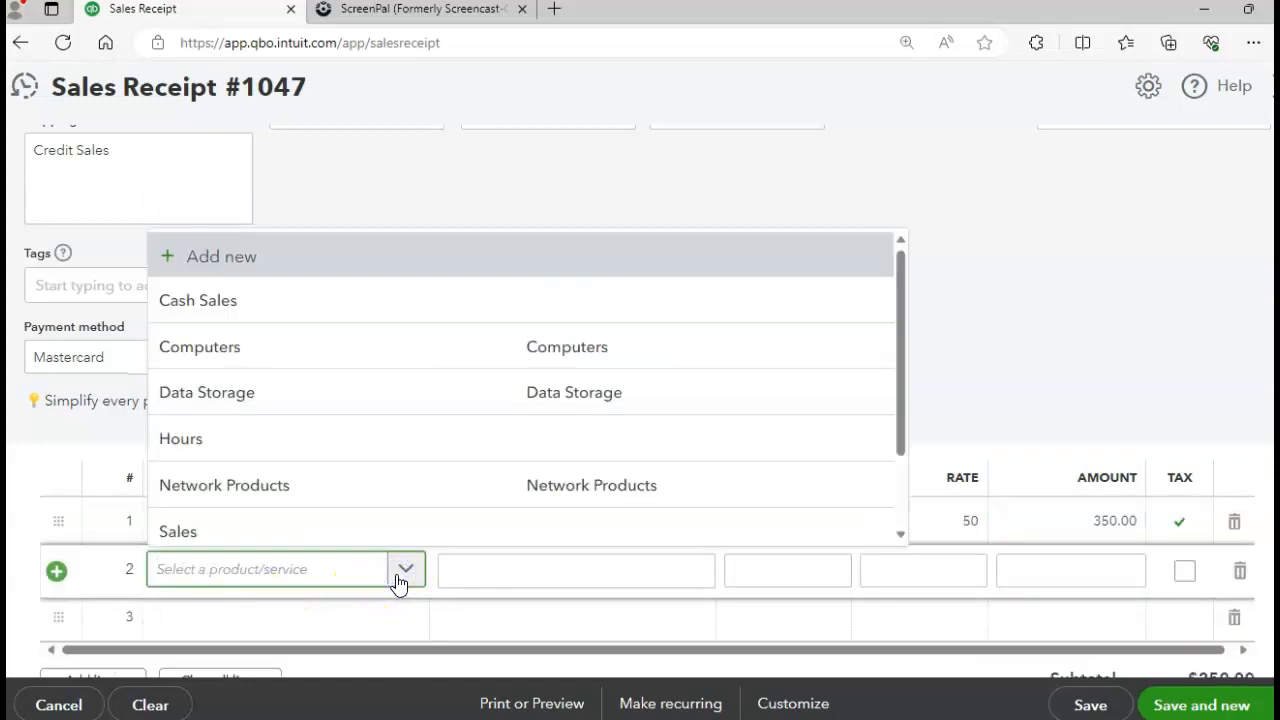
left_click(897, 436)
left_click_drag(897, 436, 903, 520)
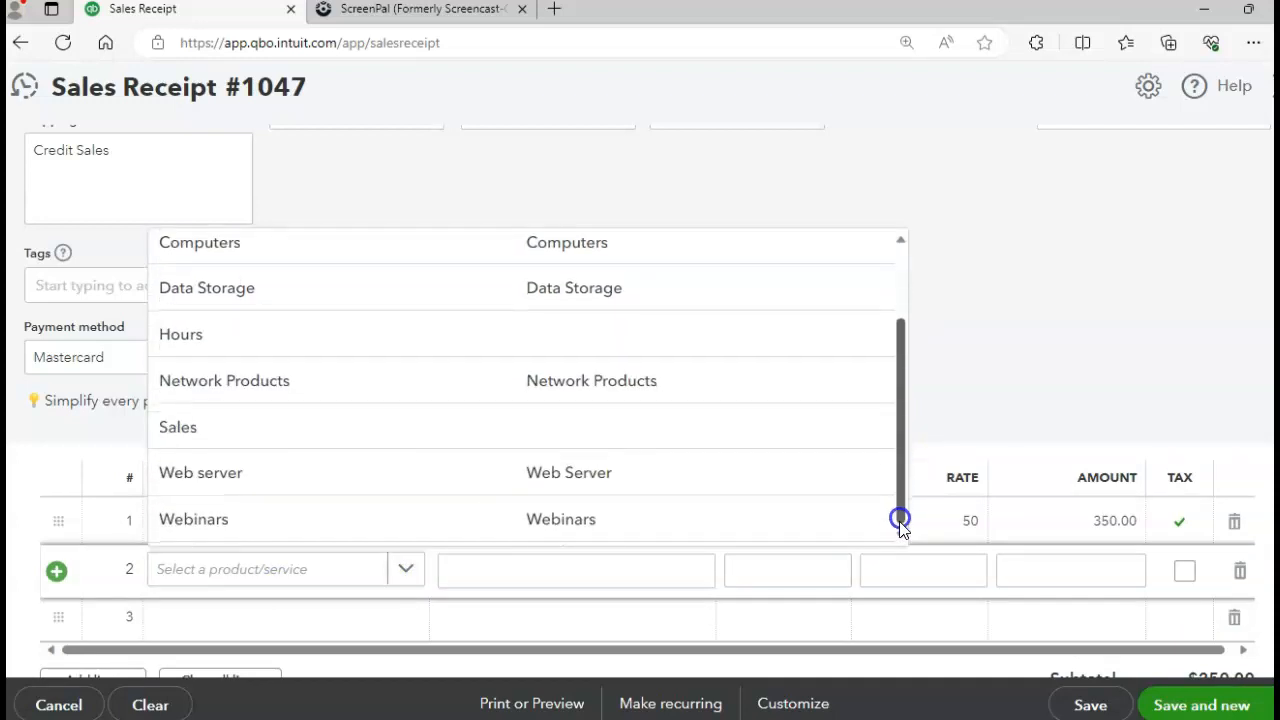
left_click(346, 470)
left_click(781, 580)
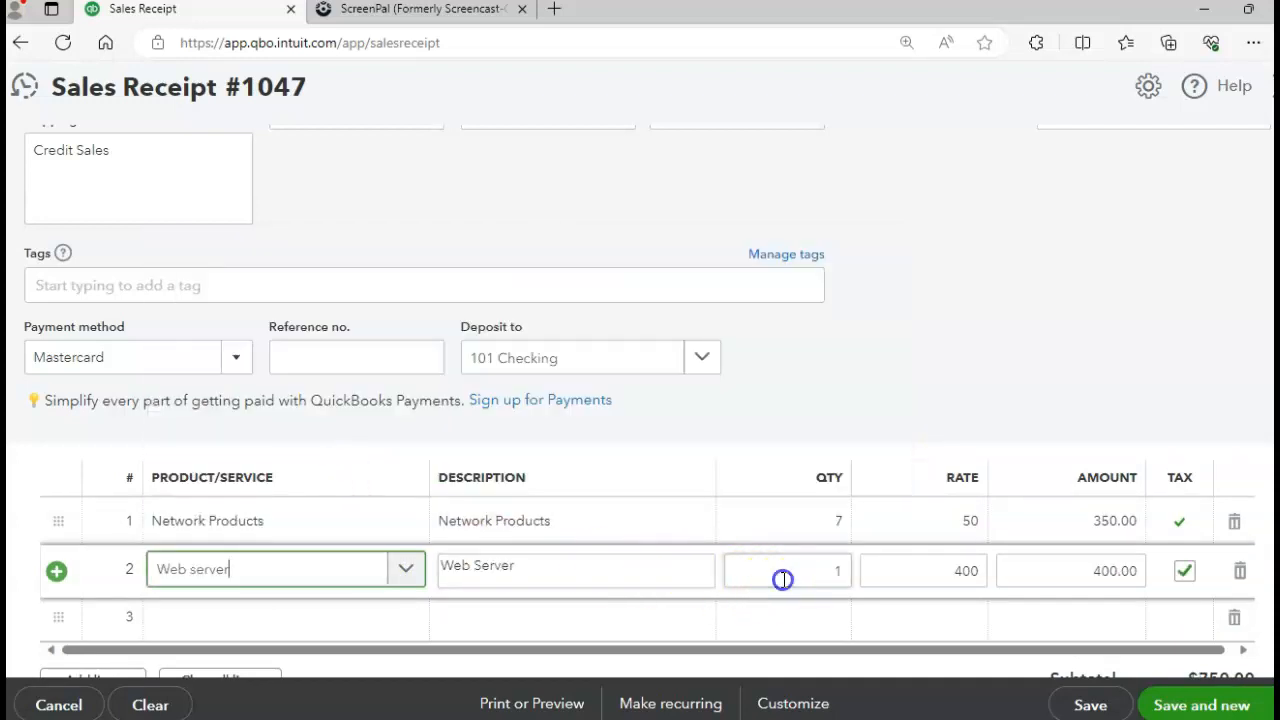
key("Tab")
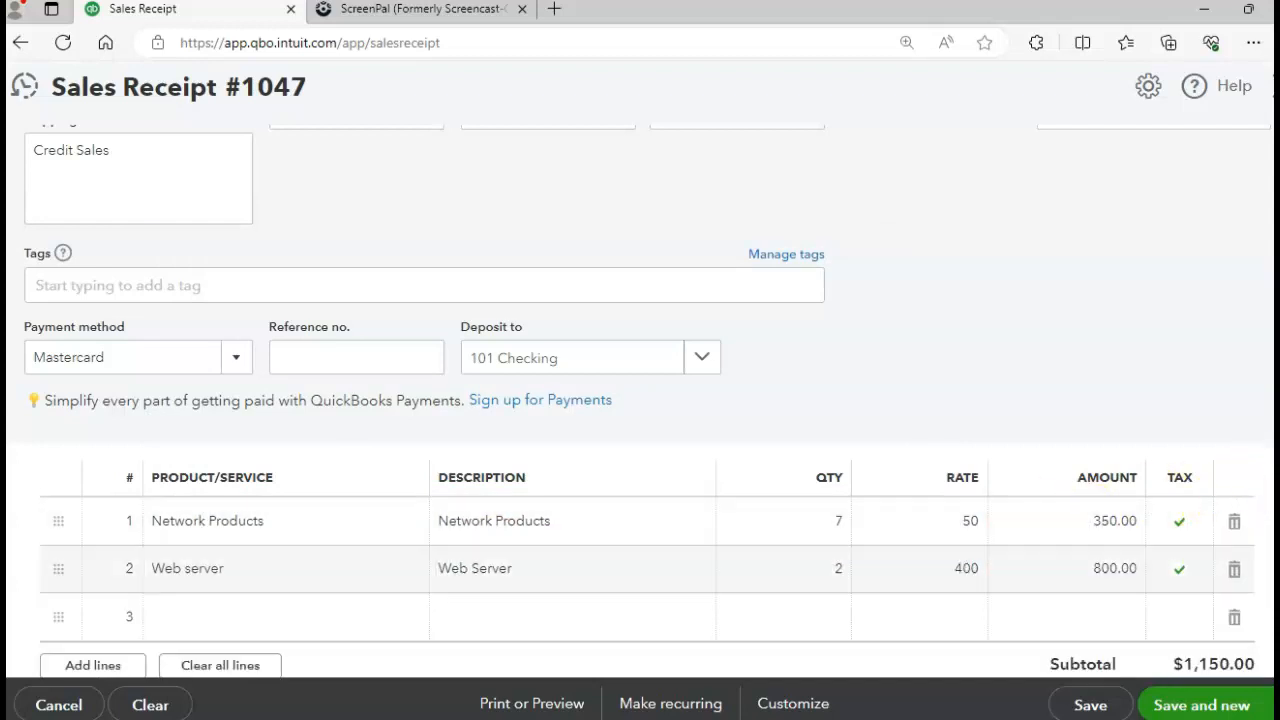
Review the totals of the Mastercard sales receipt, save it and start another new receipt
scroll(1206, 514, "down", 2)
left_click(1207, 512)
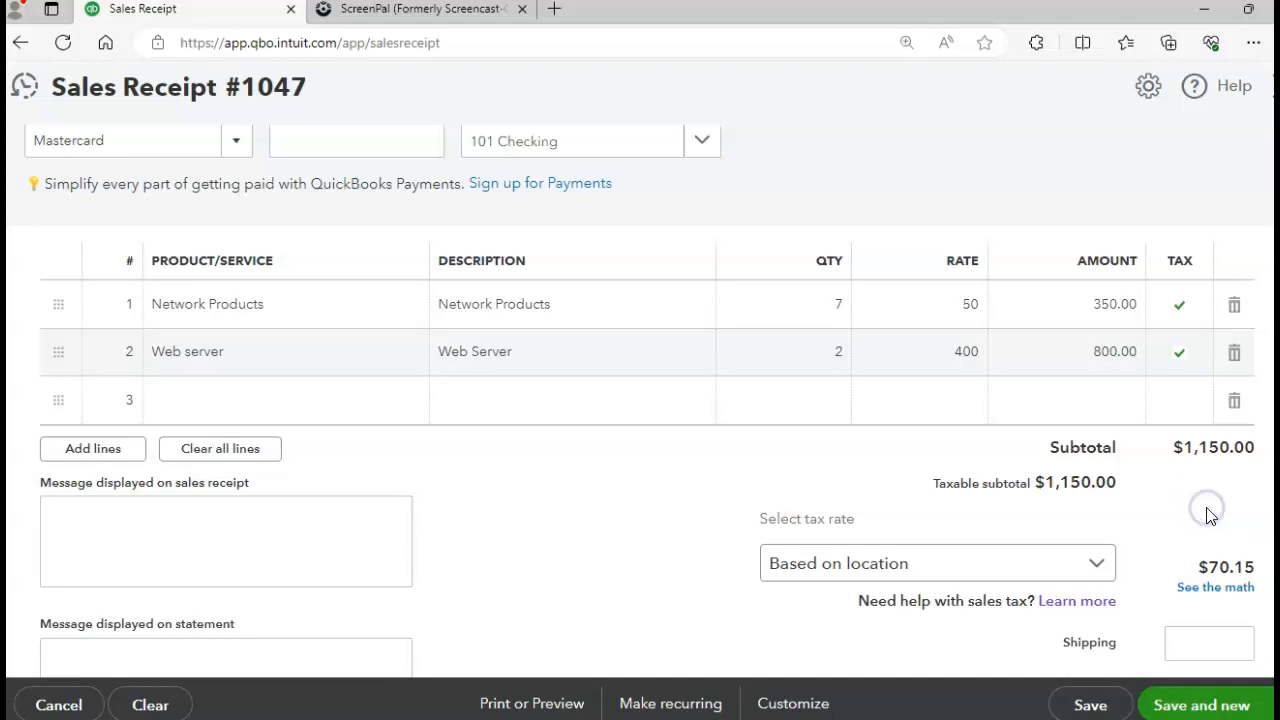
scroll(640, 400, "down", 3)
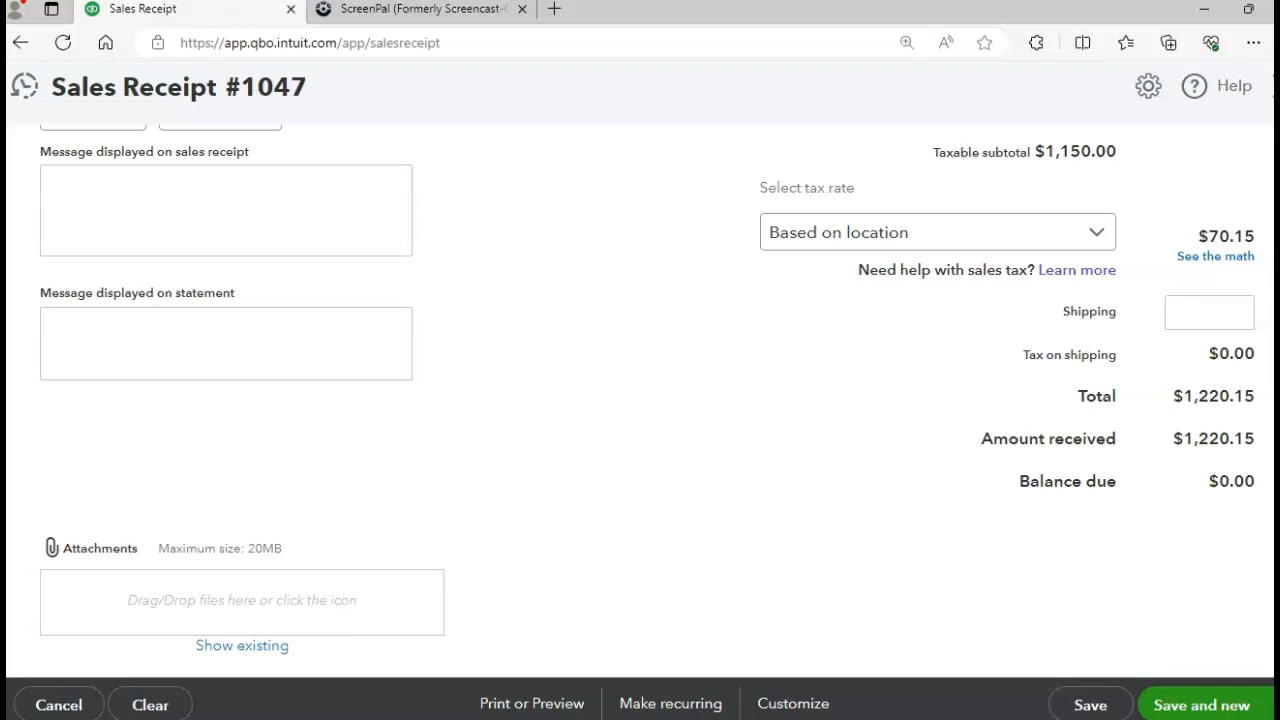
left_click(1193, 705)
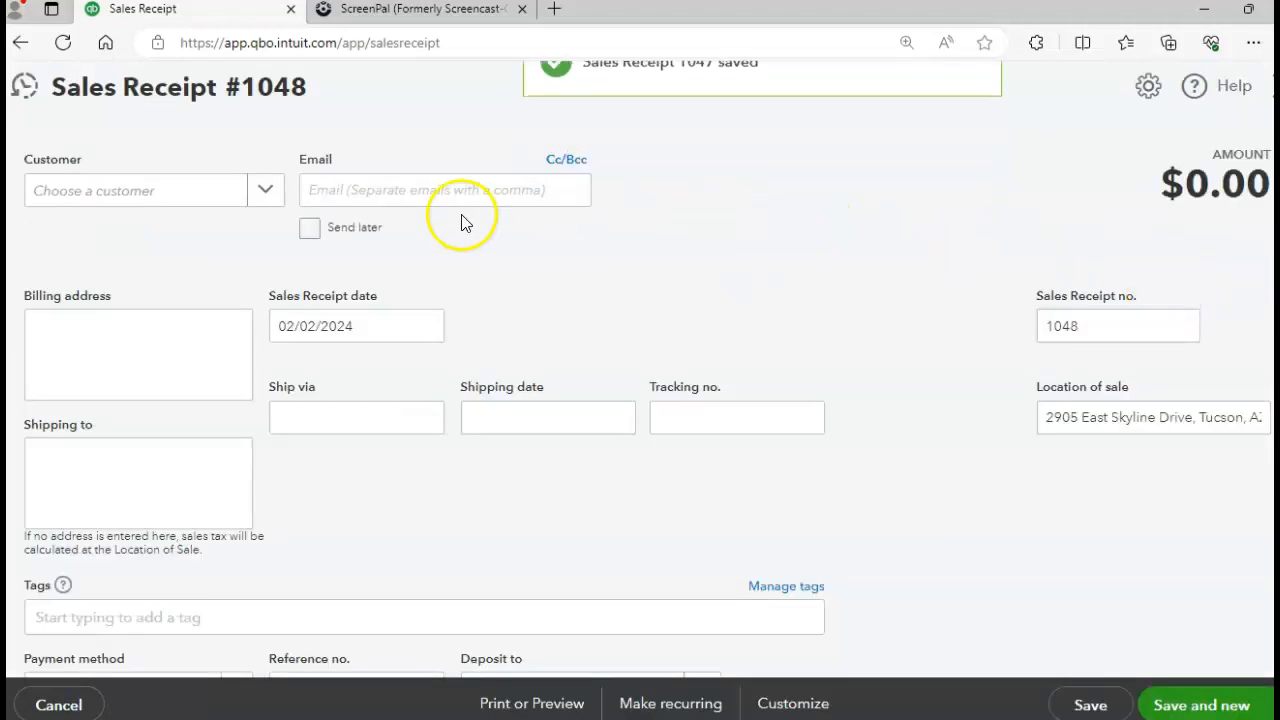
Assign the new sales receipt to the customer Credit Sales with Visa as the payment method
left_click(278, 195)
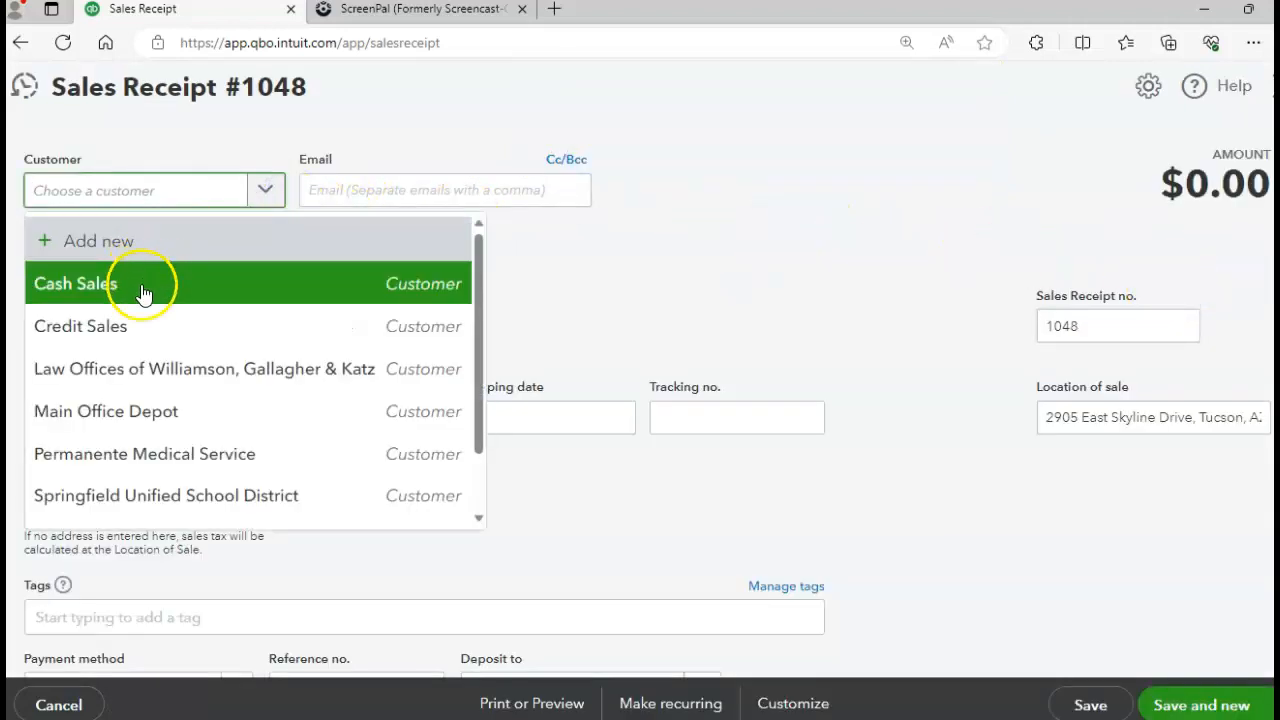
left_click(128, 322)
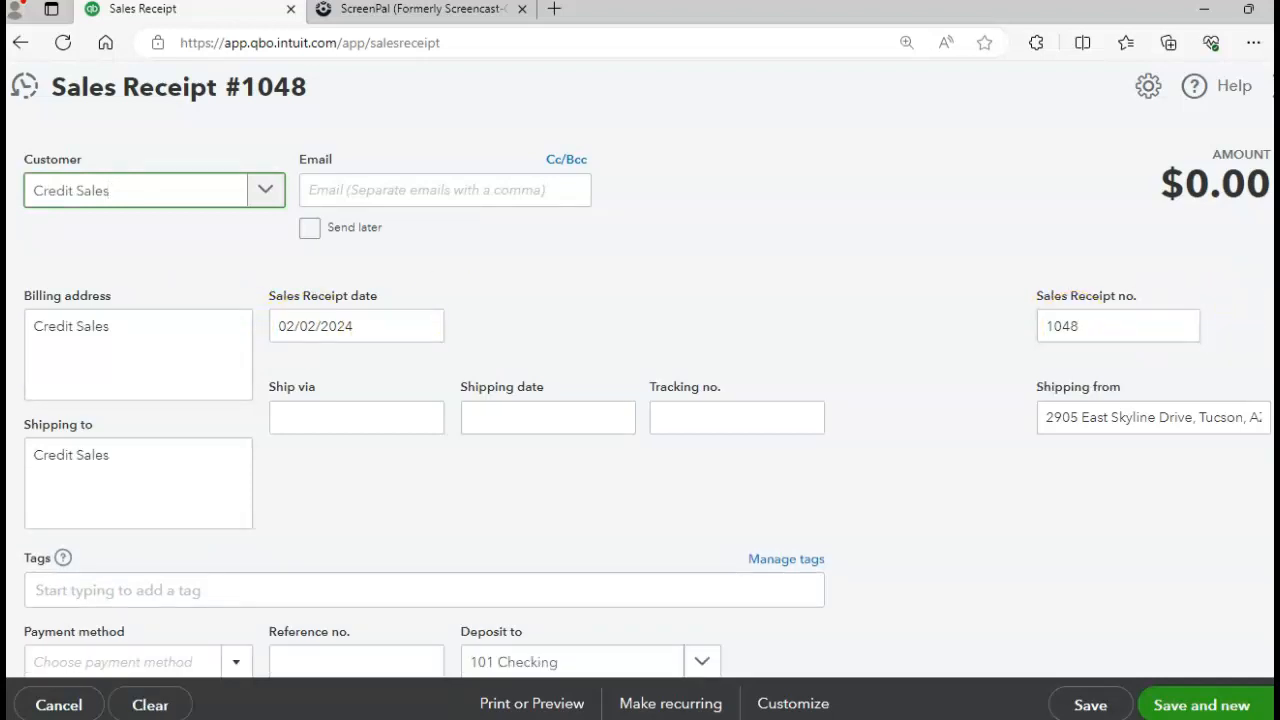
scroll(647, 402, "down", 5)
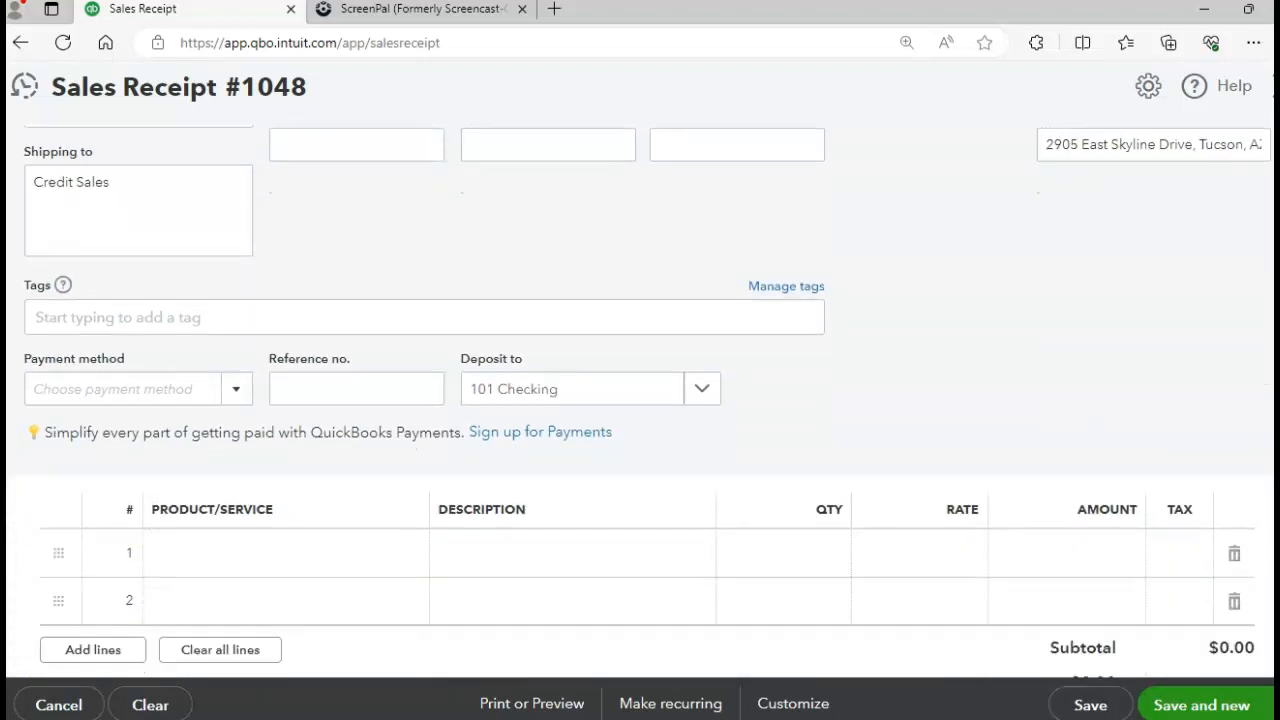
left_click(238, 390)
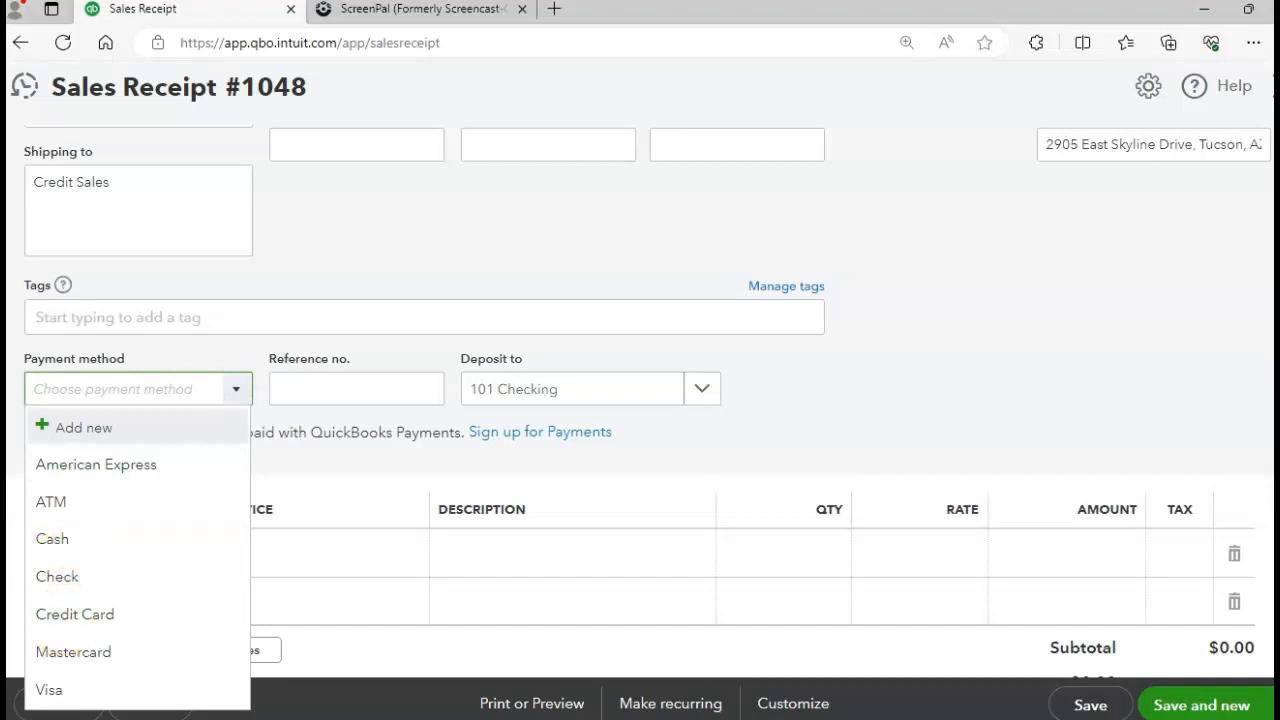
left_click(60, 689)
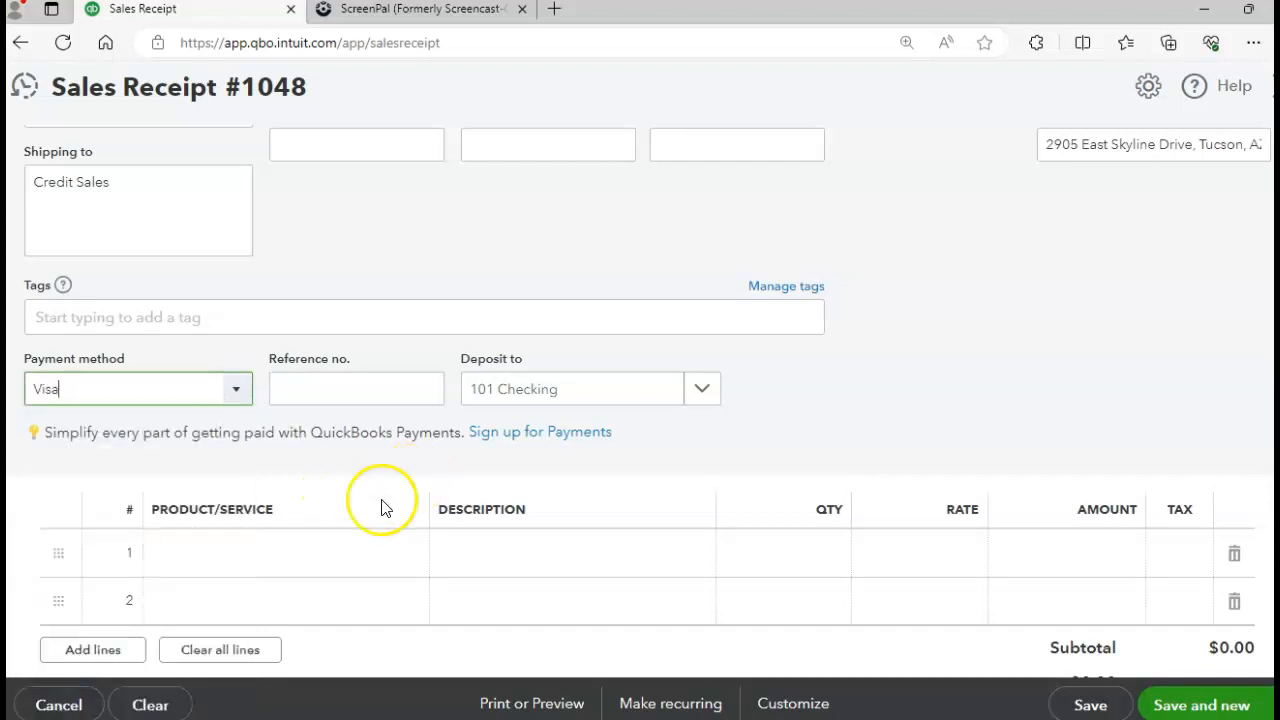
Enter Computers as the first line item of the Visa receipt, keeping the default quantity of 1 and rate of 1,000
left_click(308, 559)
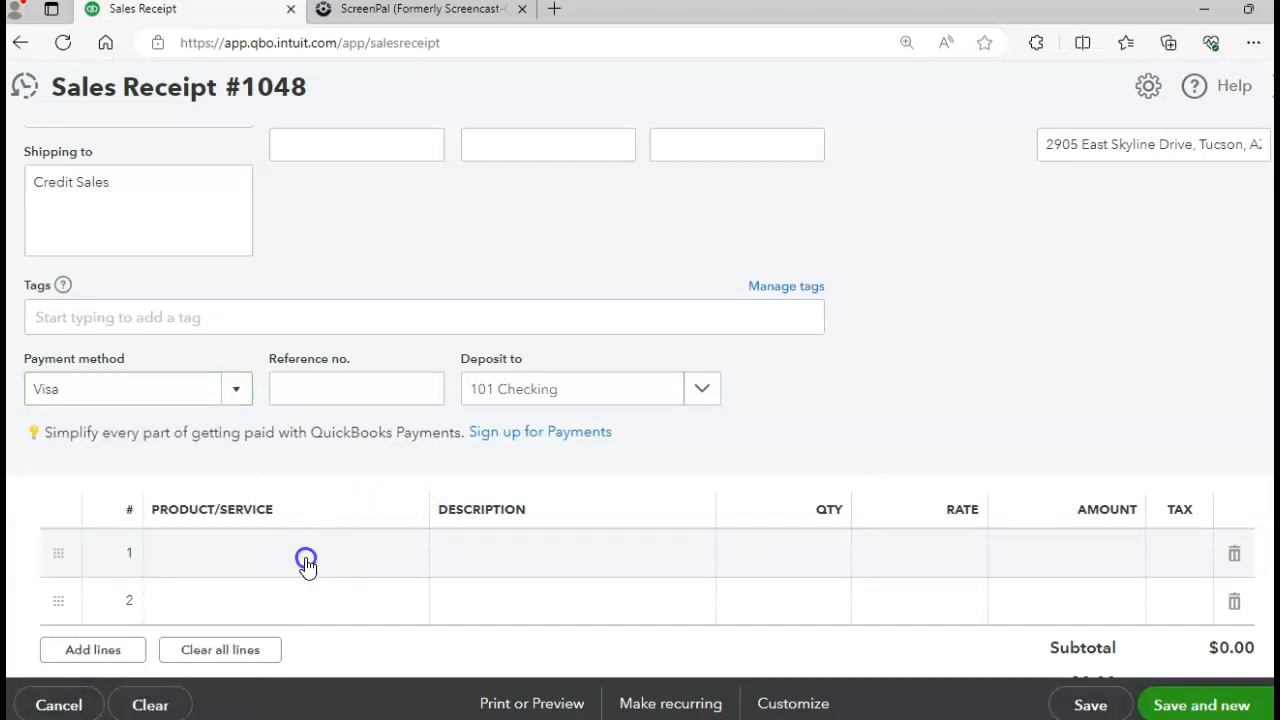
left_click(395, 560)
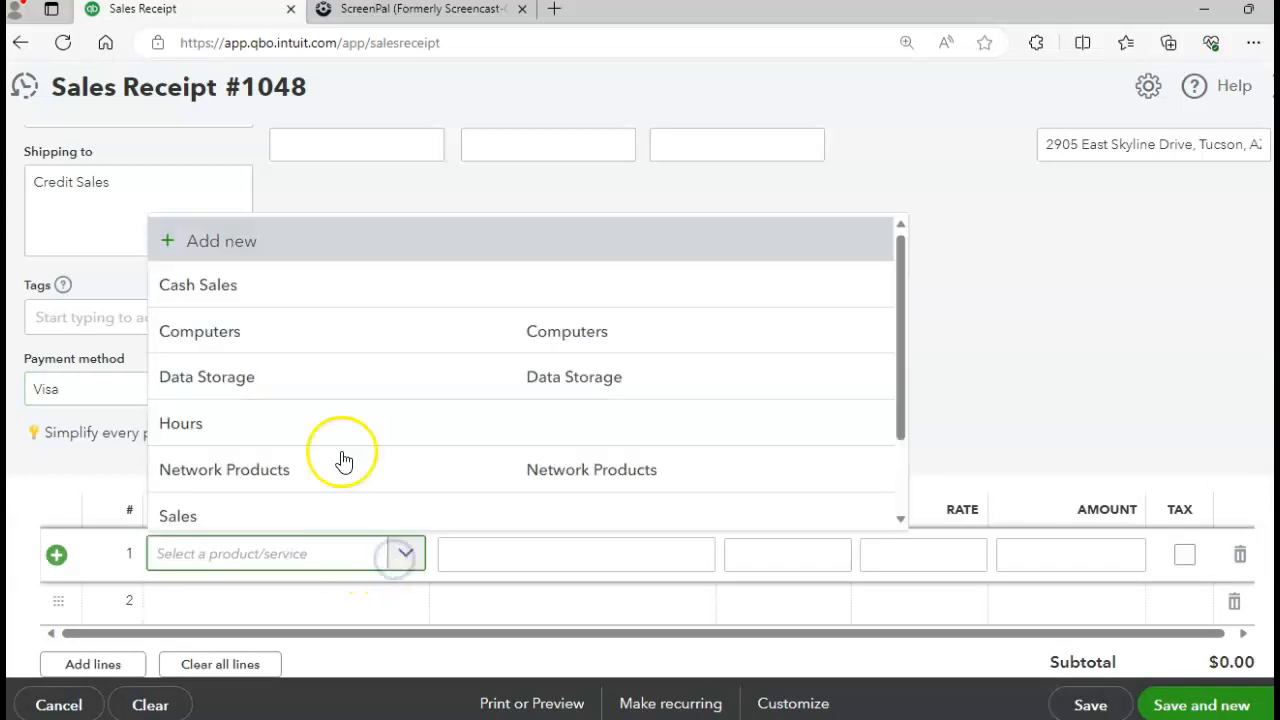
left_click(285, 338)
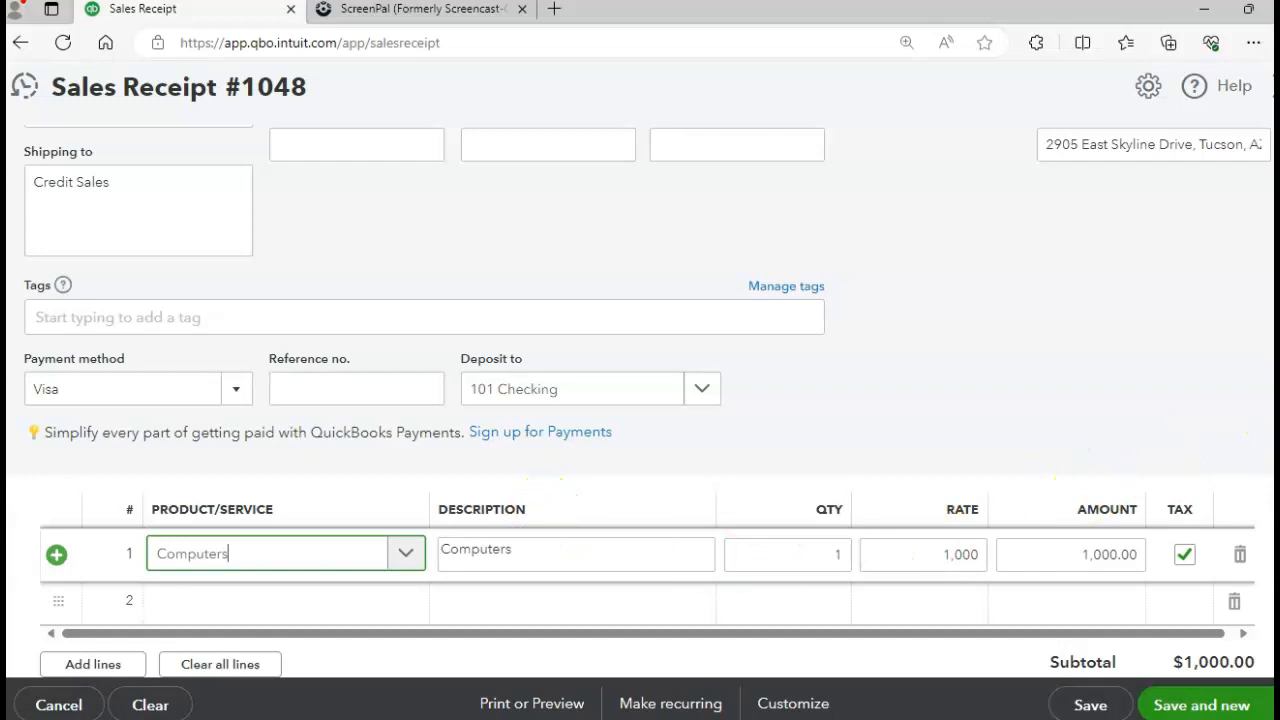
Add Network Products as the second line item of the Visa receipt with a quantity of 6
scroll(957, 451, "down", 2)
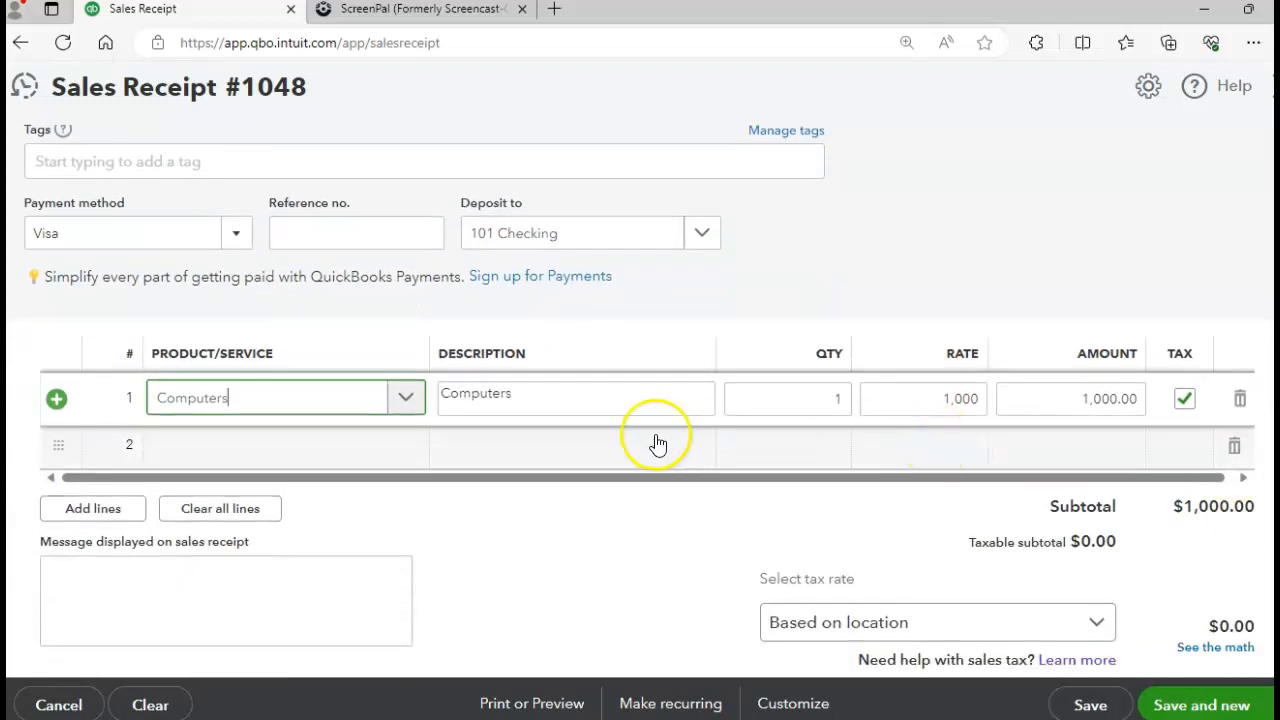
left_click(333, 446)
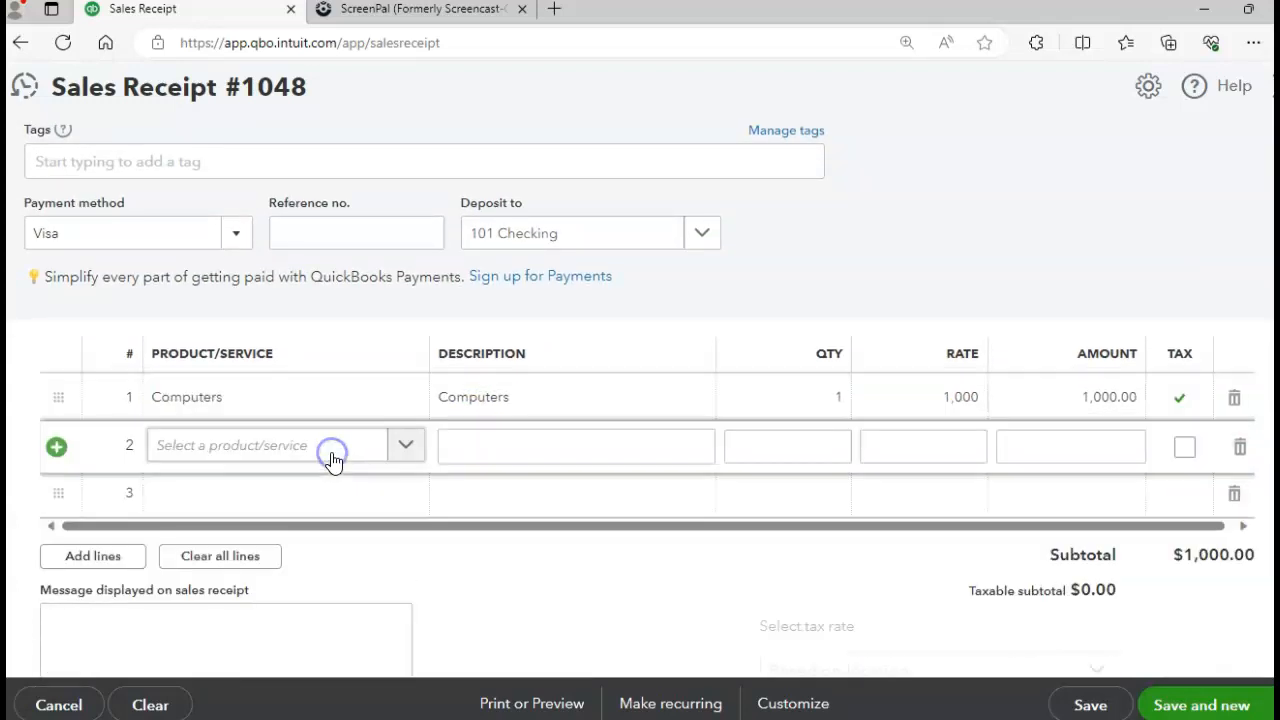
left_click(386, 452)
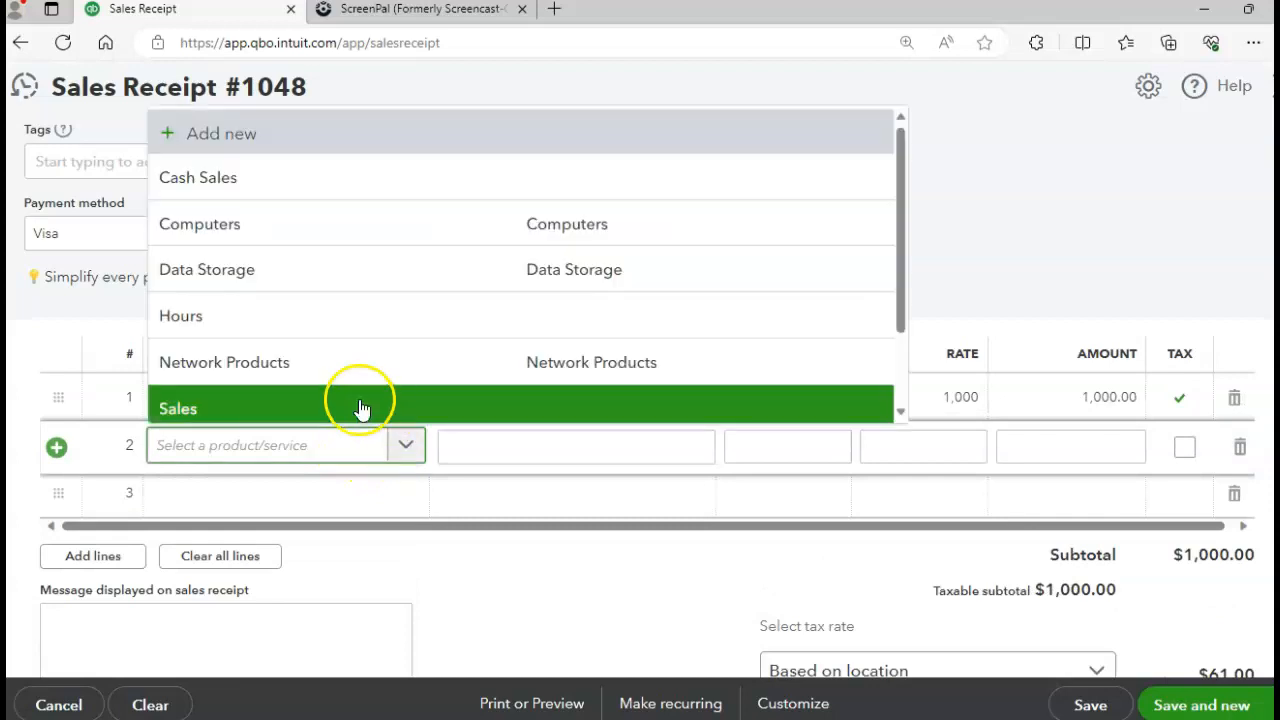
left_click(348, 376)
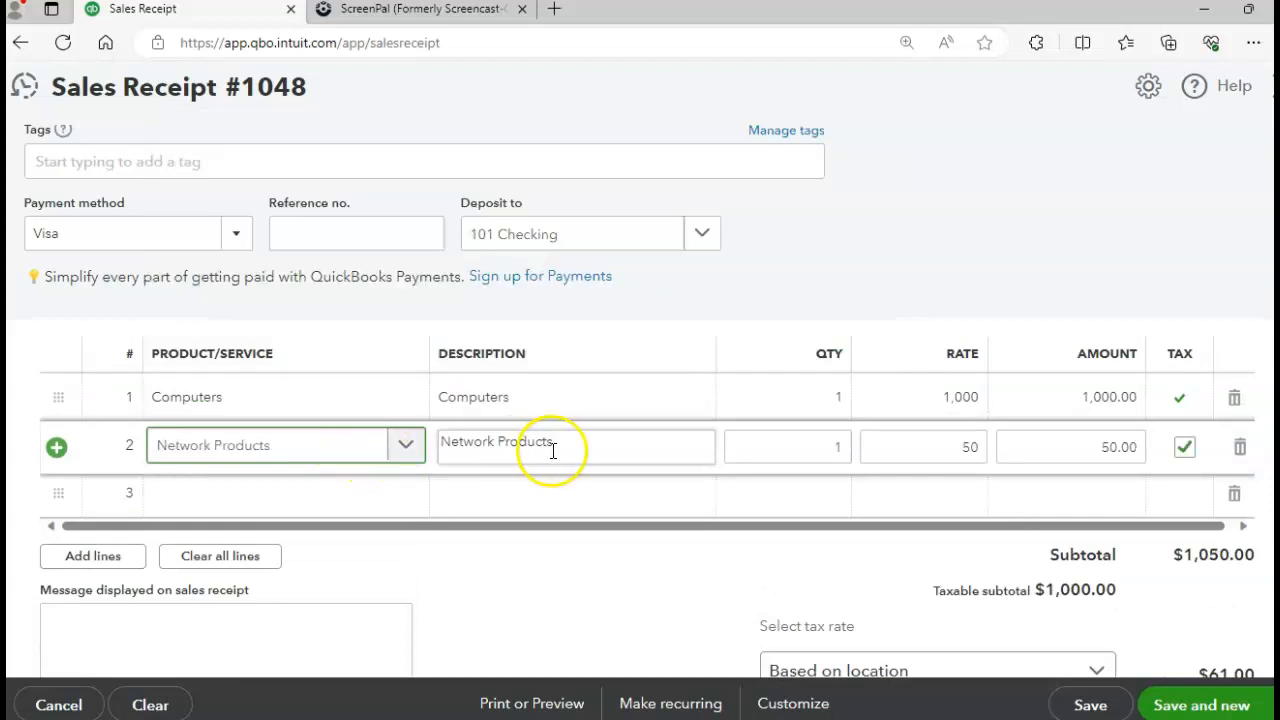
left_click(791, 445)
double_click(837, 447)
type("6")
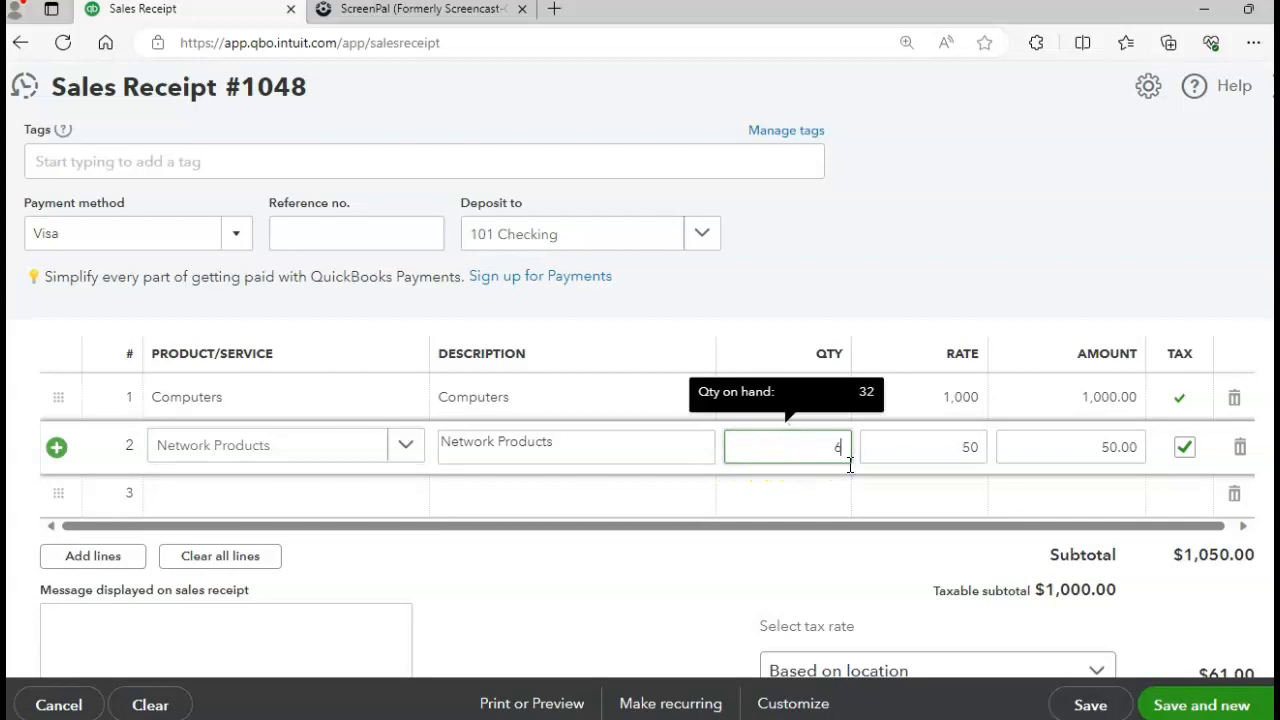
key("Tab")
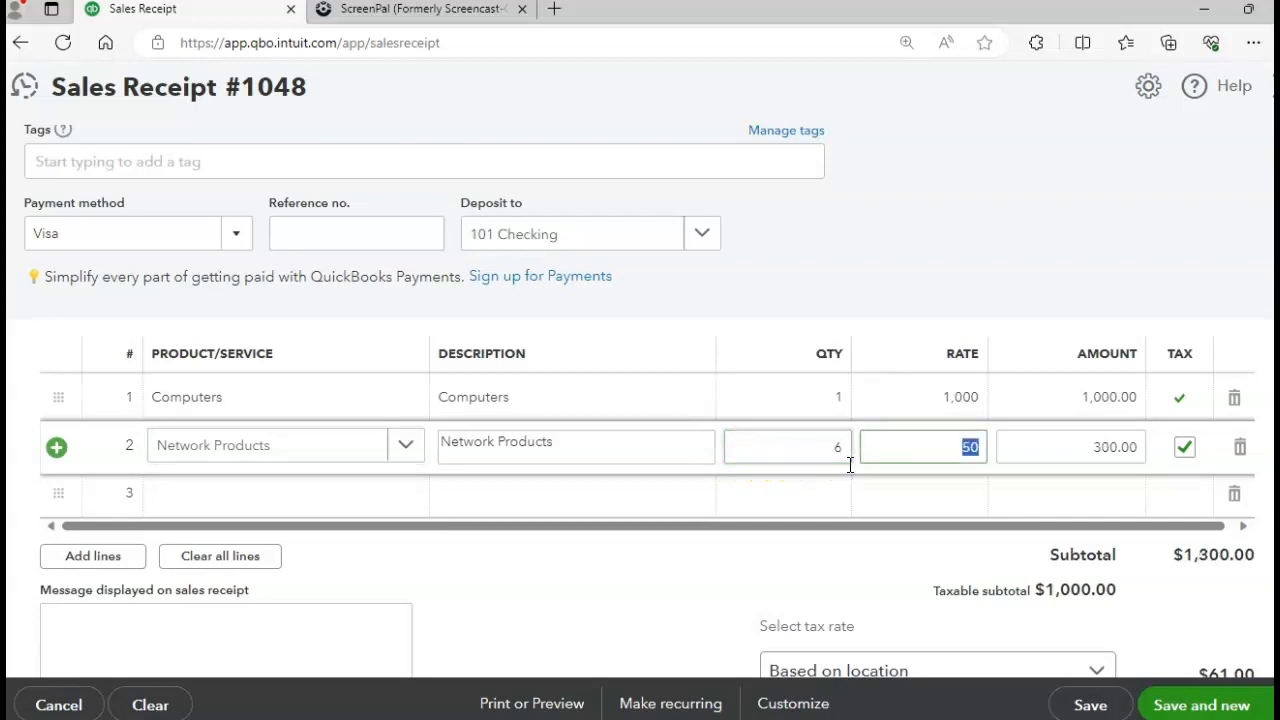
Review the totals of the Visa sales receipt, then save and close it
left_click(1138, 569)
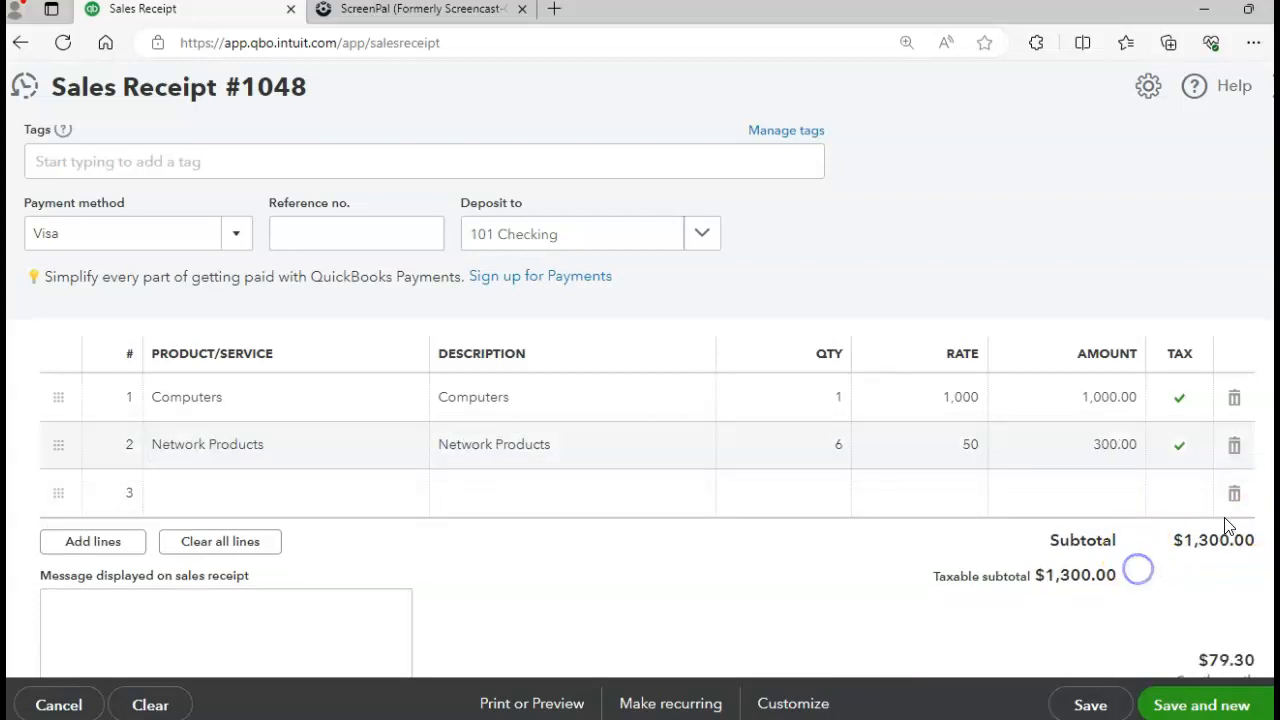
scroll(640, 400, "down", 5)
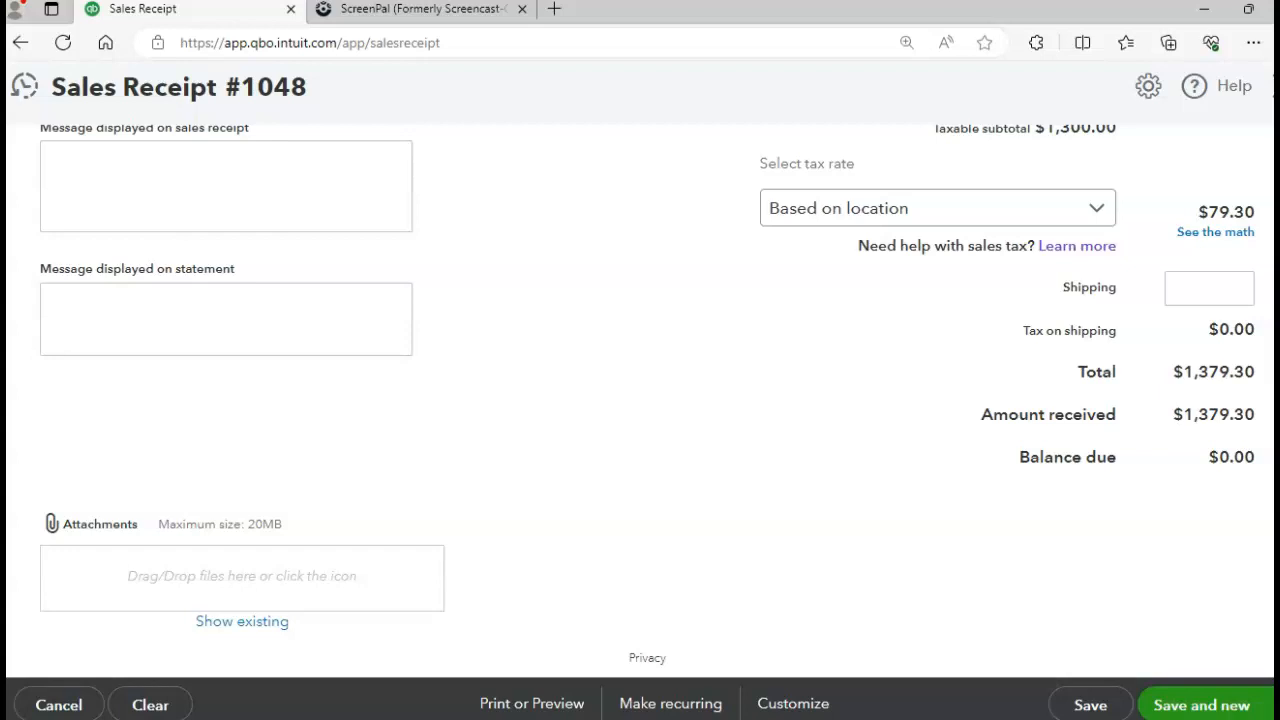
left_click(1268, 705)
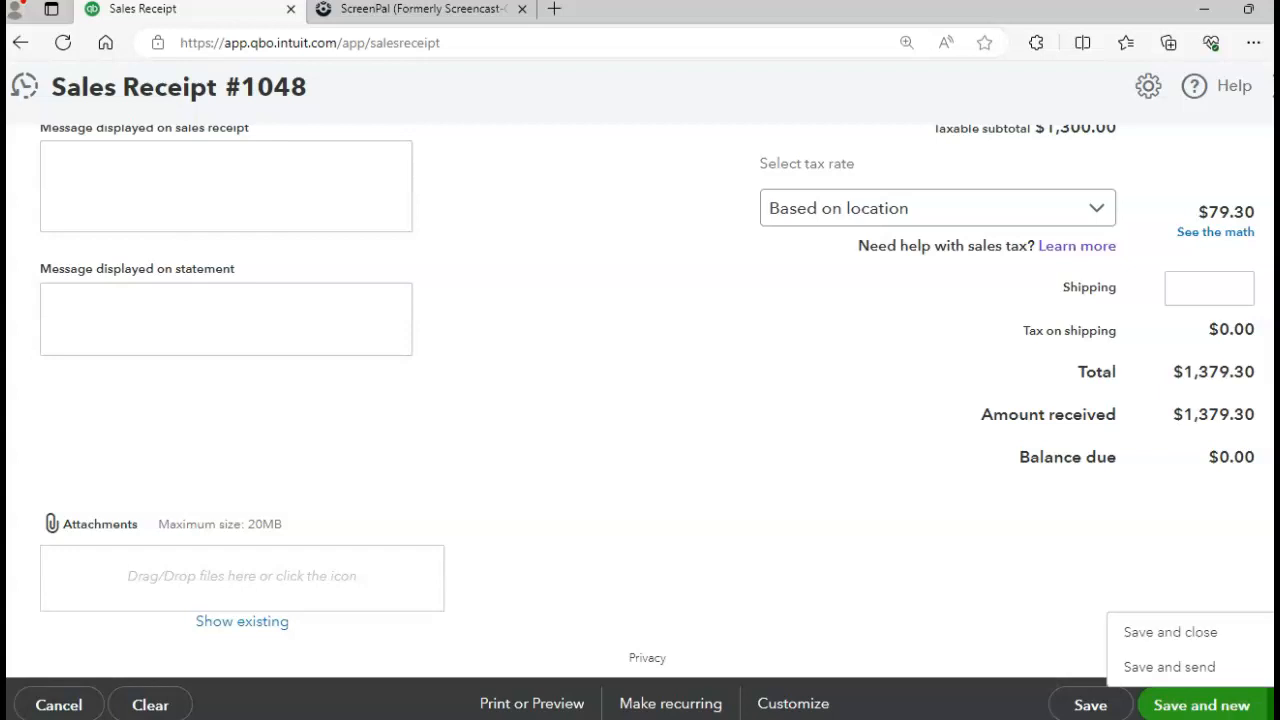
left_click(1160, 640)
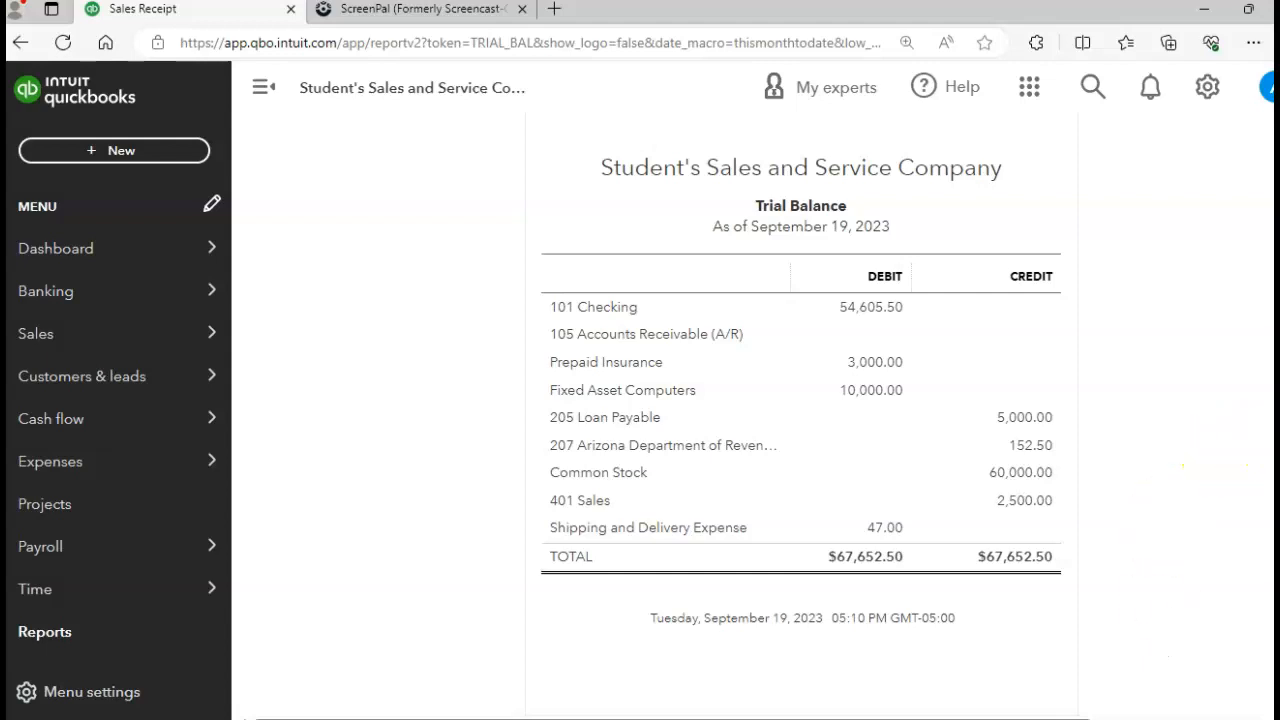
Open the chart of accounts from the trial balance report to view the current account balances
scroll(800, 420, "up", 3)
left_click(1218, 86)
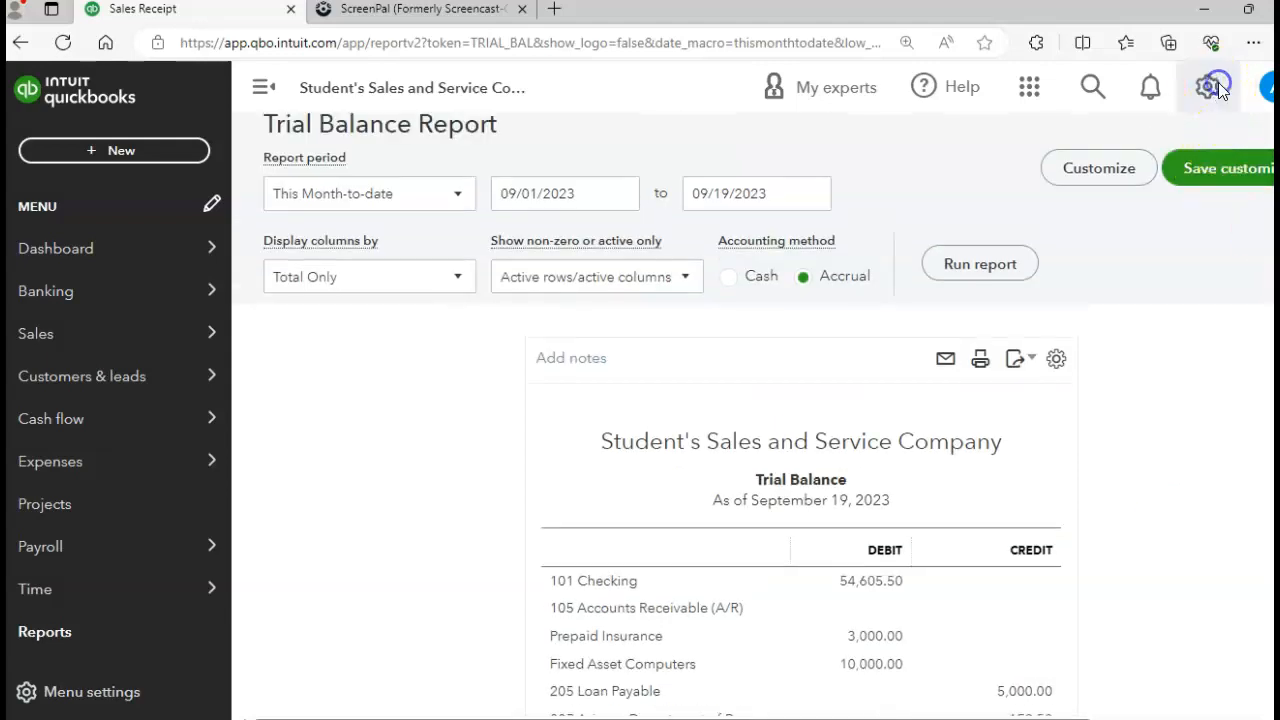
left_click(557, 327)
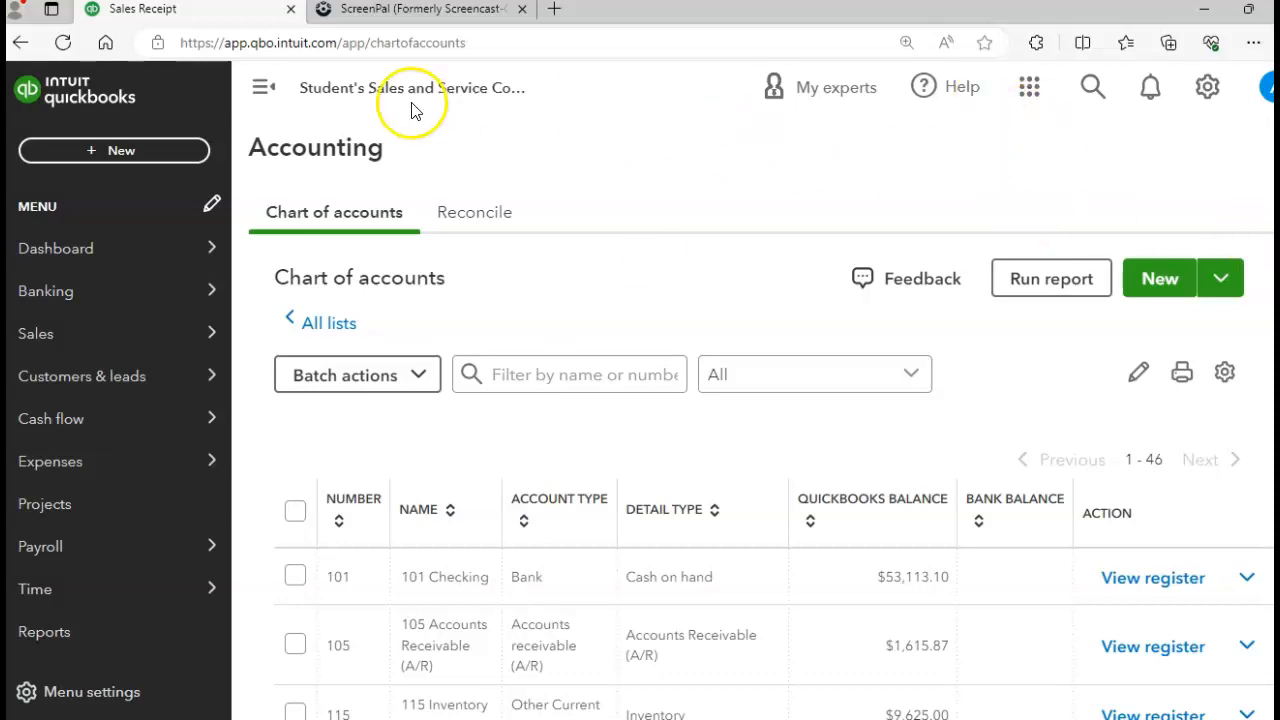
Go to the expense transactions and start a new check
mouse_move(143, 283)
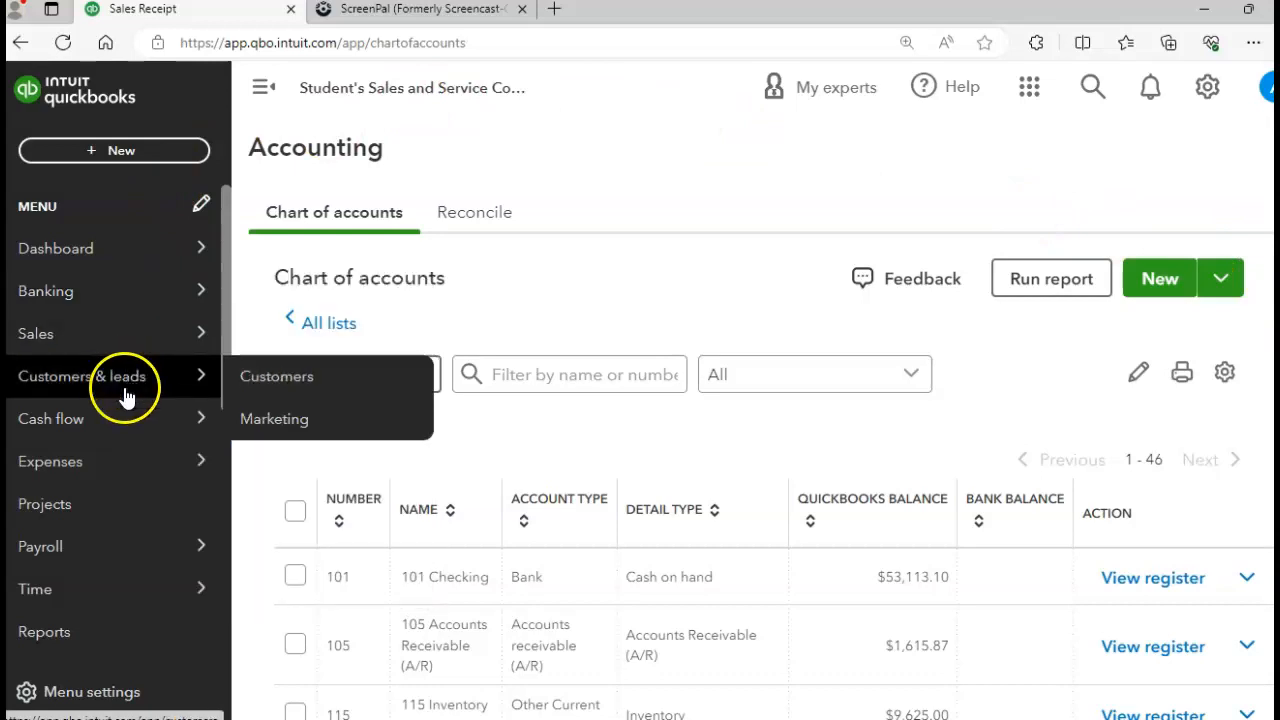
mouse_move(118, 473)
left_click(278, 469)
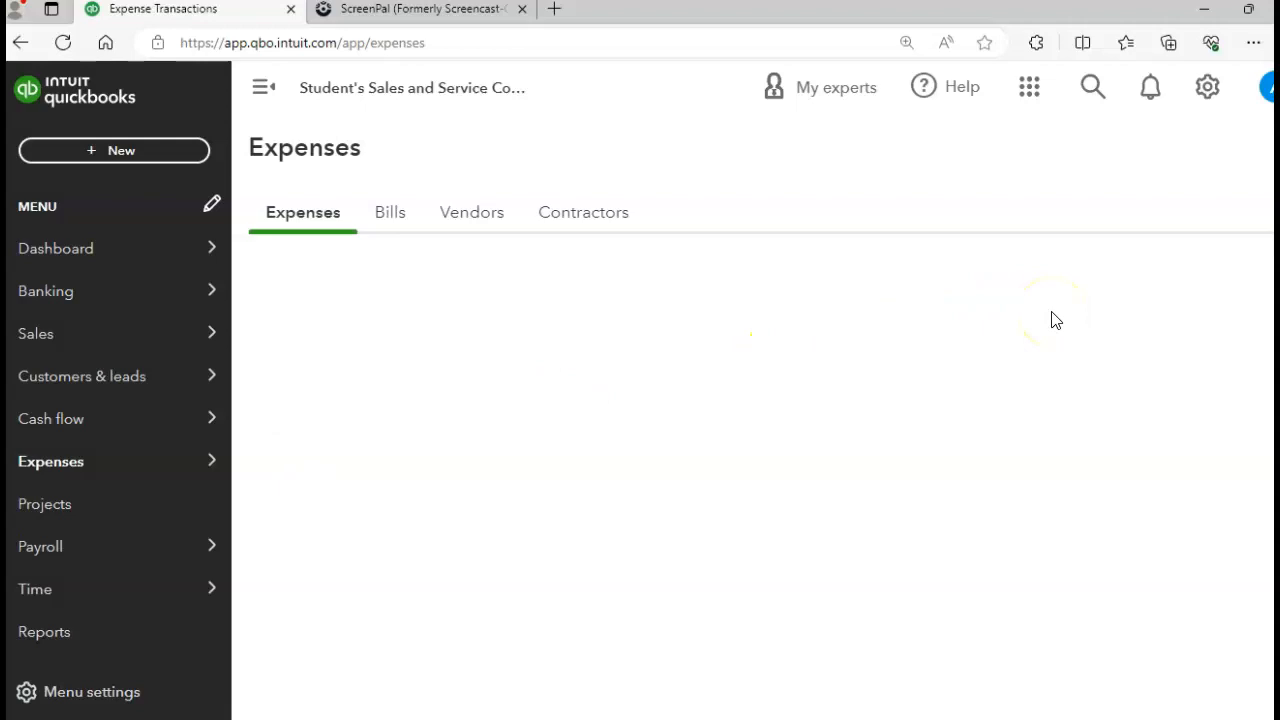
left_click(1236, 288)
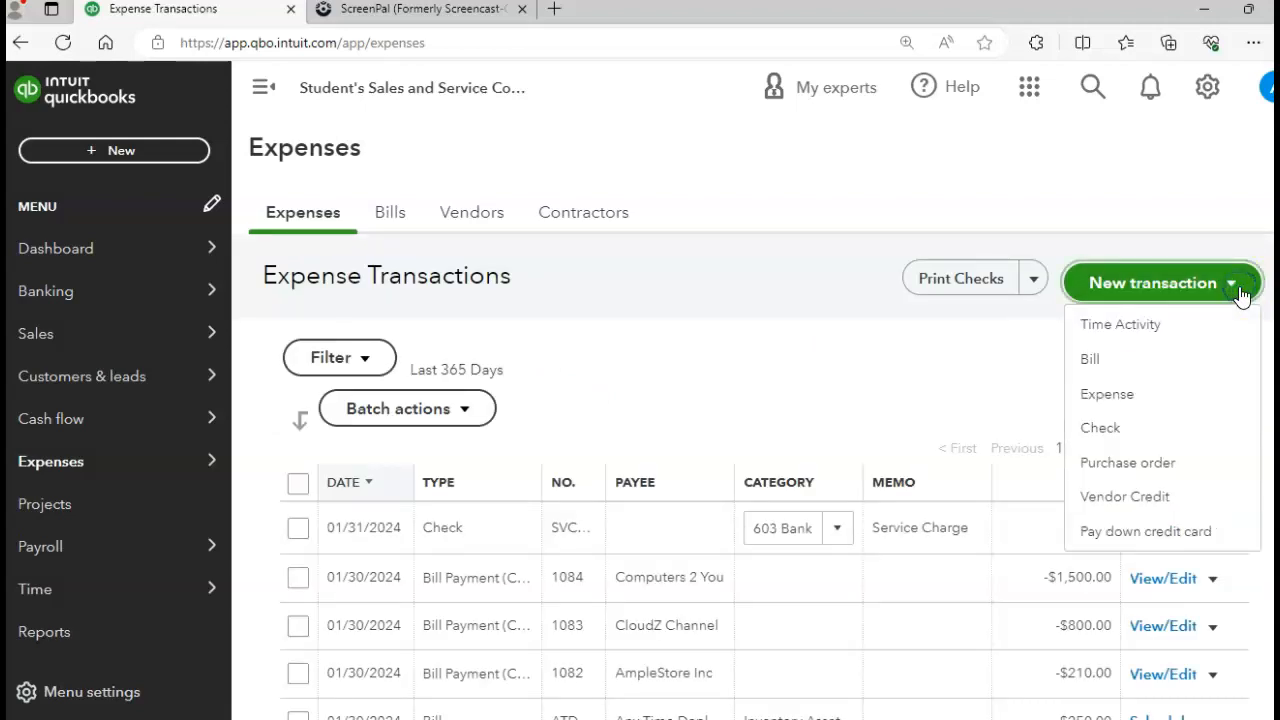
left_click(1117, 429)
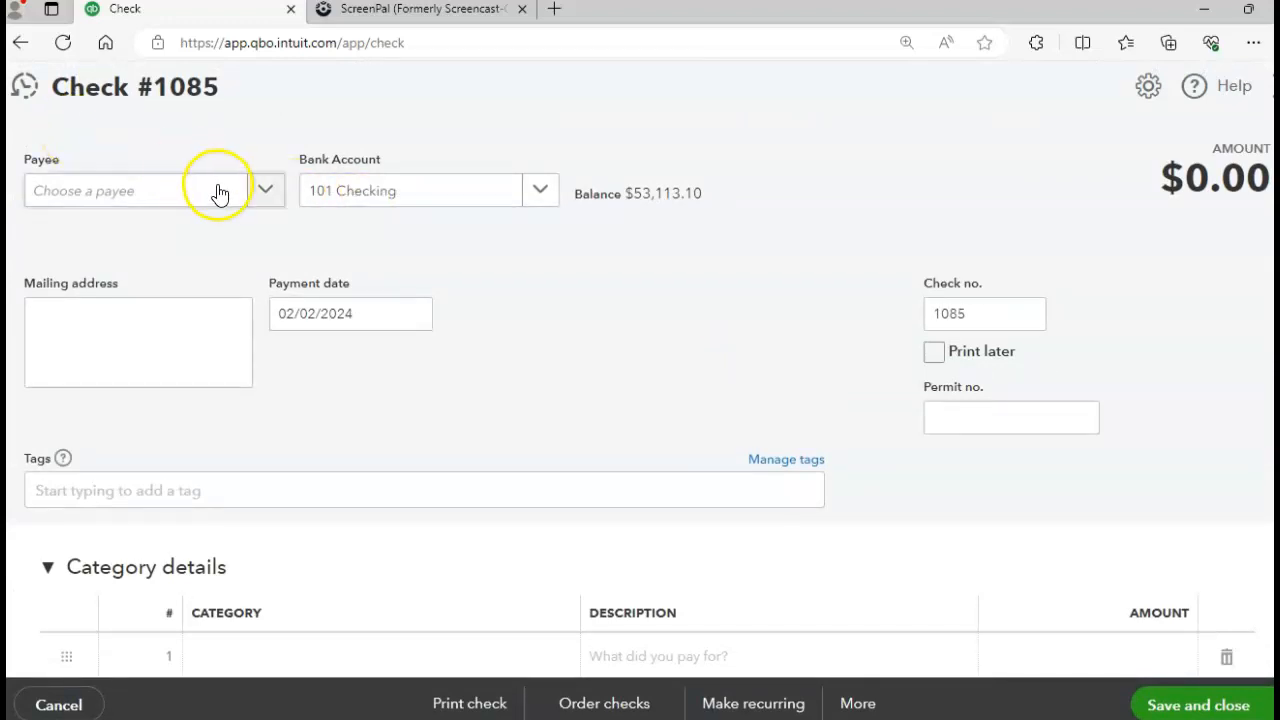
Find the vendor Office Suppliers by entering "off" and set it as the payee of the new check
left_click(254, 197)
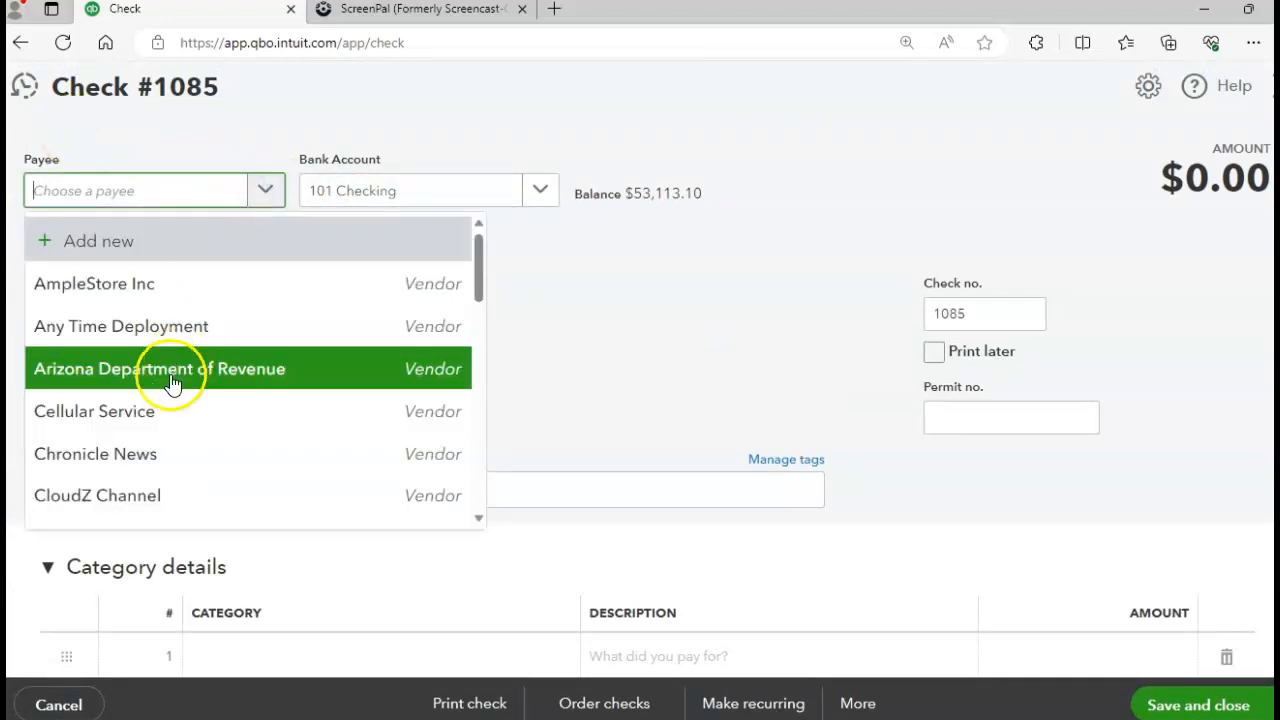
type("off")
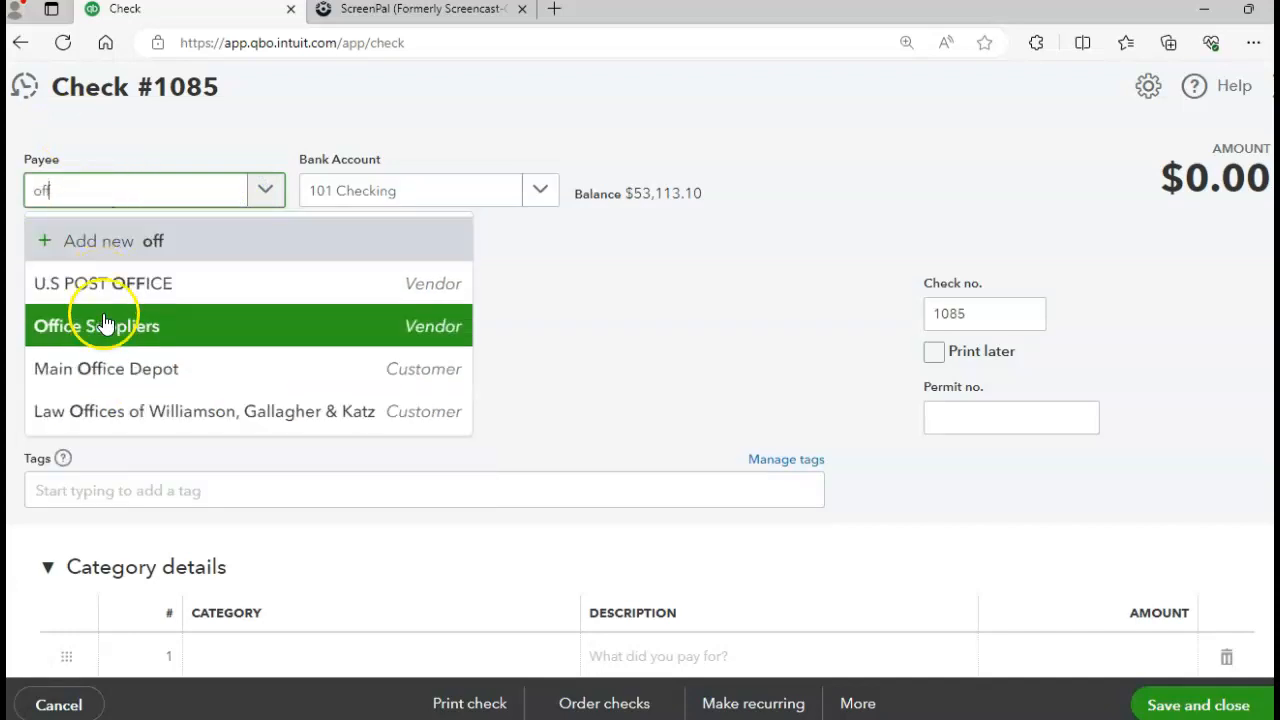
left_click(104, 327)
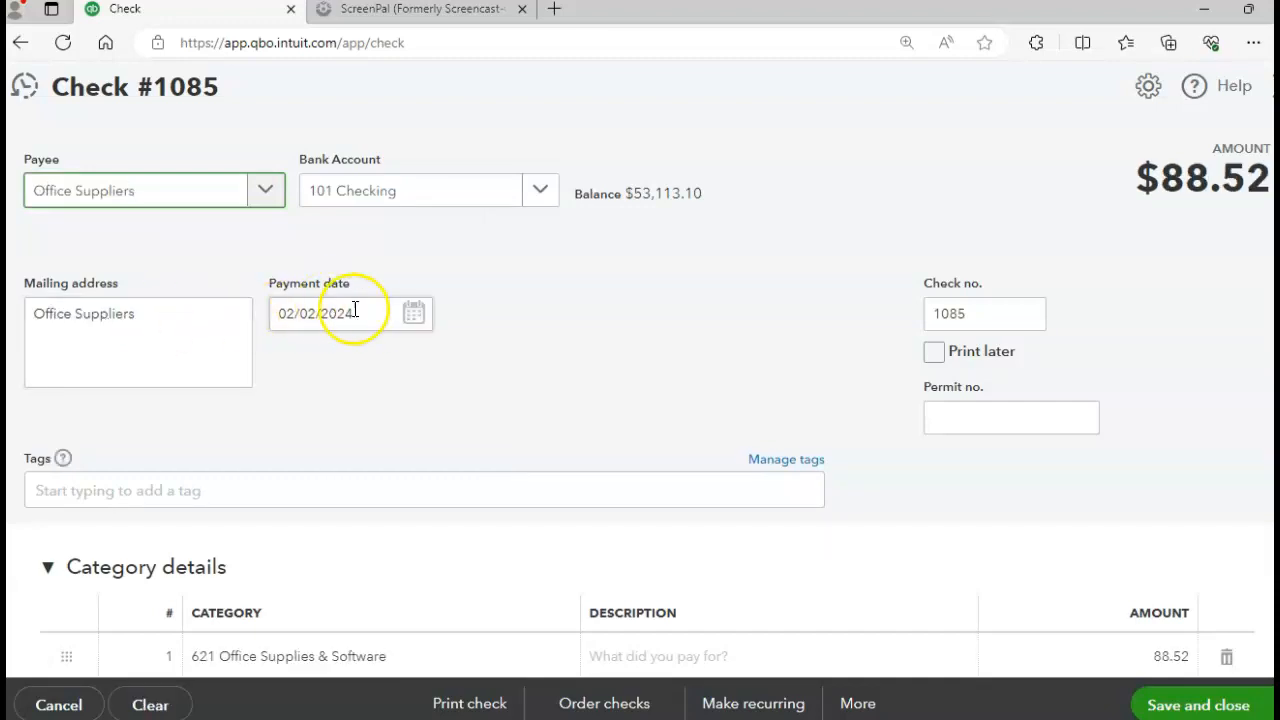
Set the Office Suppliers check's payment date to 02/05/2024 and its Office Supplies & Software amount to 91.20
left_click(415, 316)
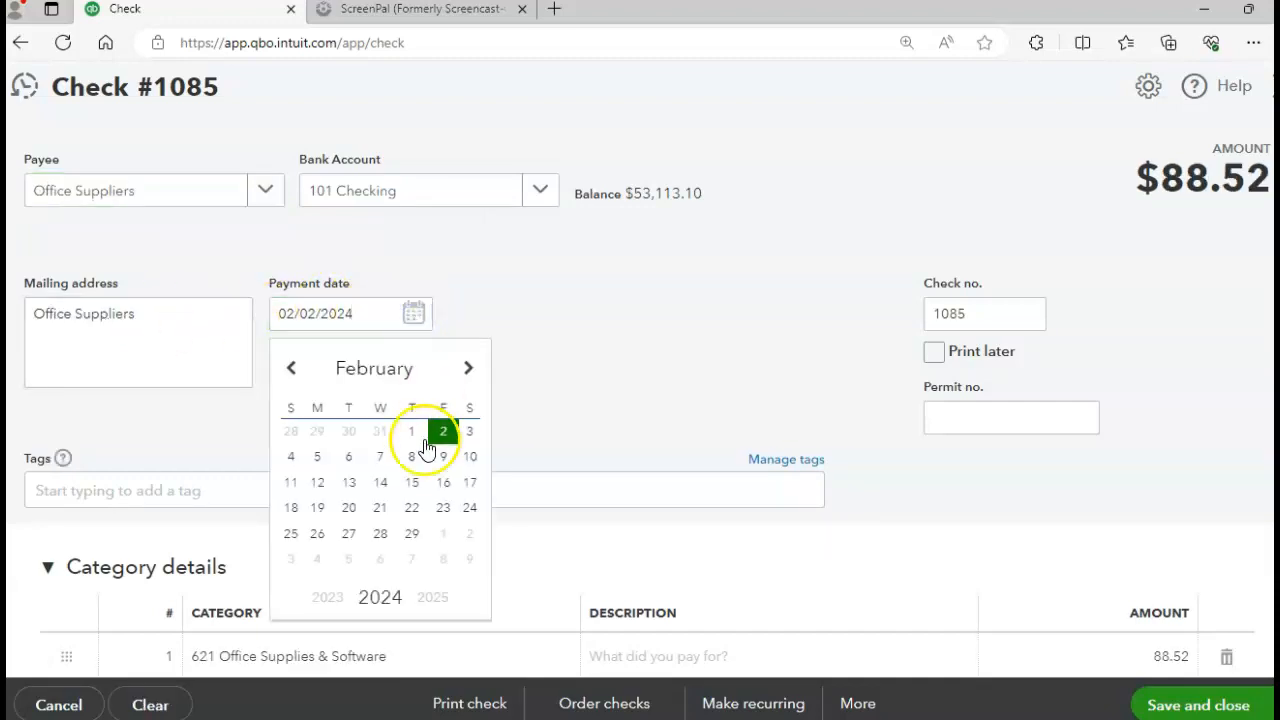
left_click(317, 458)
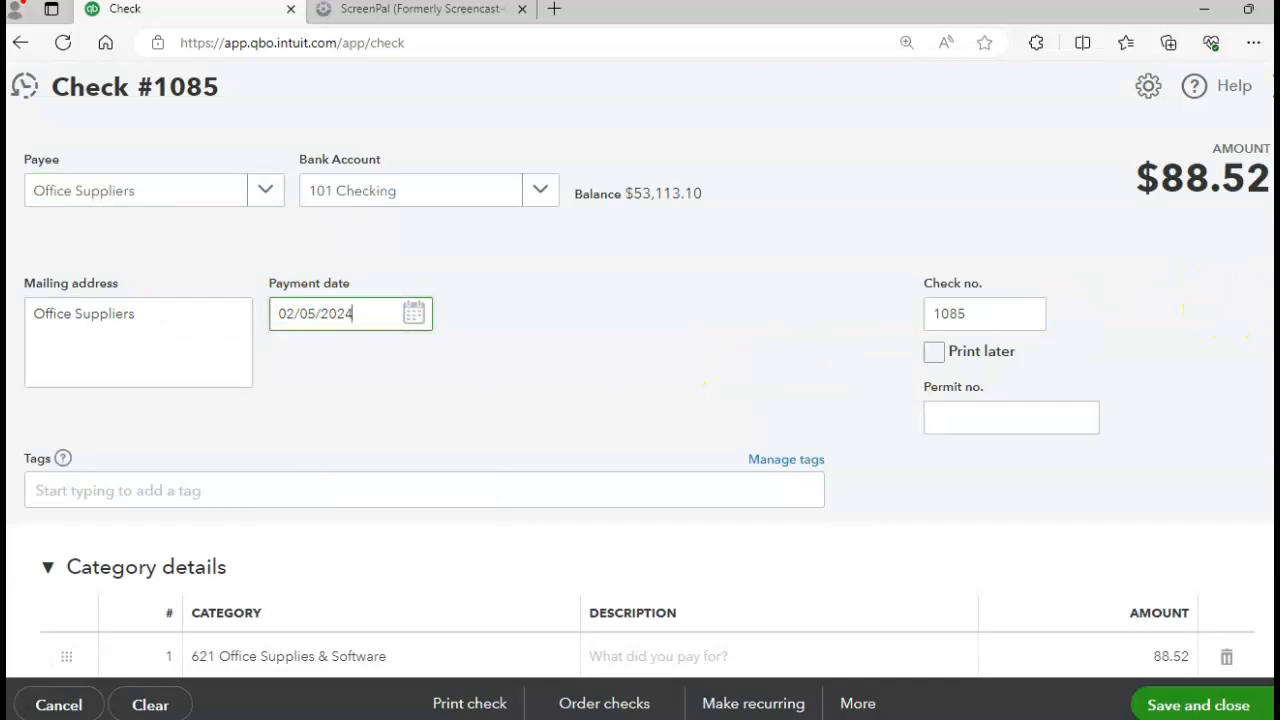
scroll(640, 394, "down", 2)
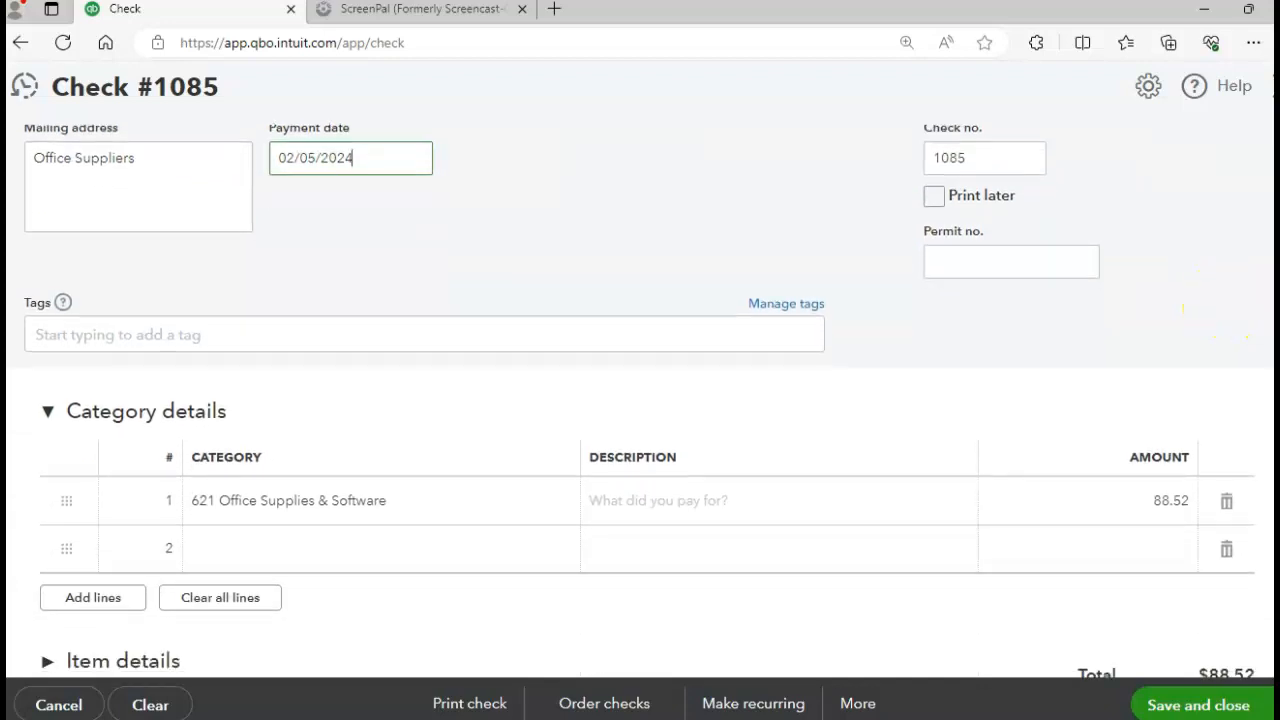
scroll(640, 400, "down", 1)
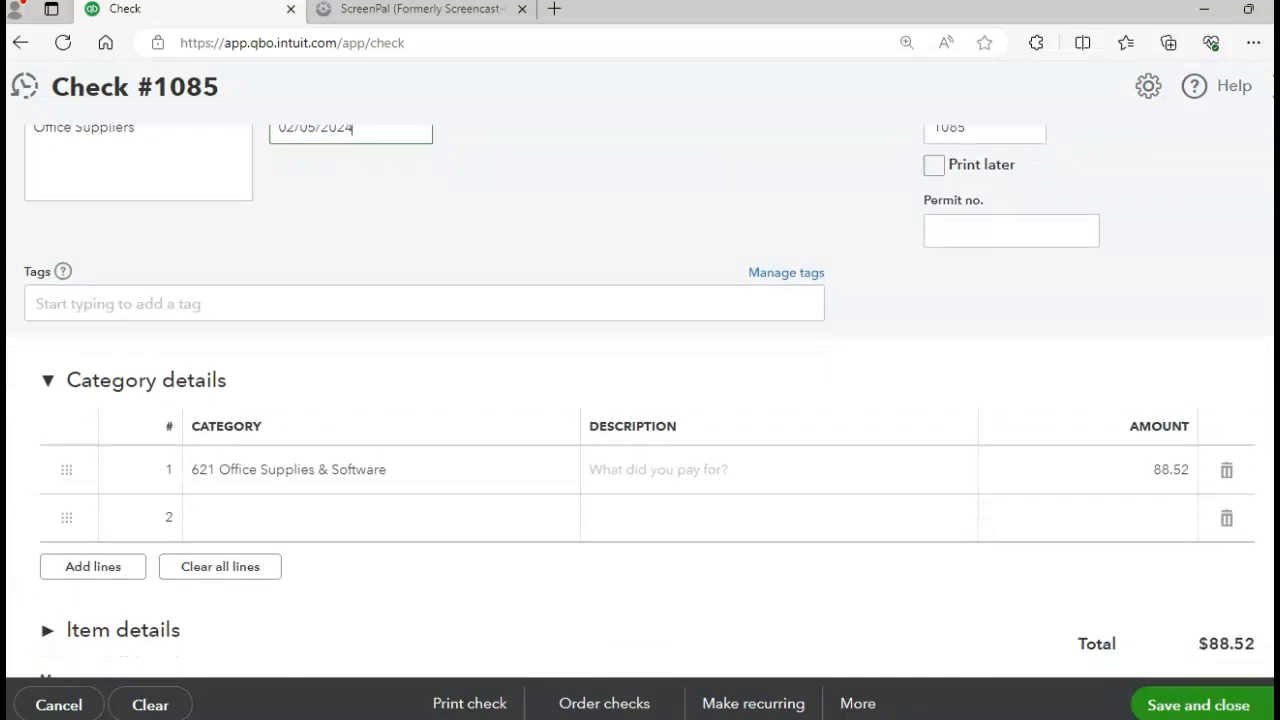
left_click(1165, 450)
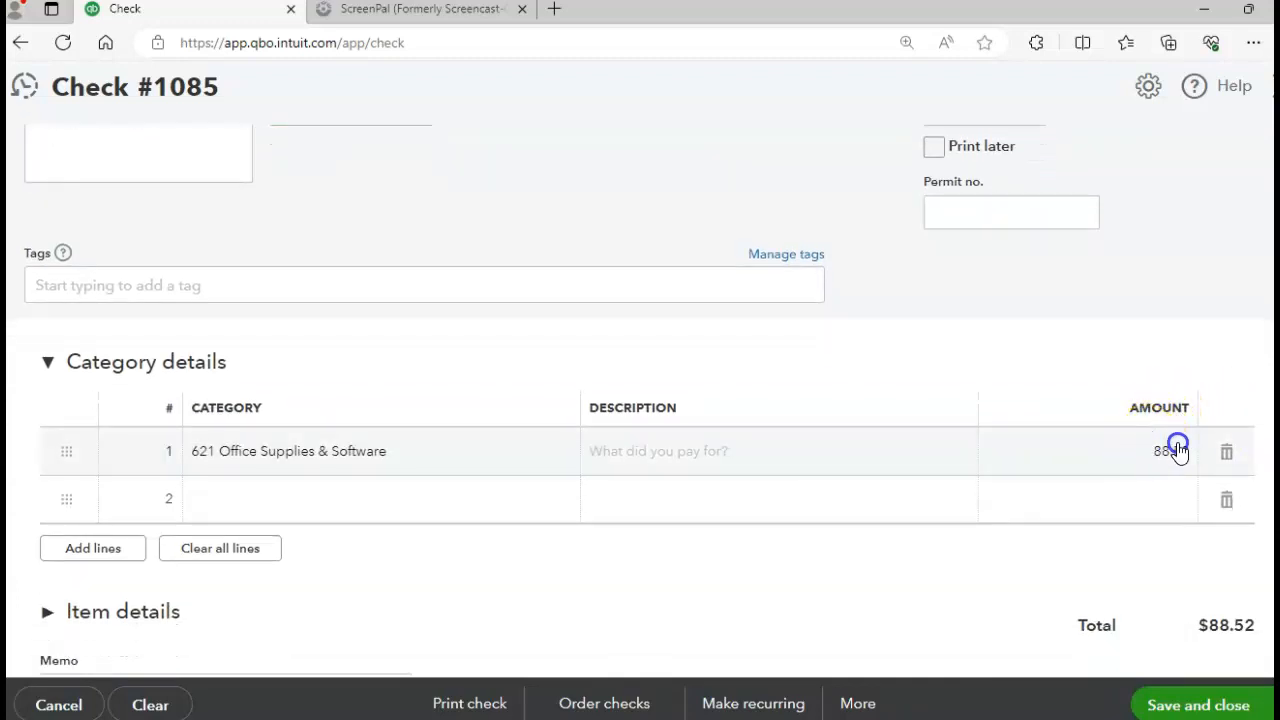
type("91.20")
key("Tab")
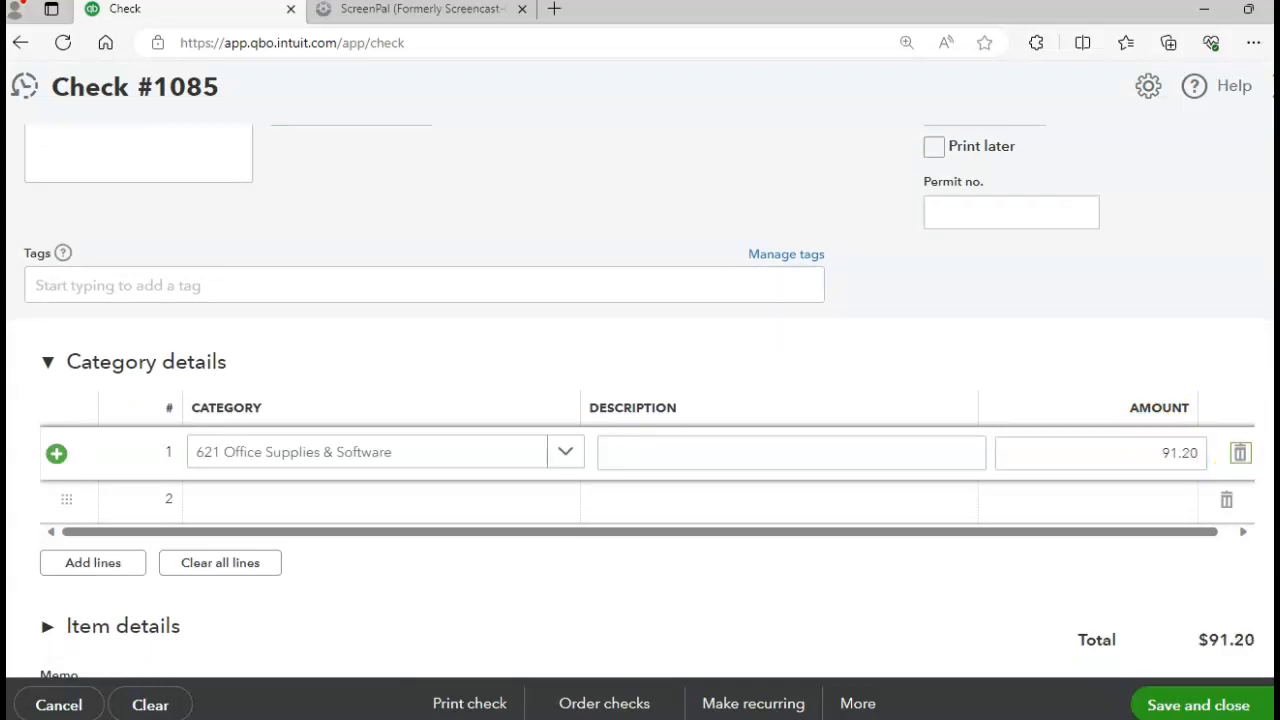
Save the Office Suppliers check and start a new check
scroll(640, 400, "down", 1)
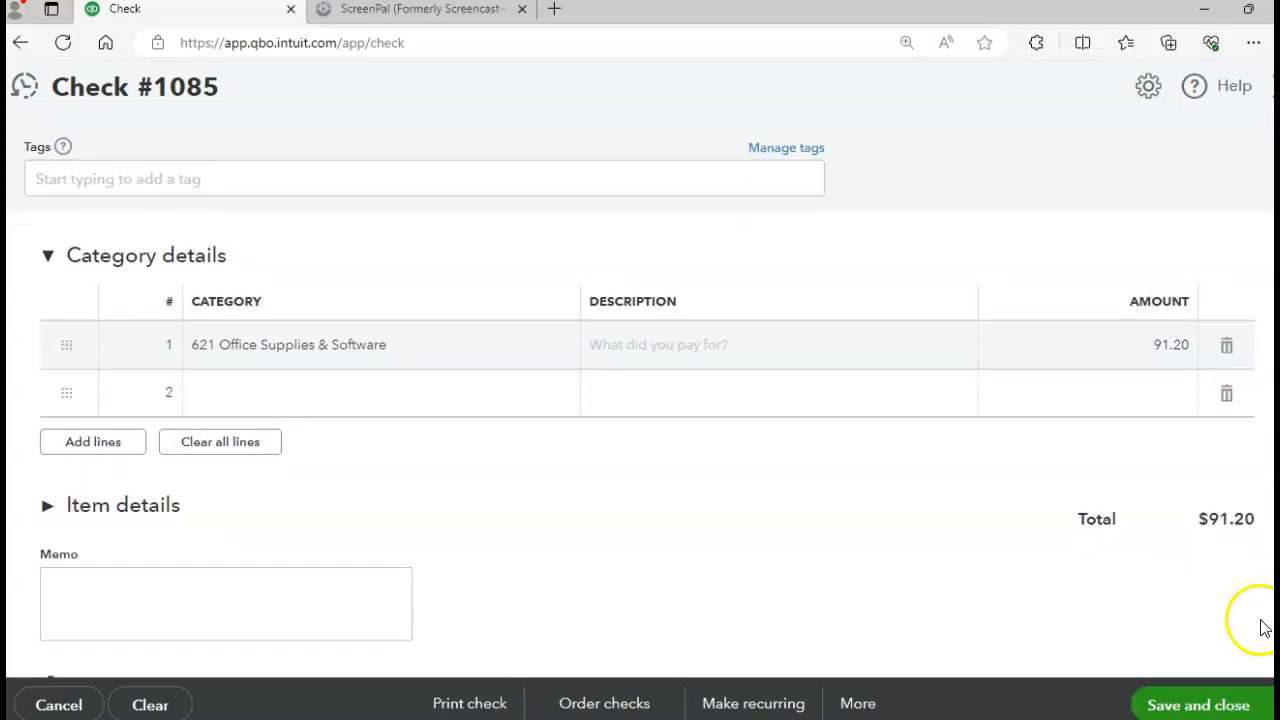
left_click(1268, 704)
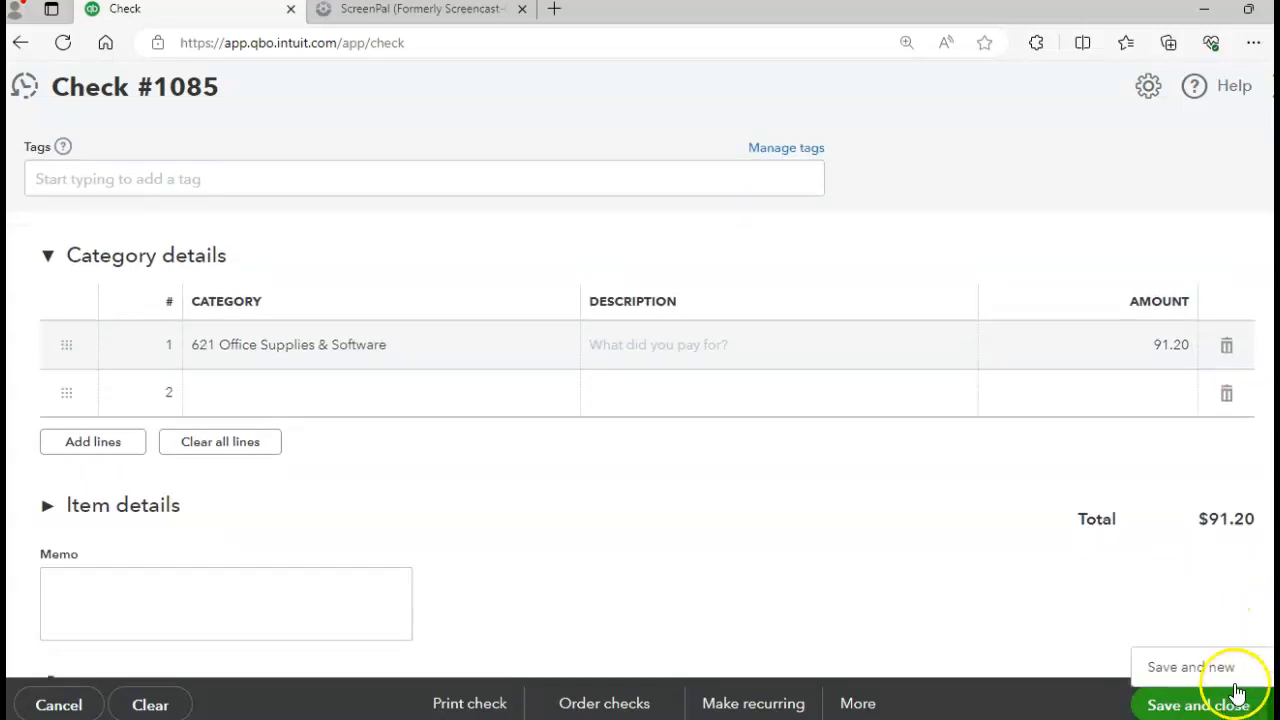
left_click(1200, 667)
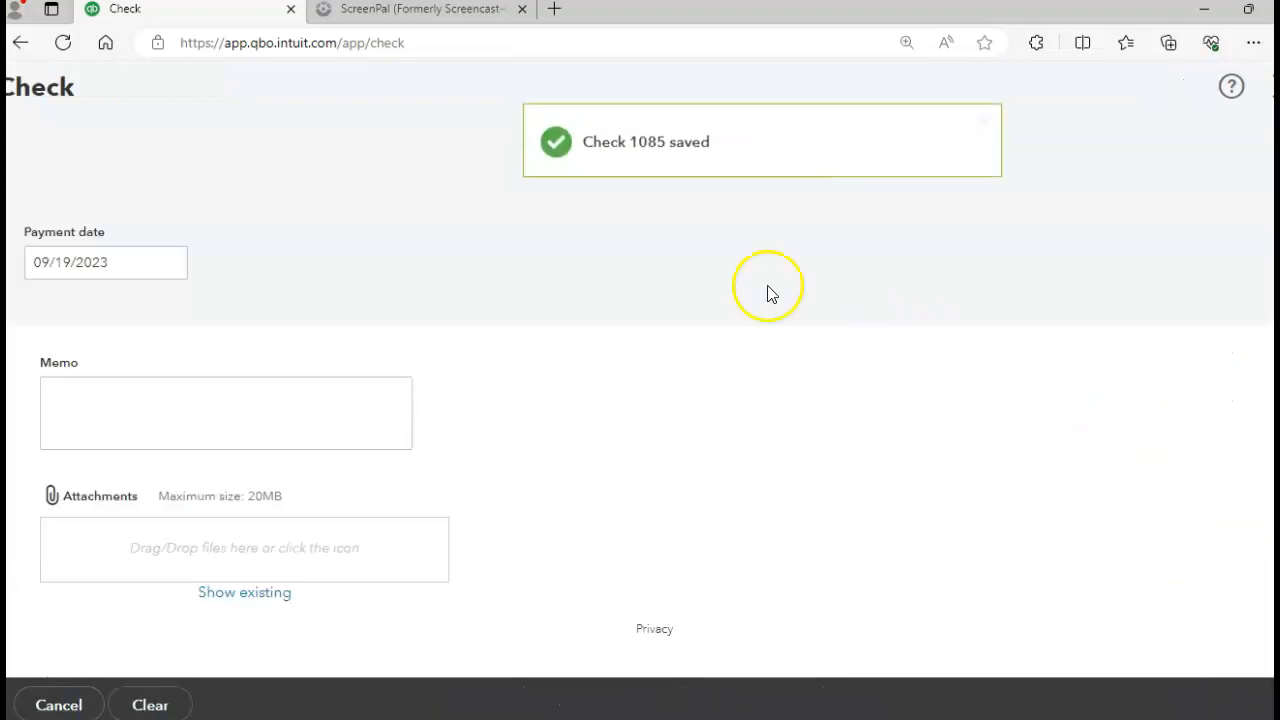
Make the check payable to Moss Advertising with an Advertising & Marketing amount of 150.00, then save it and start another
type("moss")
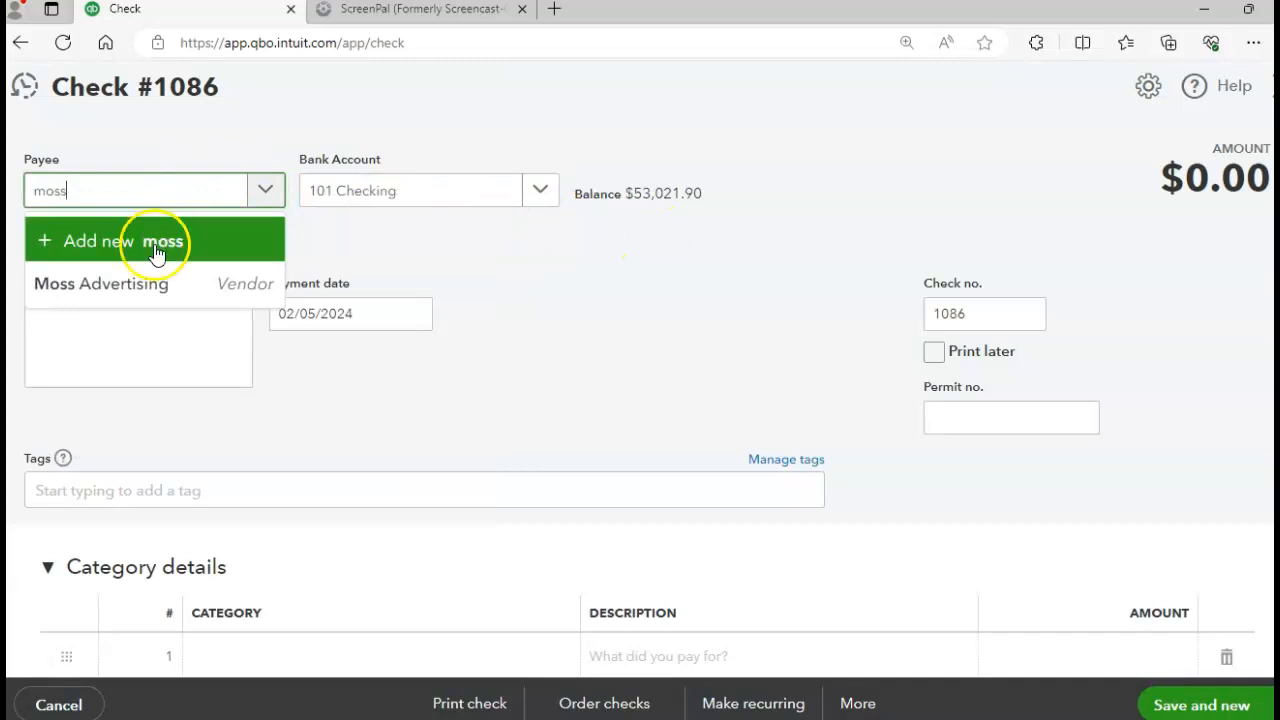
left_click(143, 284)
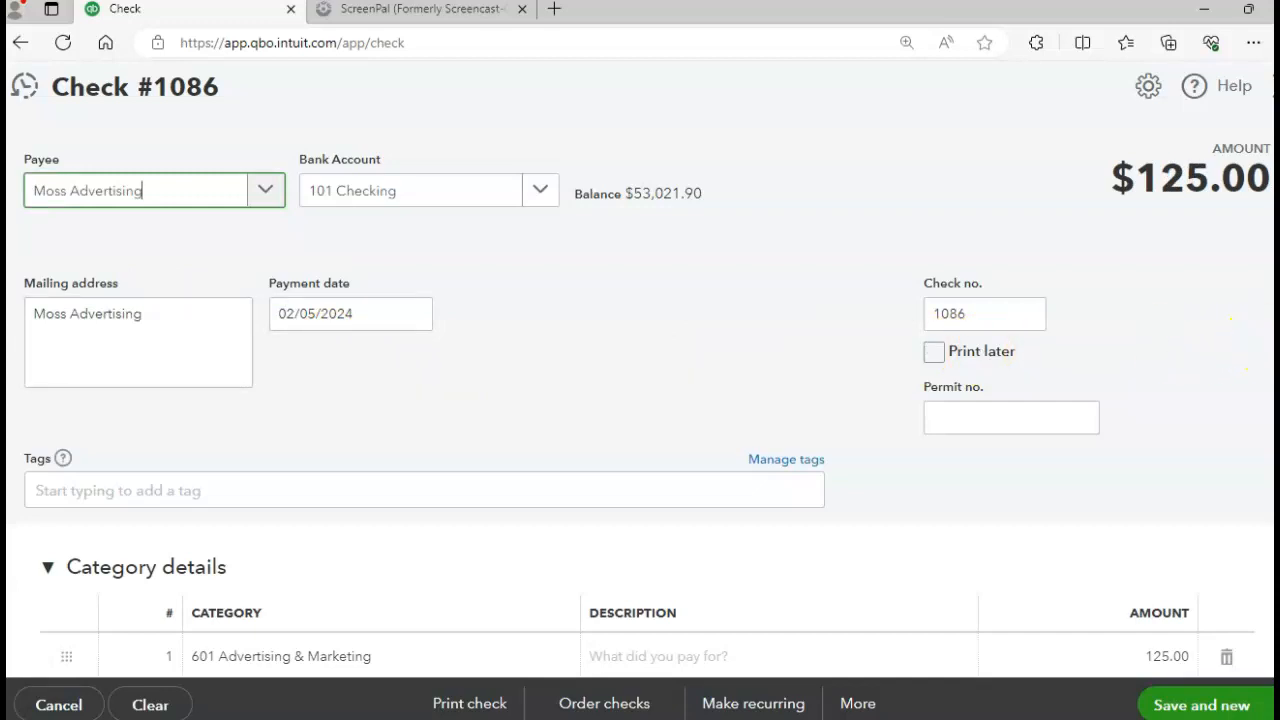
scroll(1250, 400, "down", 2)
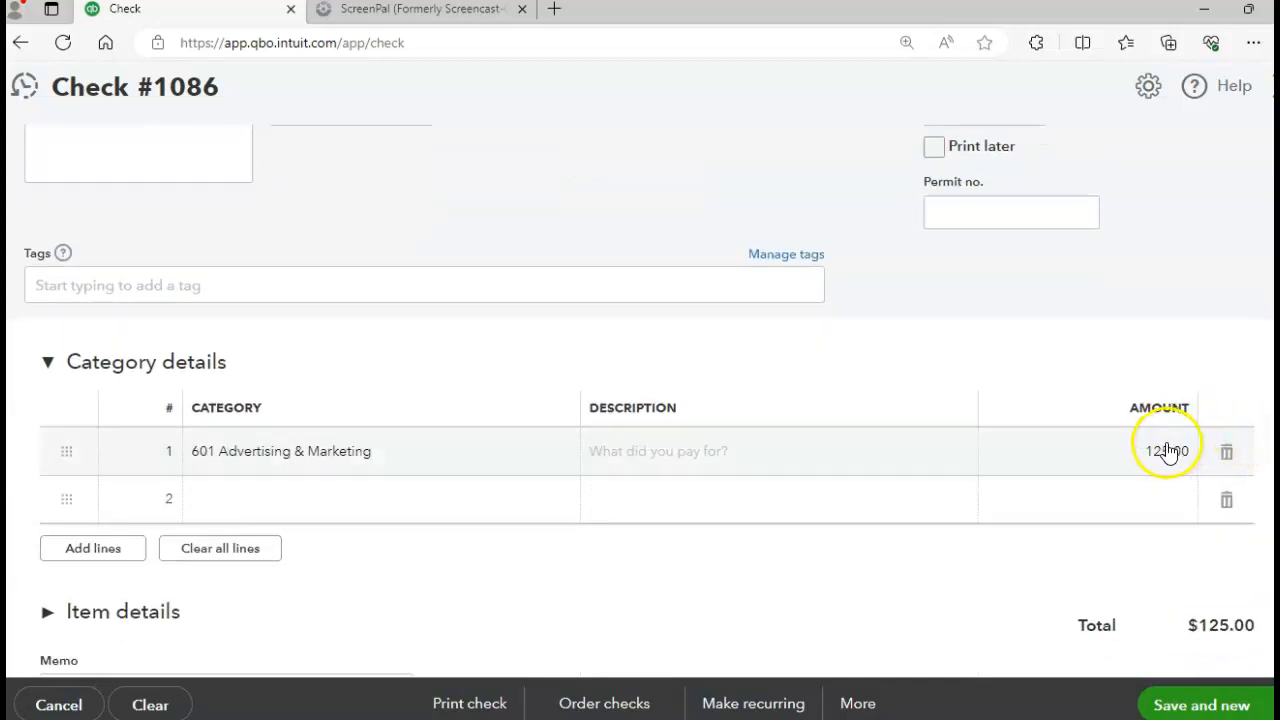
left_click(1168, 448)
type("150.00")
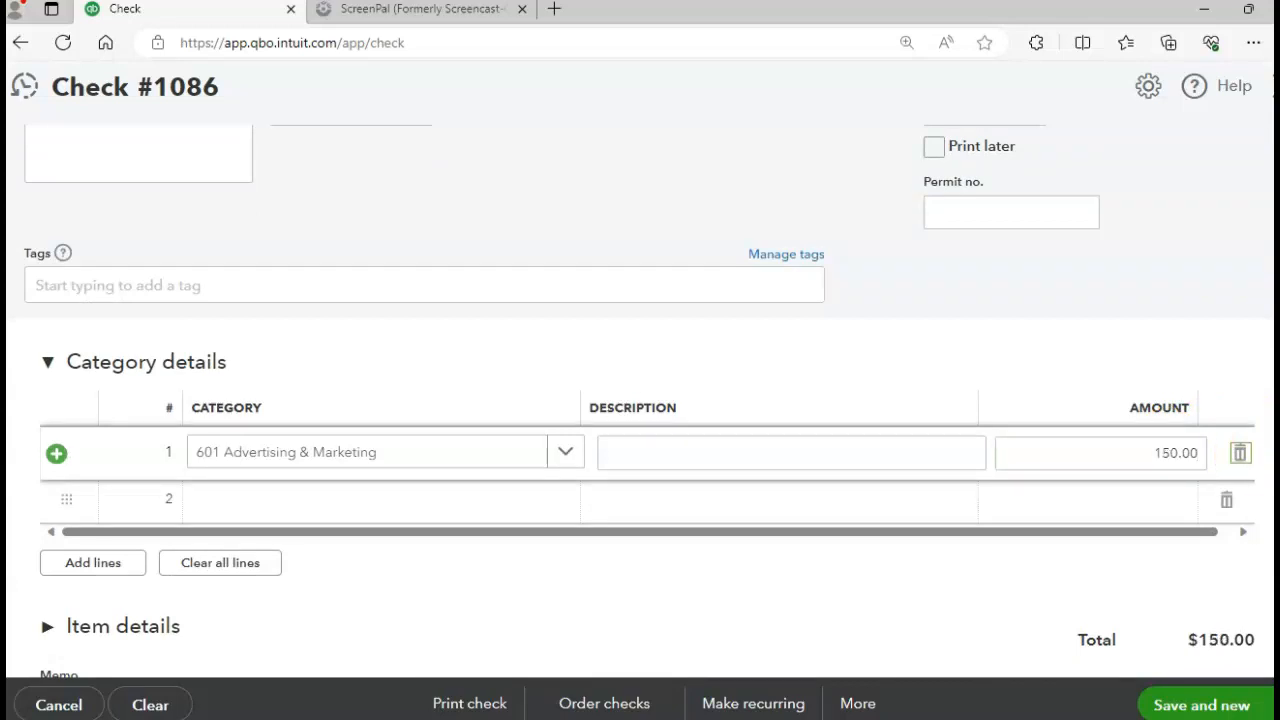
left_click_drag(1277, 450, 1277, 540)
left_click(1188, 706)
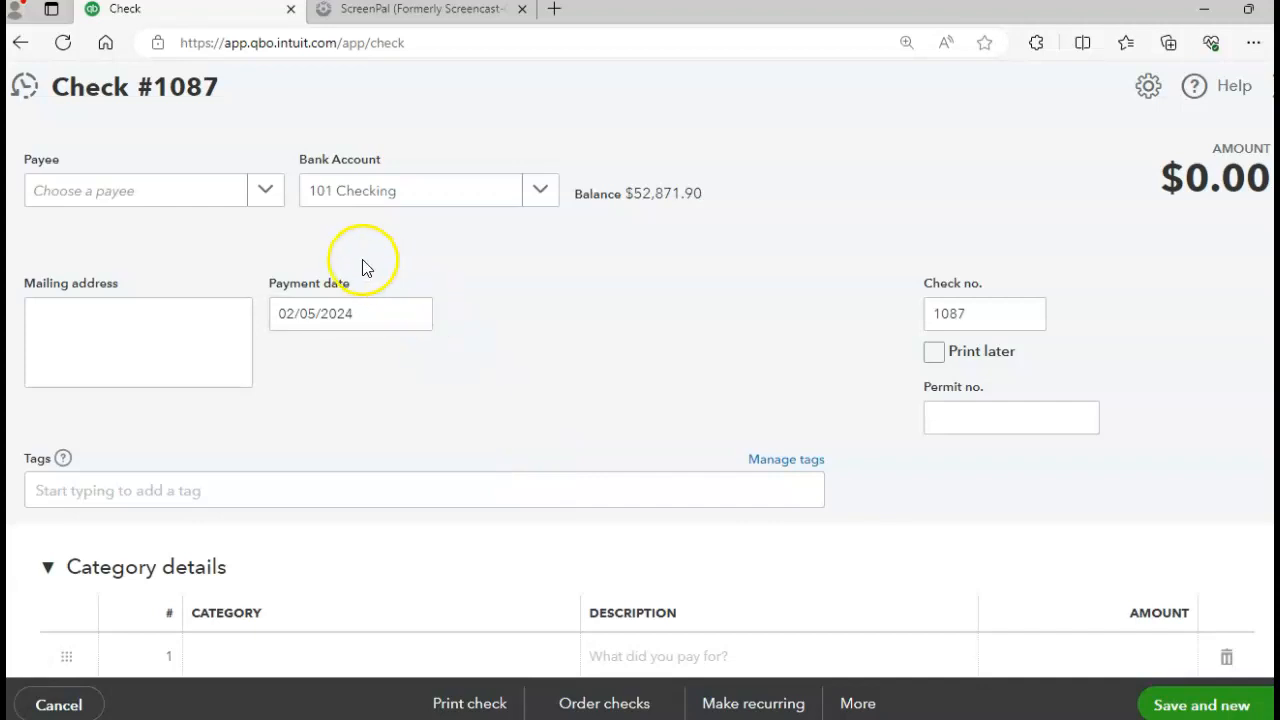
Find the vendor Western Telephone by entering "wes", set it as payee with the prefilled details, then save and start another check
left_click(266, 195)
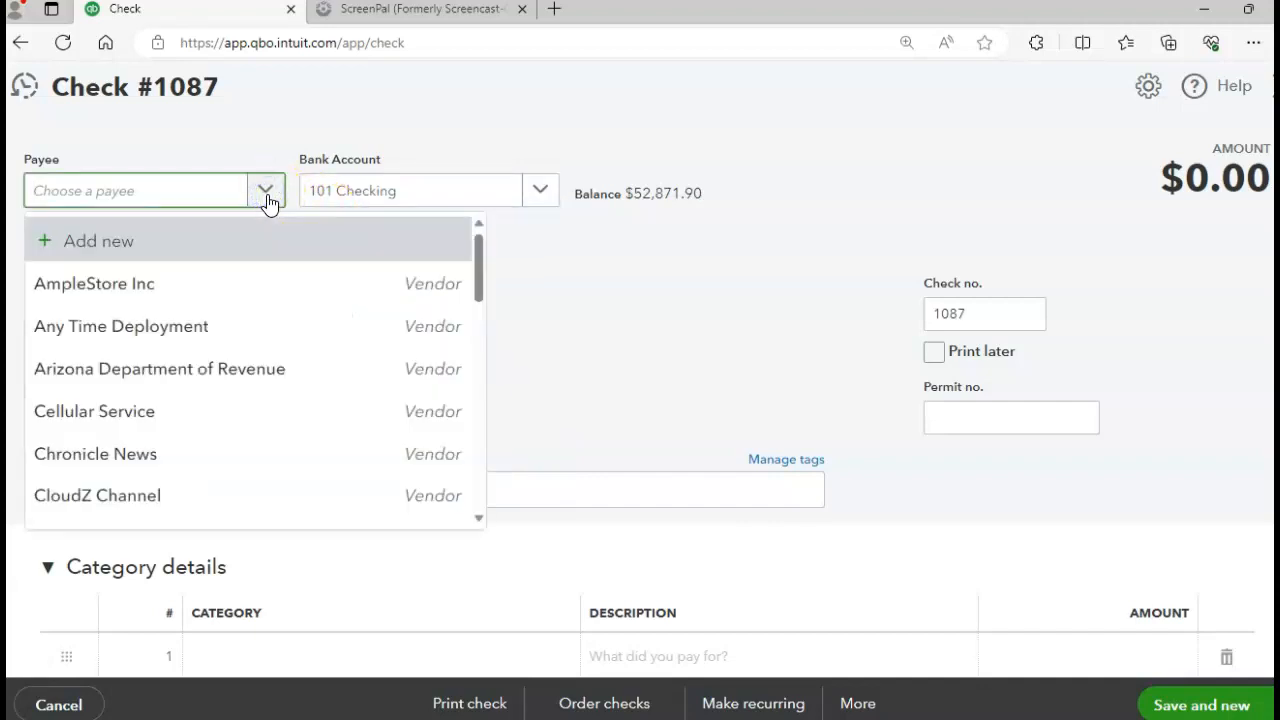
left_click(134, 193)
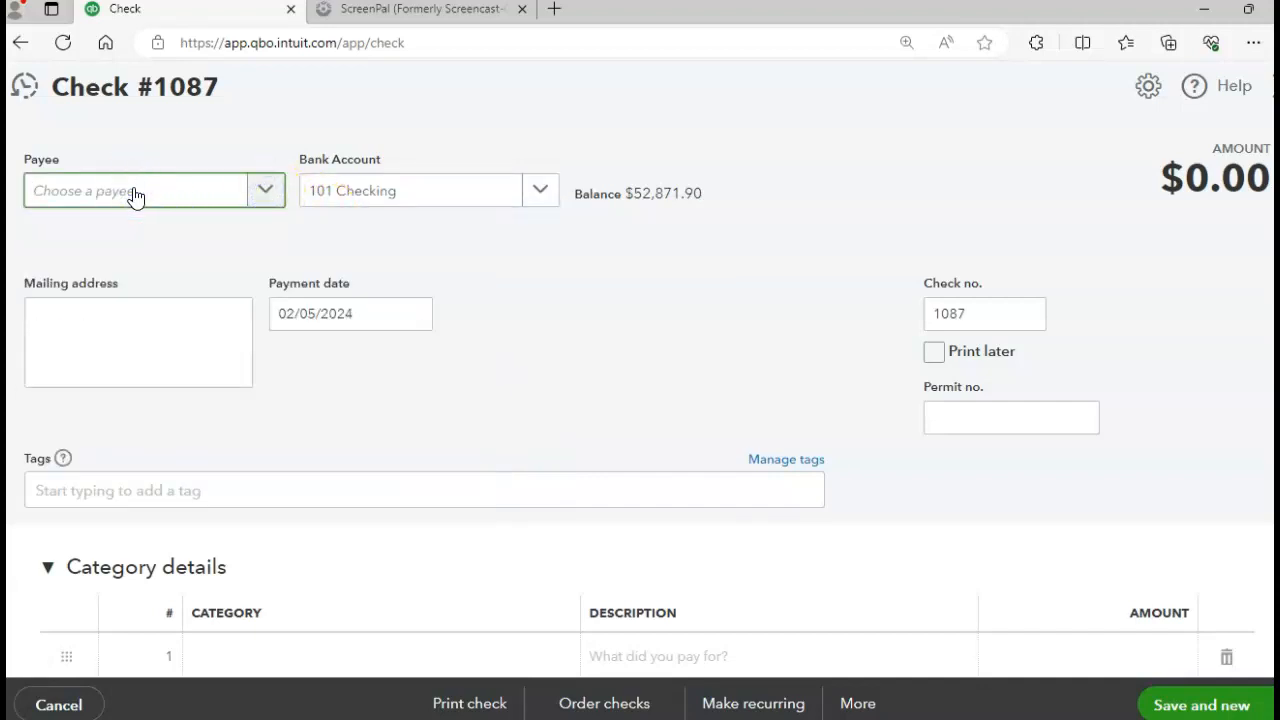
type("wes")
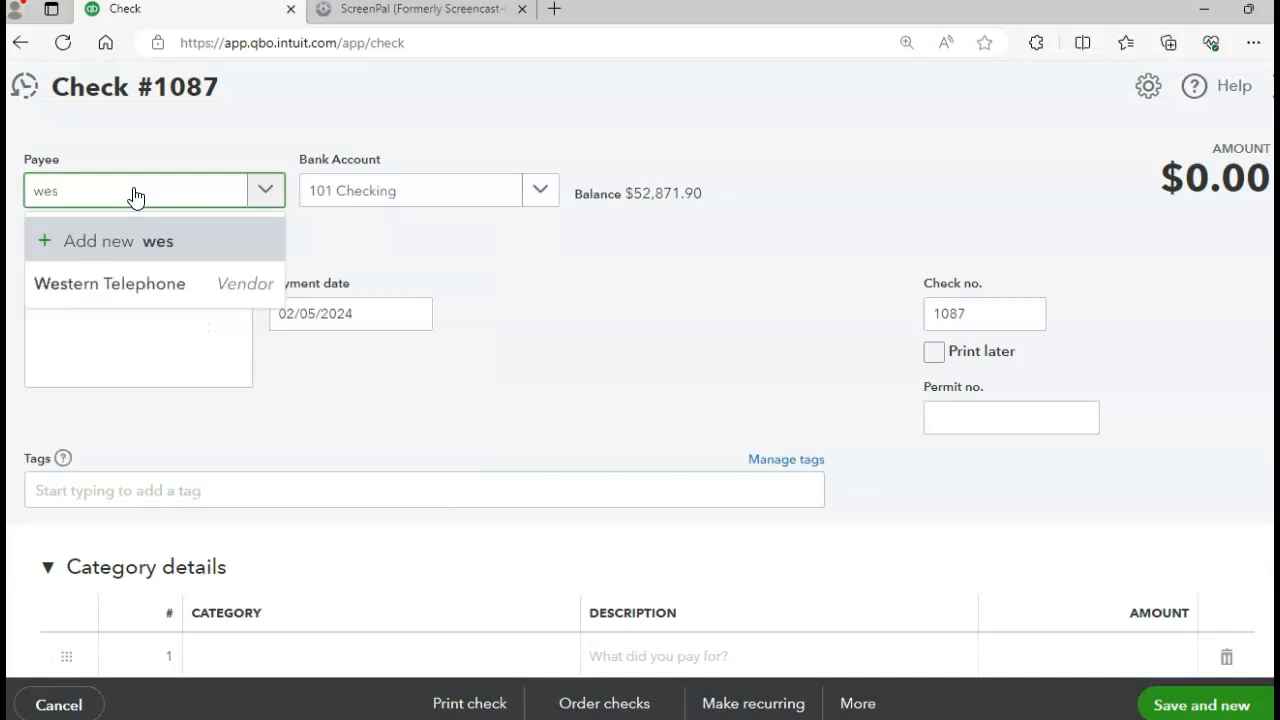
left_click(130, 283)
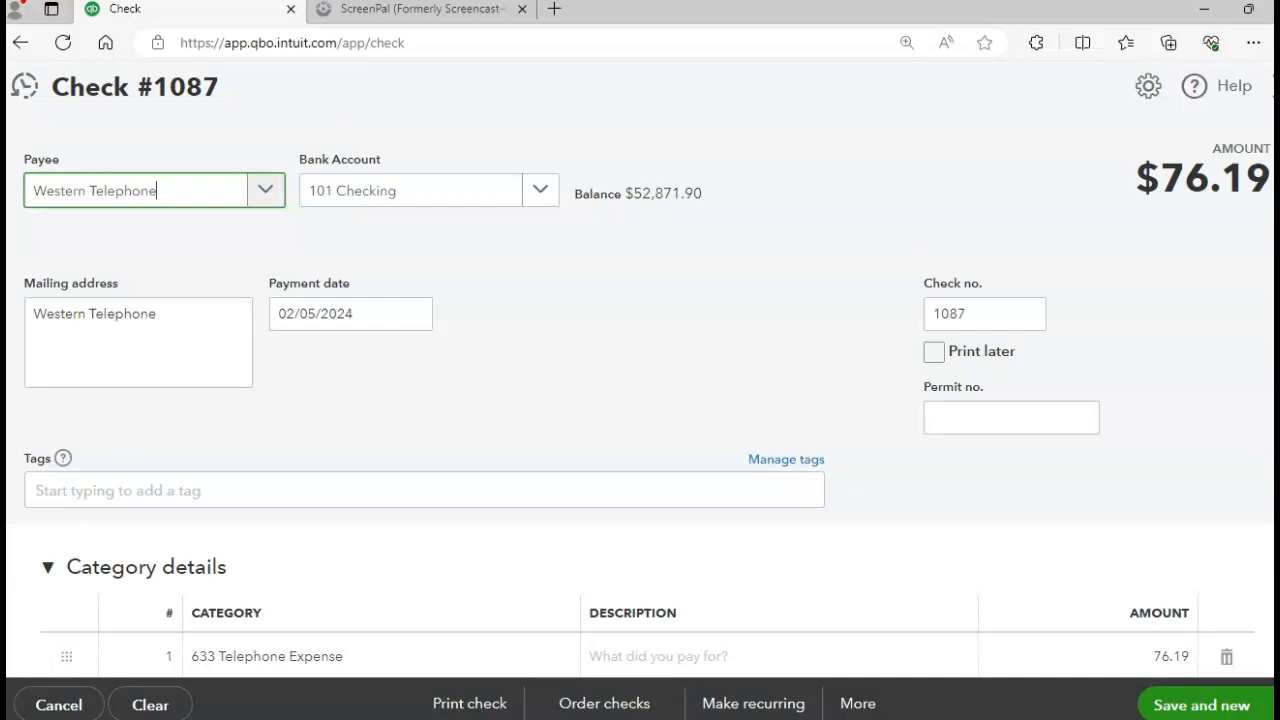
scroll(640, 400, "down", 3)
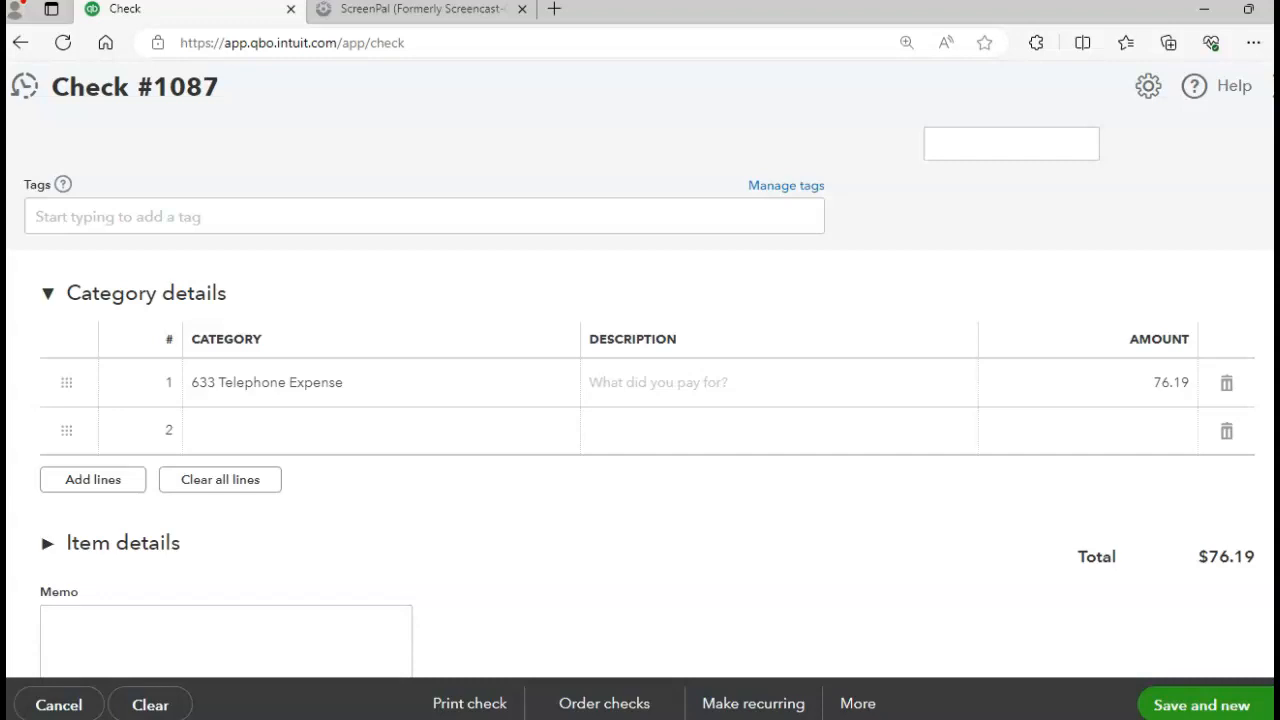
scroll(1197, 572, "up", 2)
scroll(1197, 572, "down", 3)
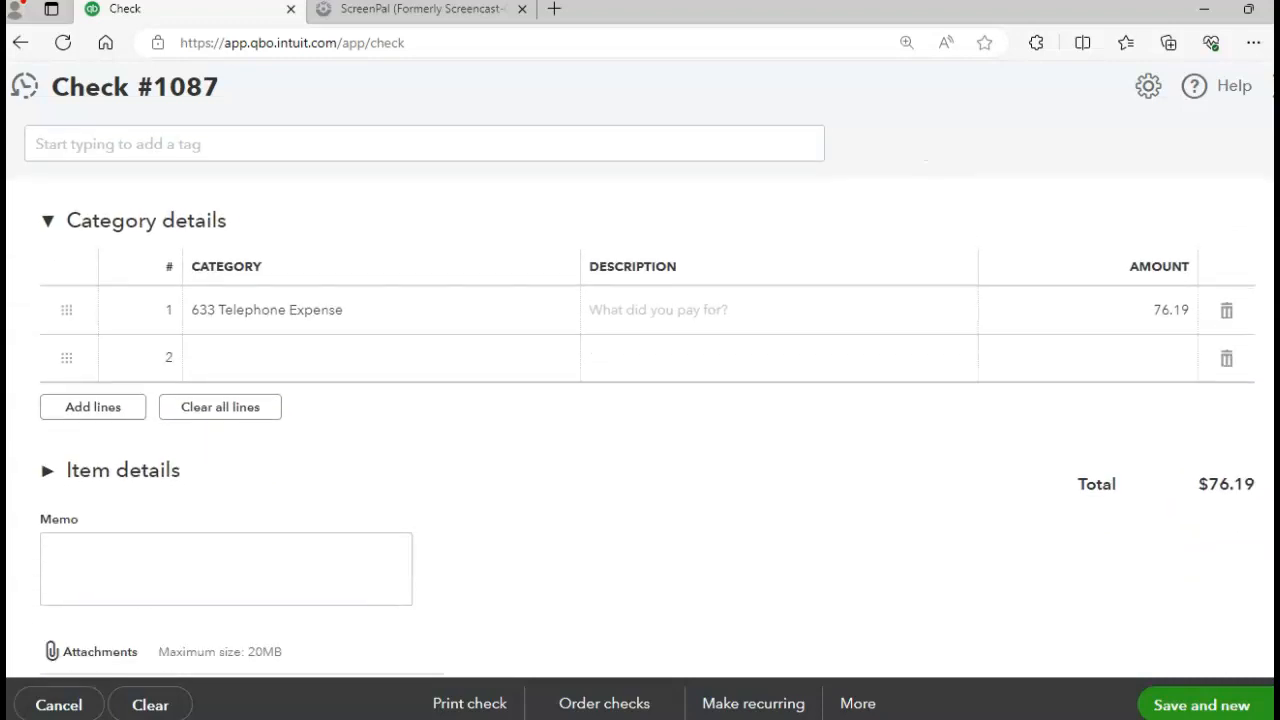
left_click(1198, 708)
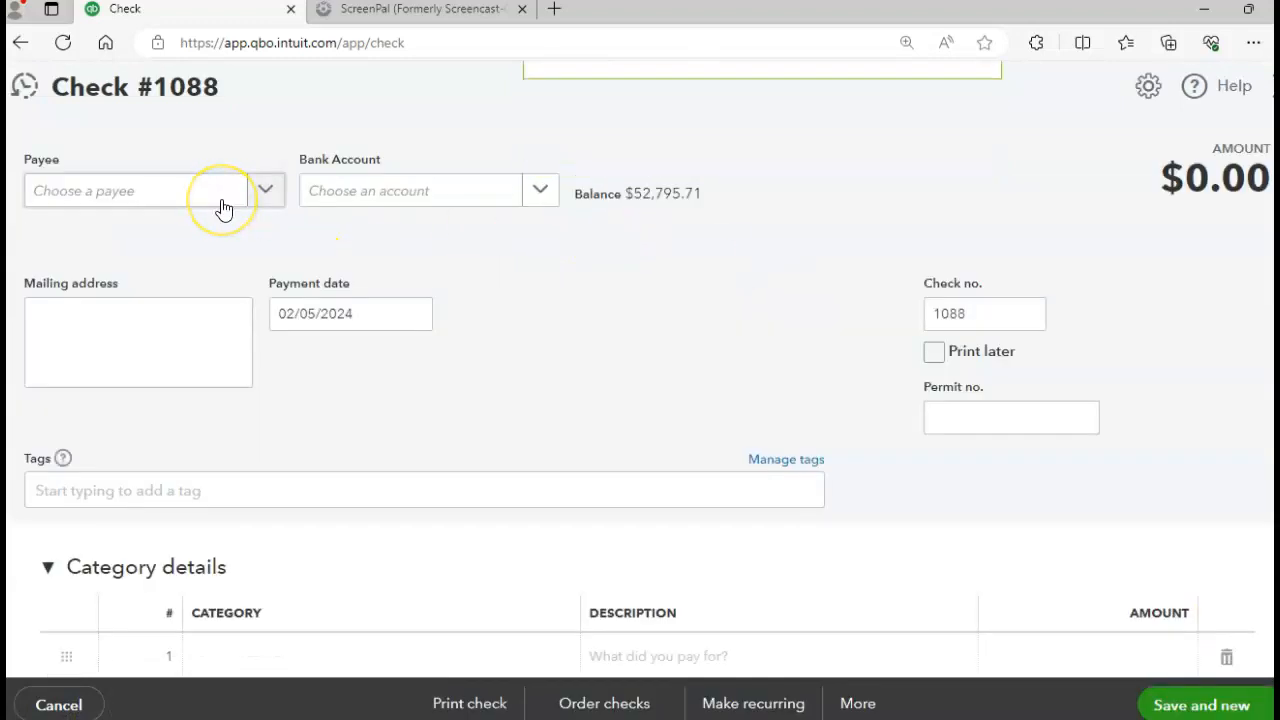
Make the check payable to Cellular Service, set its category to 633 Telephone Expense, then save it and start another
left_click(266, 192)
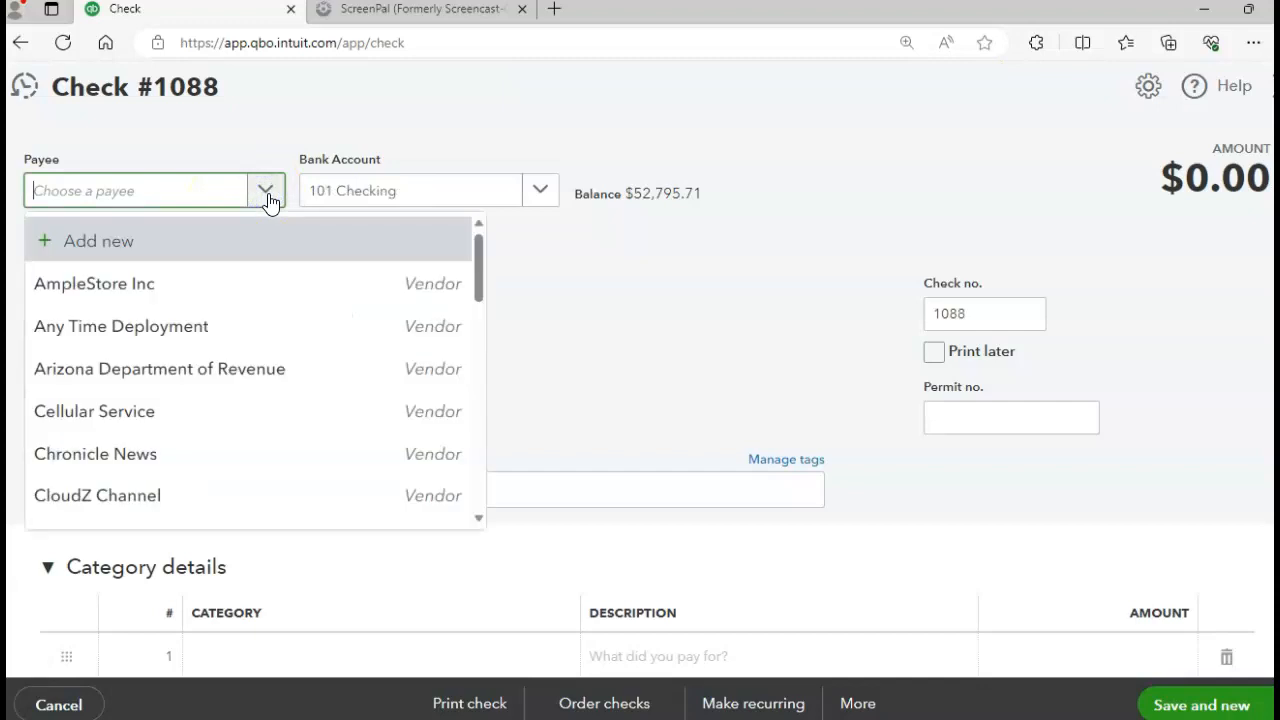
left_click(172, 408)
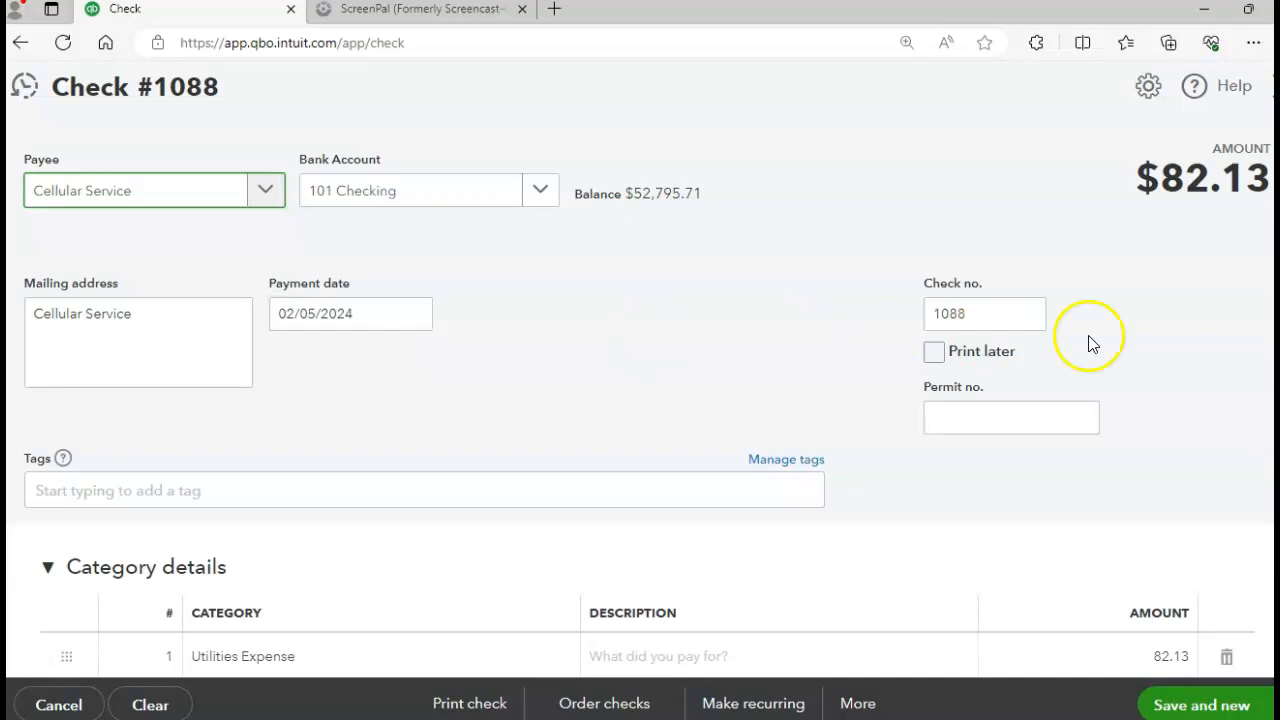
scroll(640, 400, "down", 3)
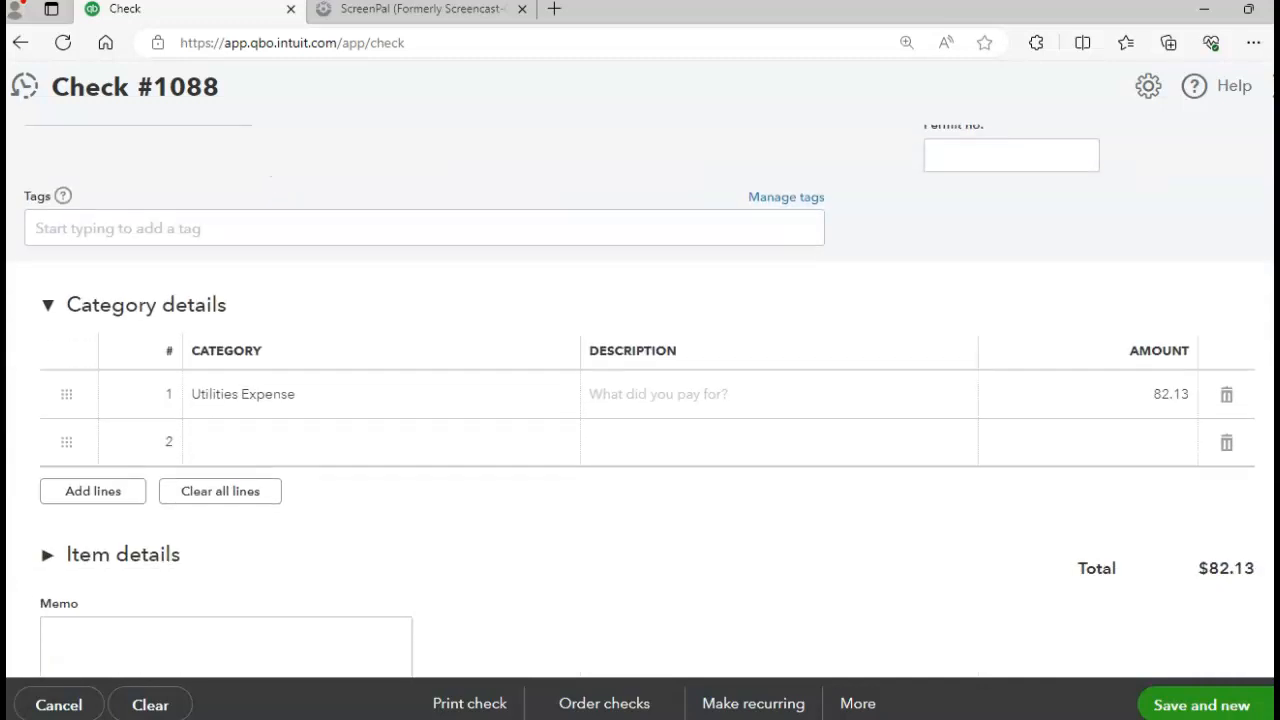
left_click(429, 399)
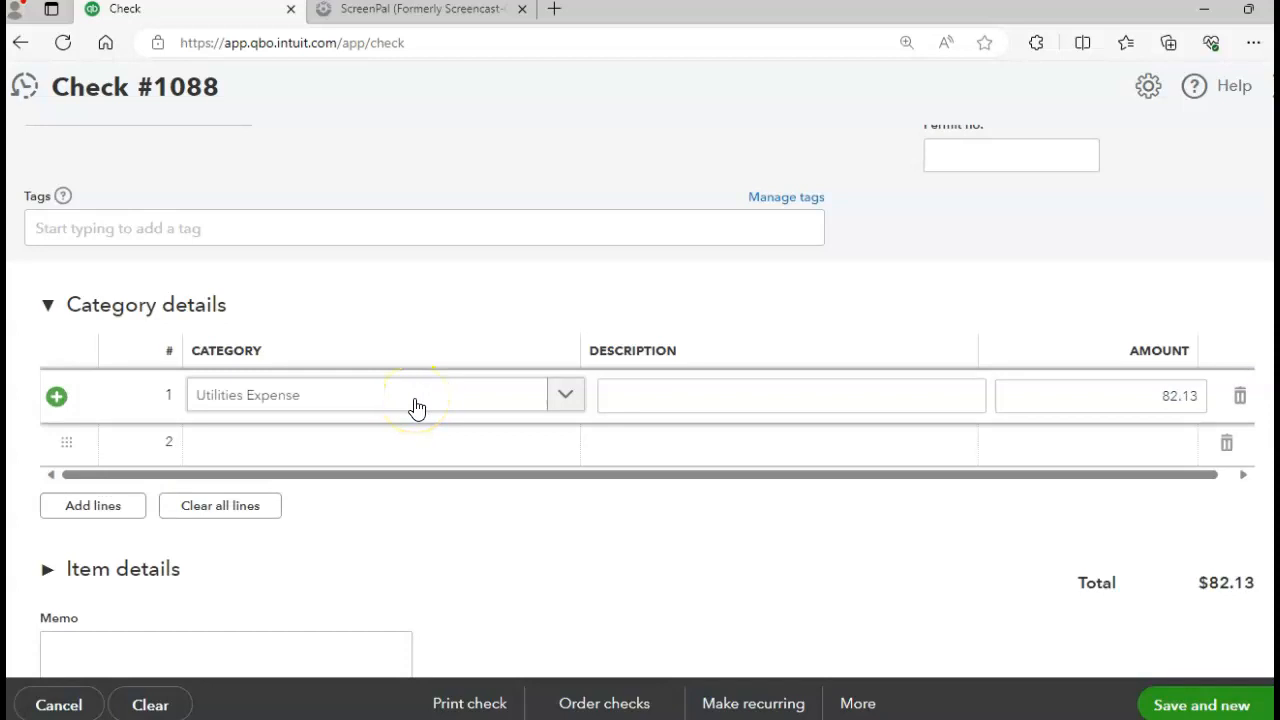
left_click(432, 392)
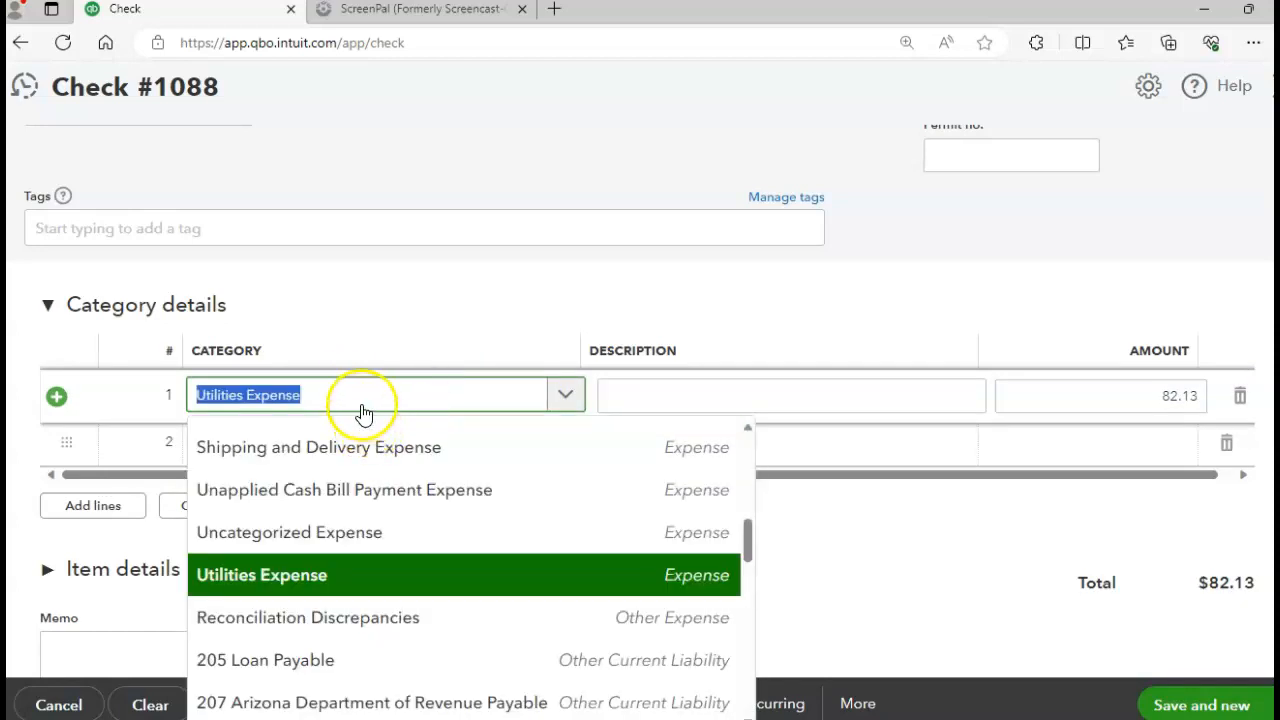
type("tele")
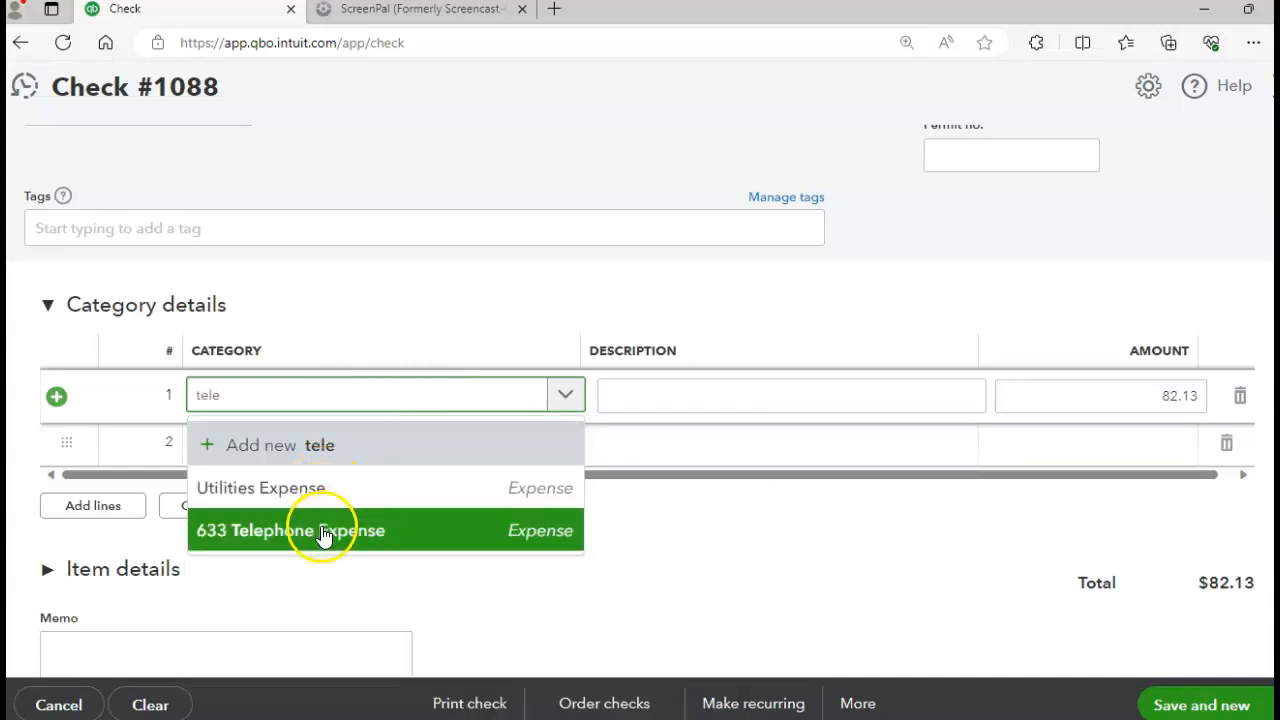
left_click(324, 533)
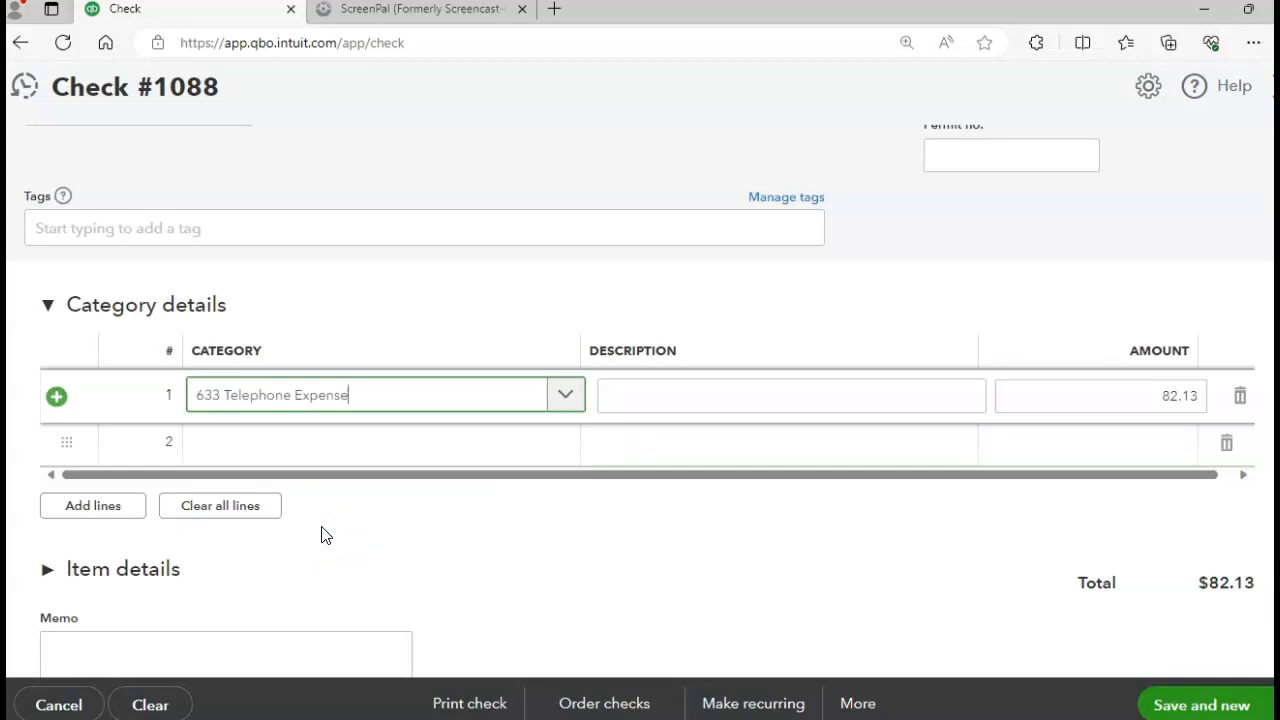
mouse_move(920, 707)
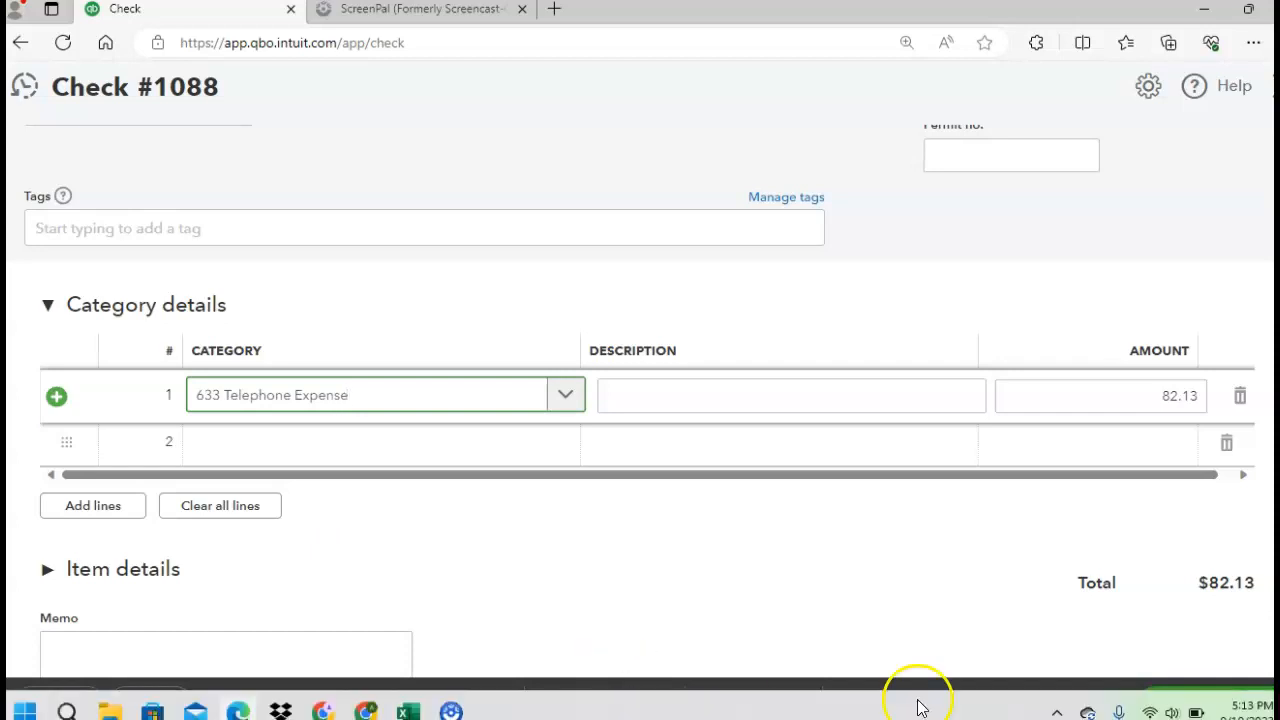
left_click(1183, 703)
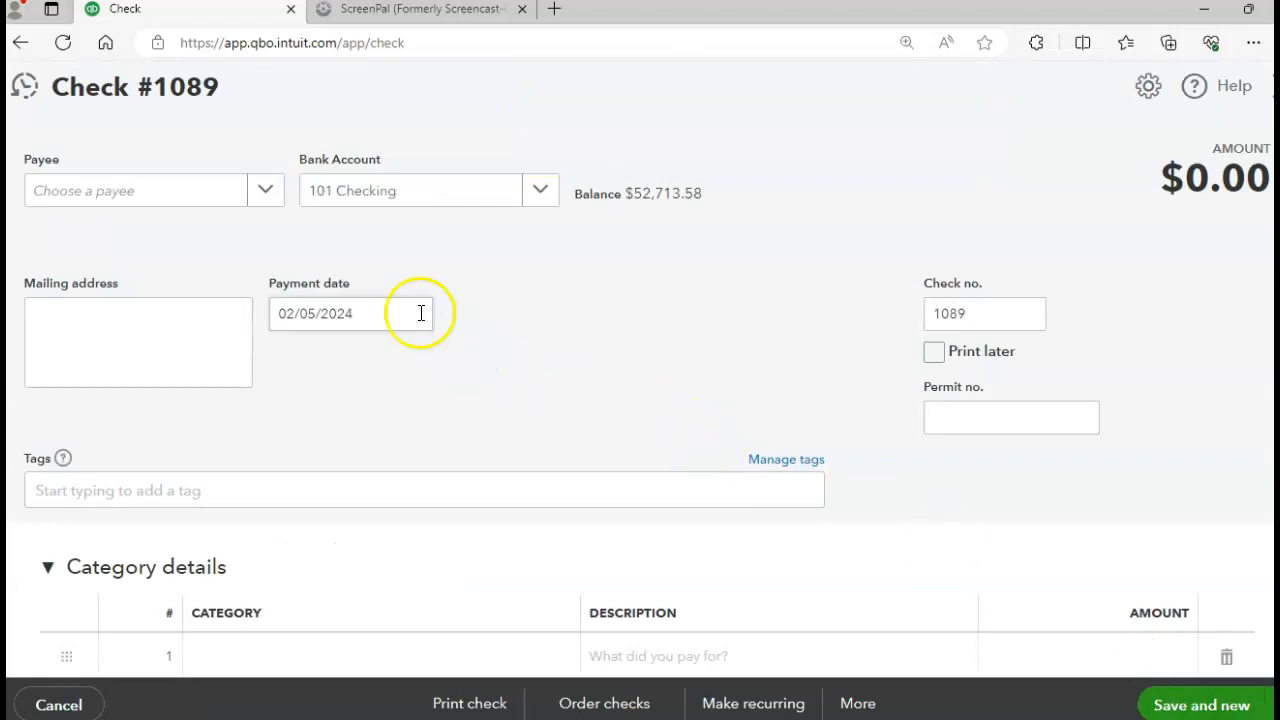
Find the vendor Journal of Accounting by entering "jour" and set it as the payee of the new check
left_click(274, 194)
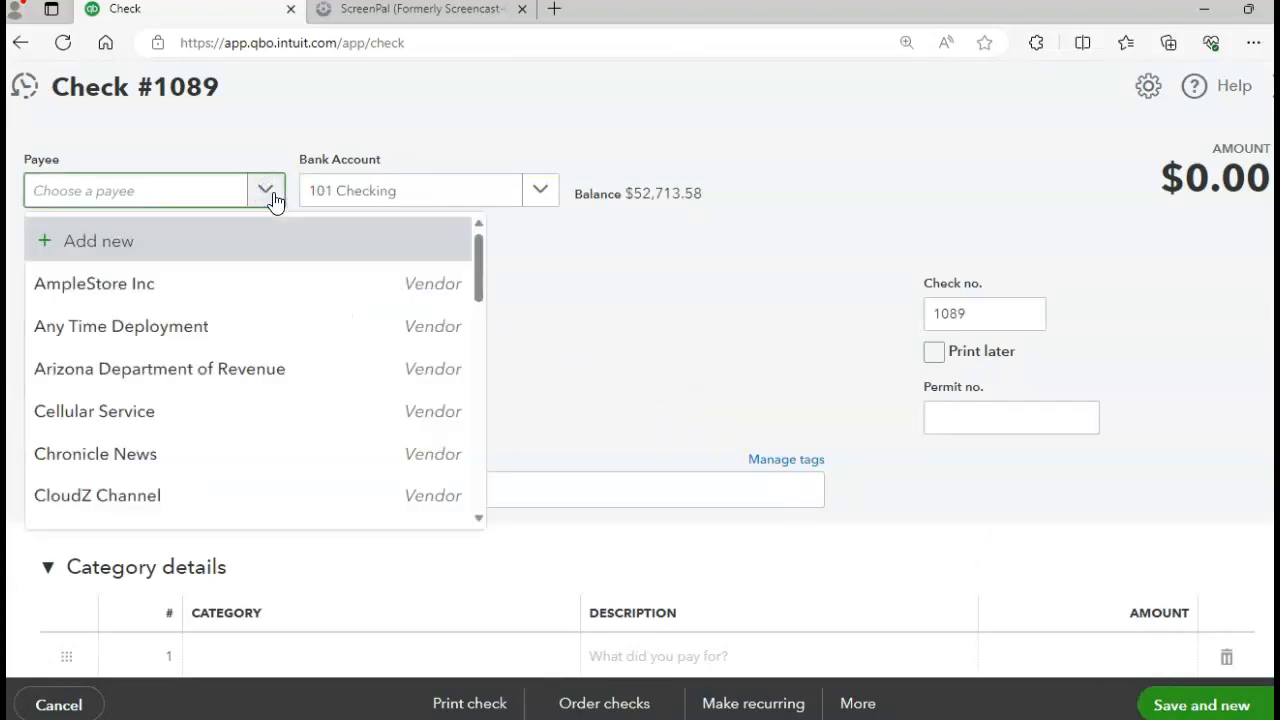
type("jour")
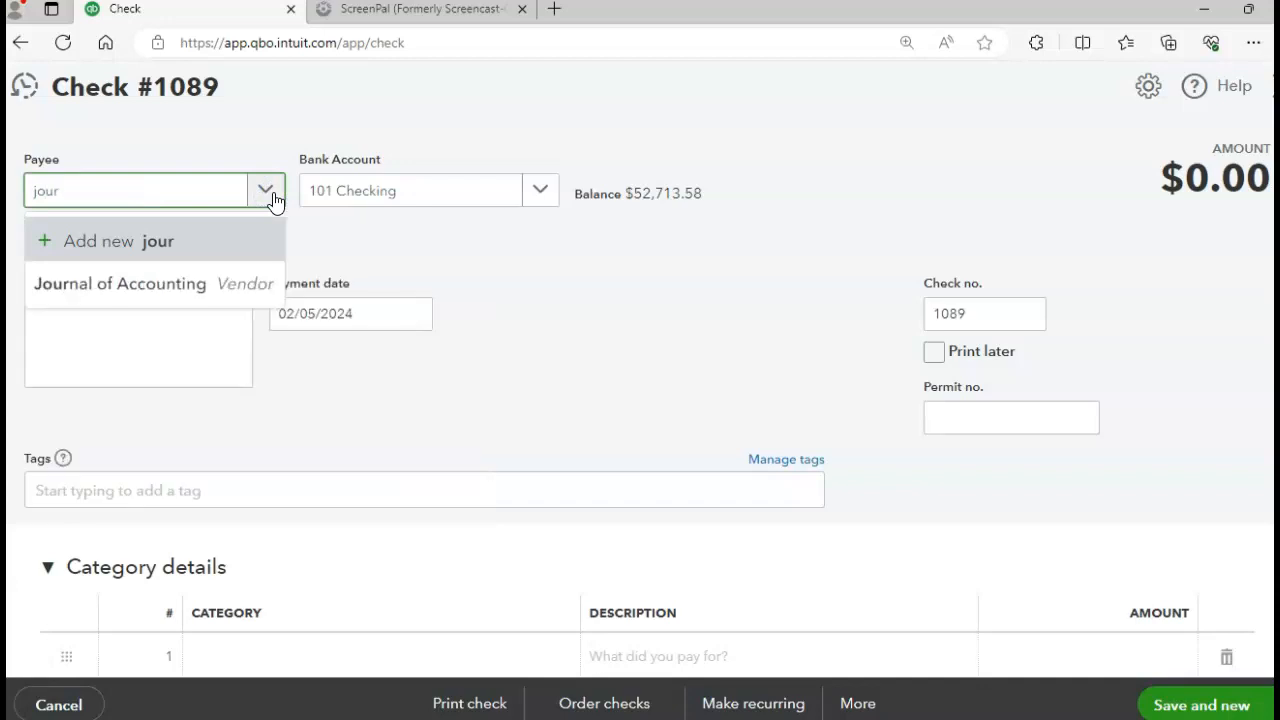
left_click(165, 283)
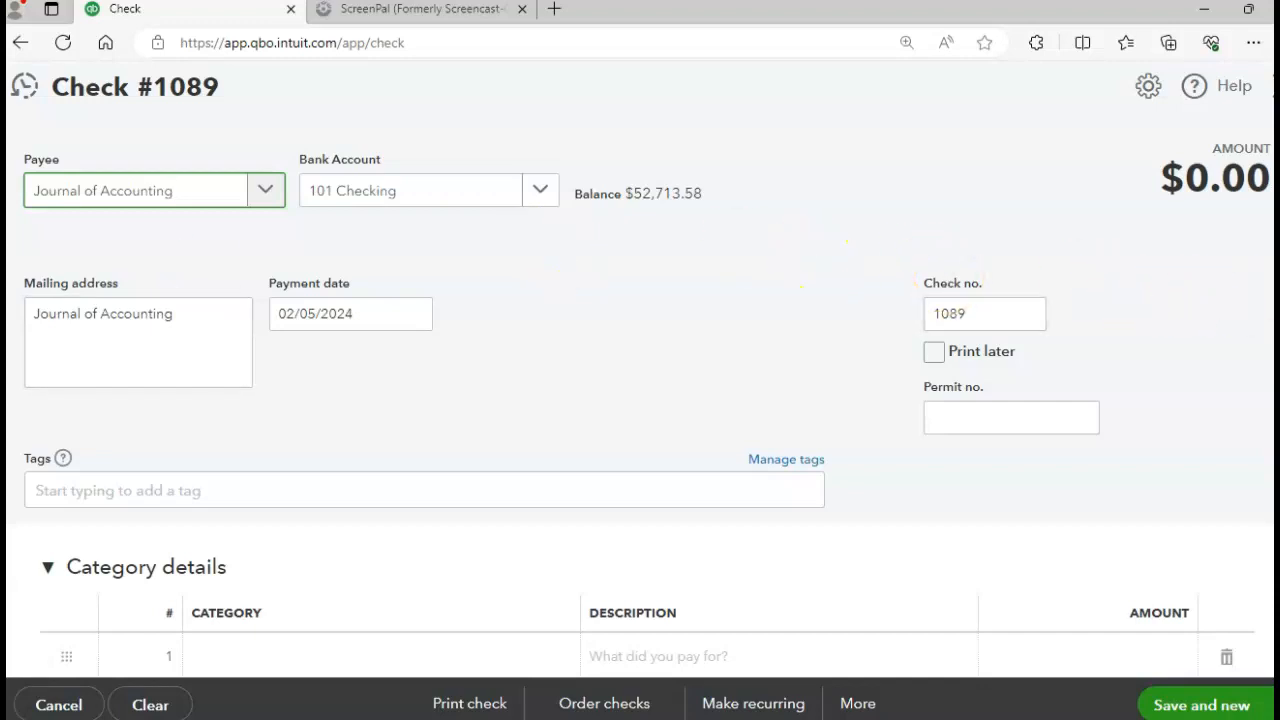
Set the check's category to Dues & subscriptions with an amount of 75.00, then save it and start another check
scroll(640, 400, "down", 2)
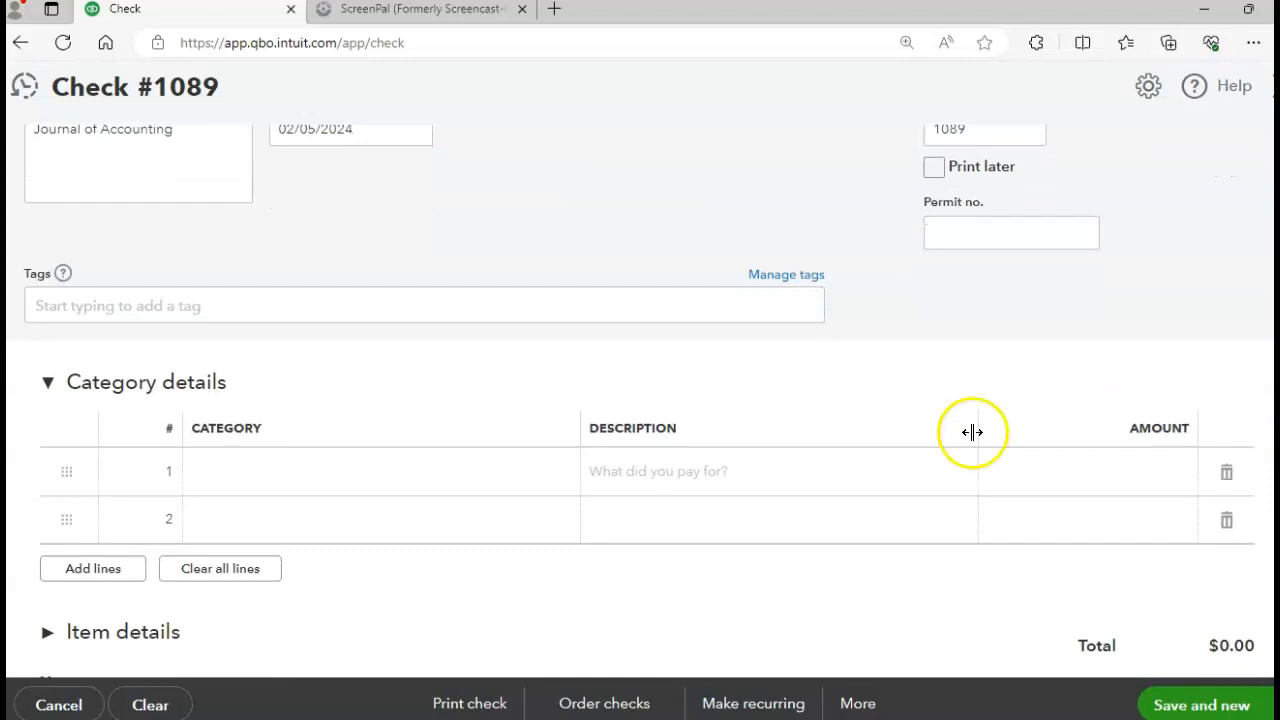
left_click(423, 489)
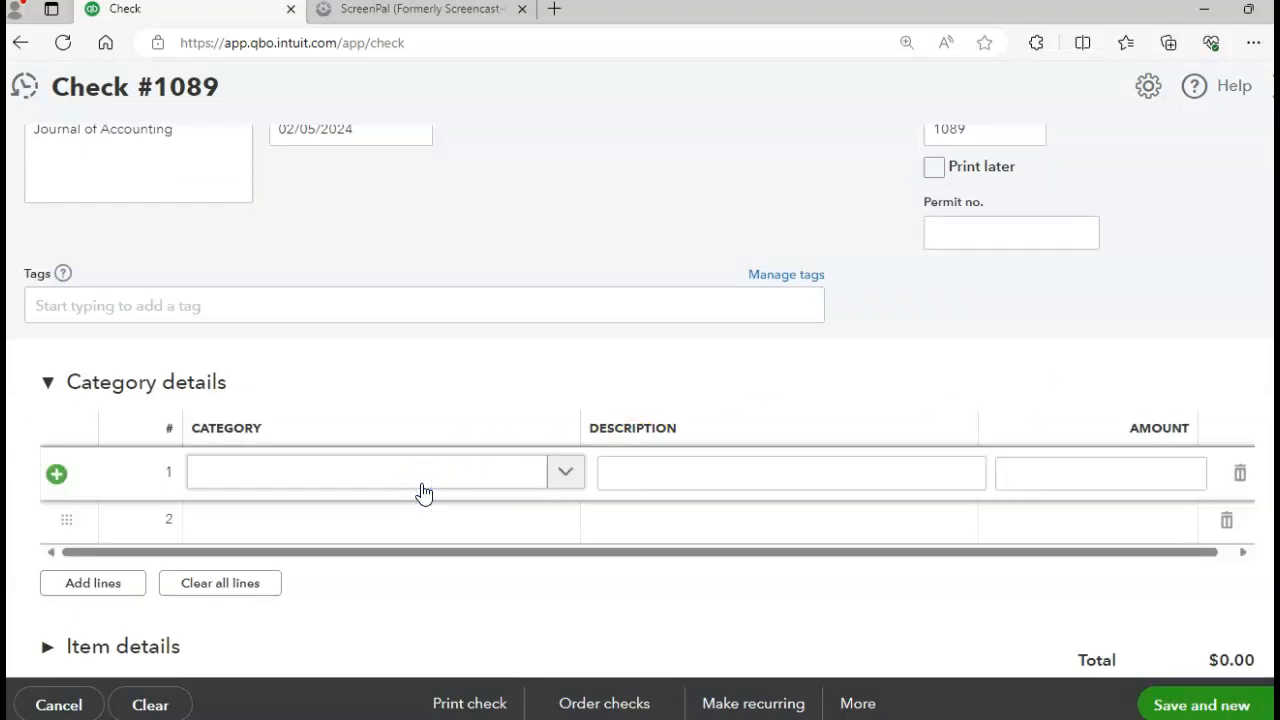
left_click(560, 482)
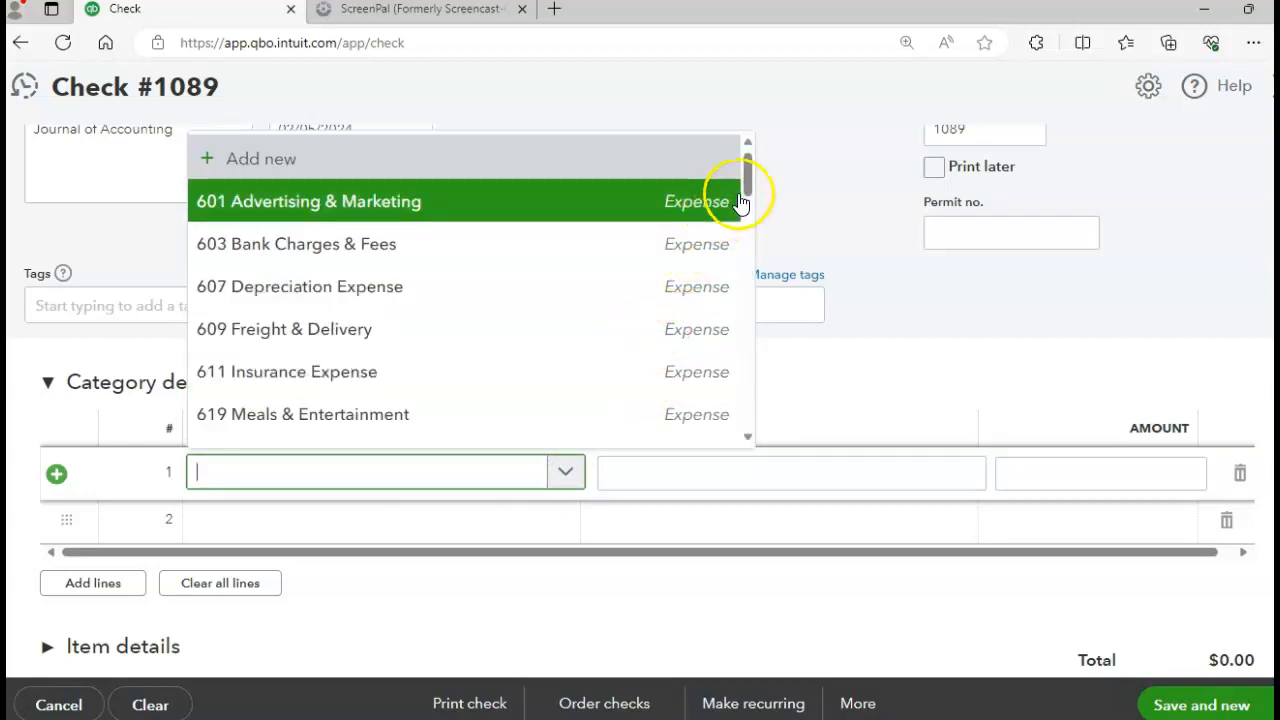
left_click_drag(745, 186, 745, 233)
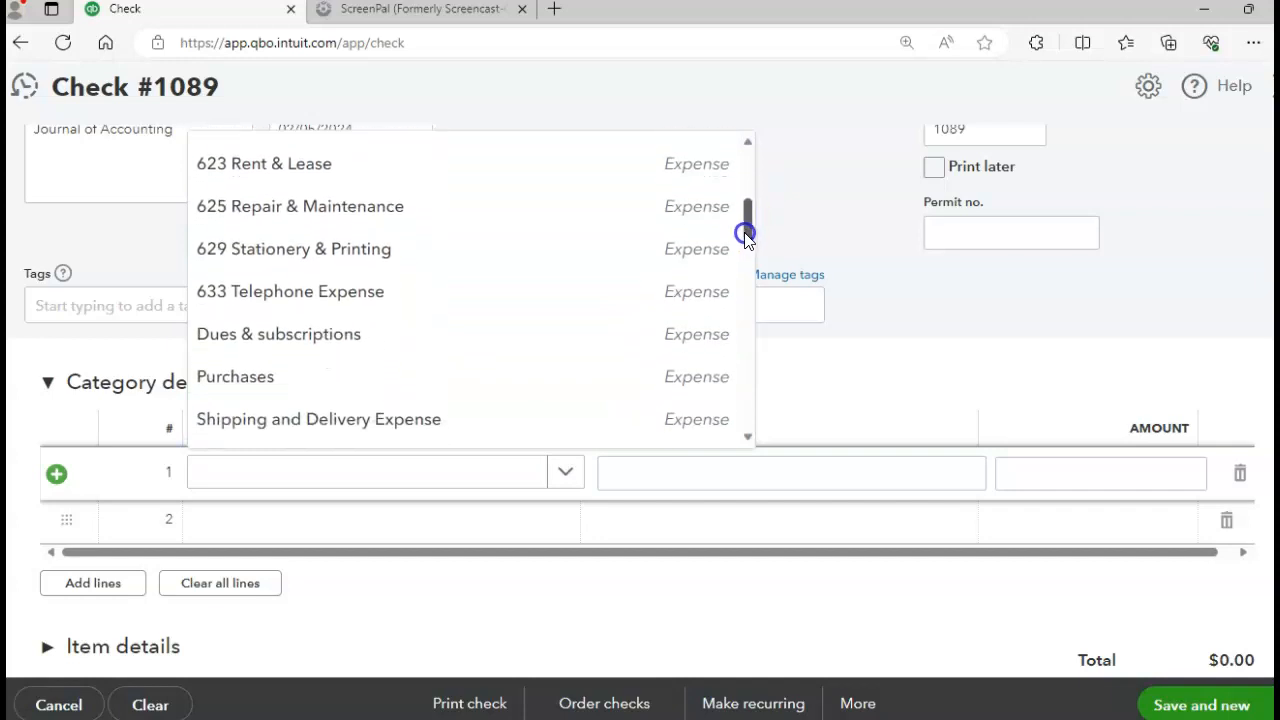
left_click(337, 331)
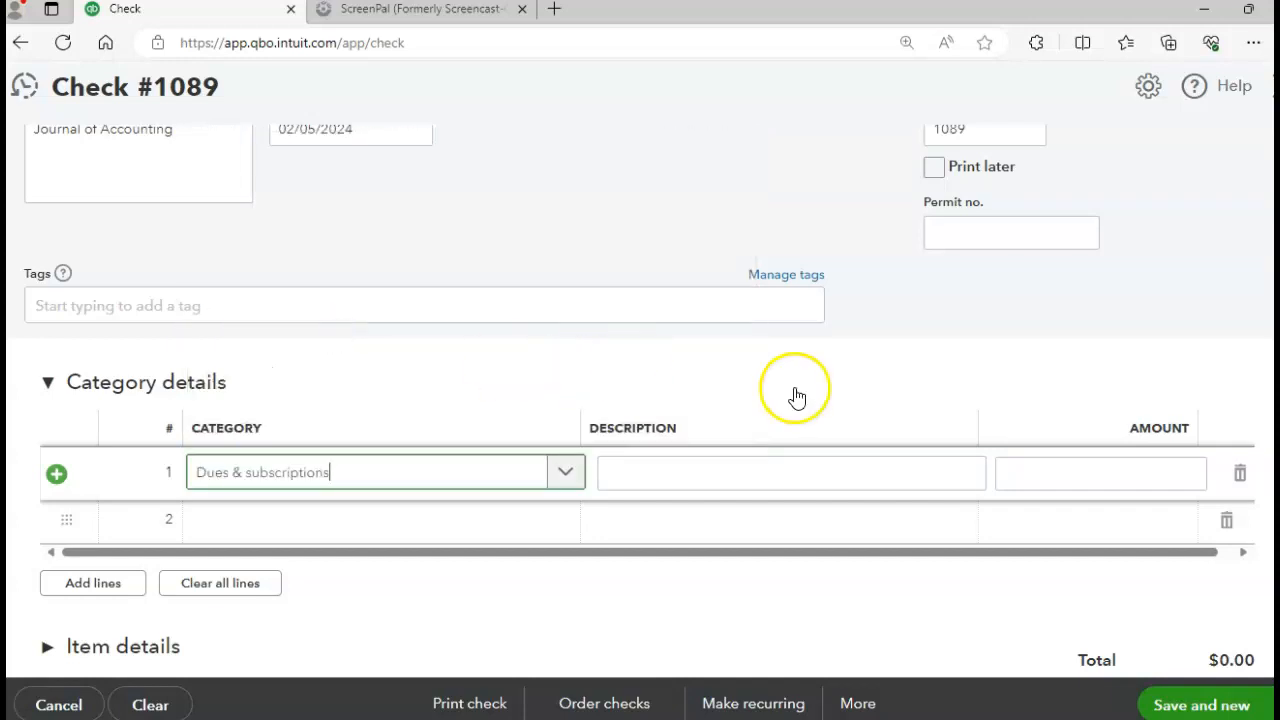
left_click(1074, 465)
type("75.00")
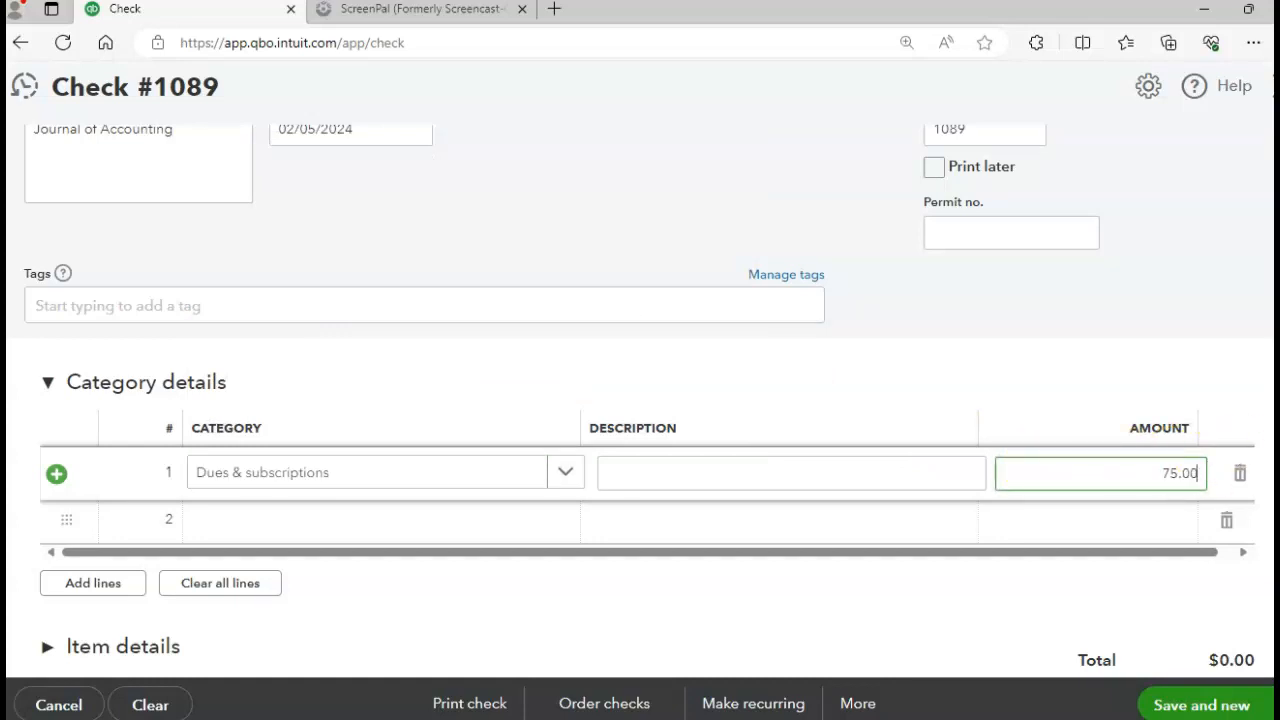
left_click(1000, 360)
scroll(1000, 360, "up", 2)
scroll(1000, 360, "down", 3)
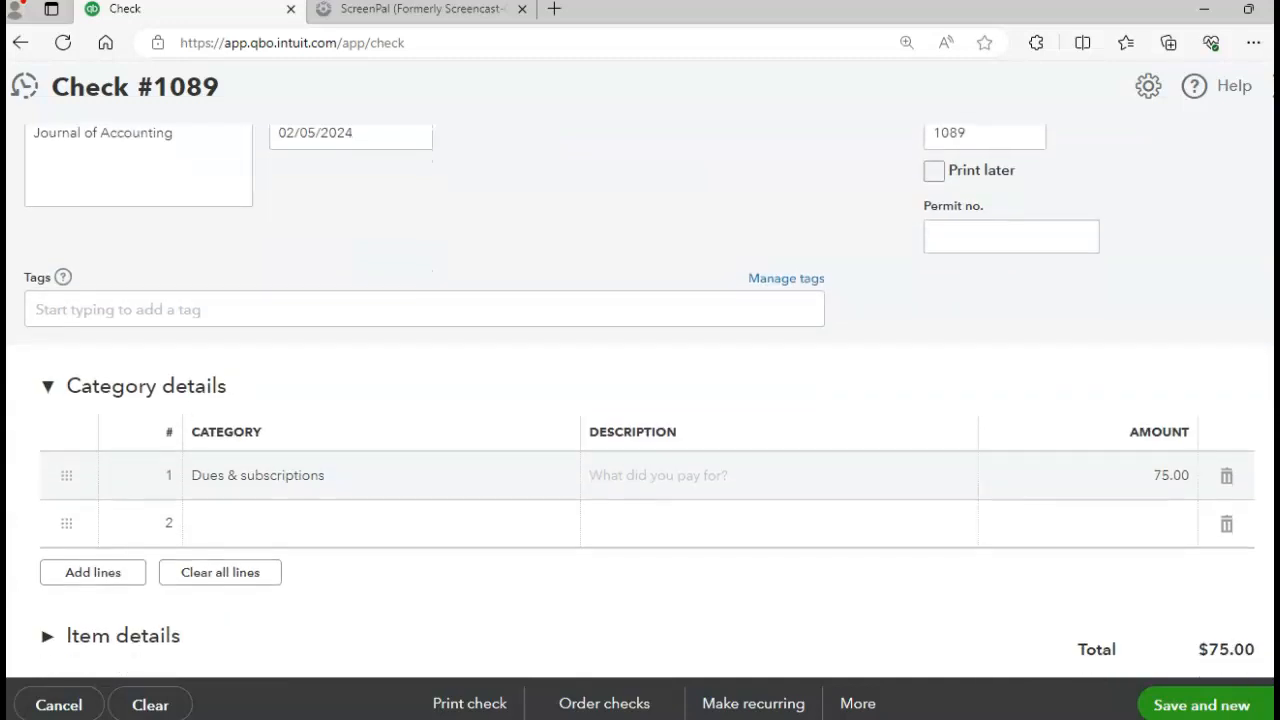
scroll(640, 400, "down", 2)
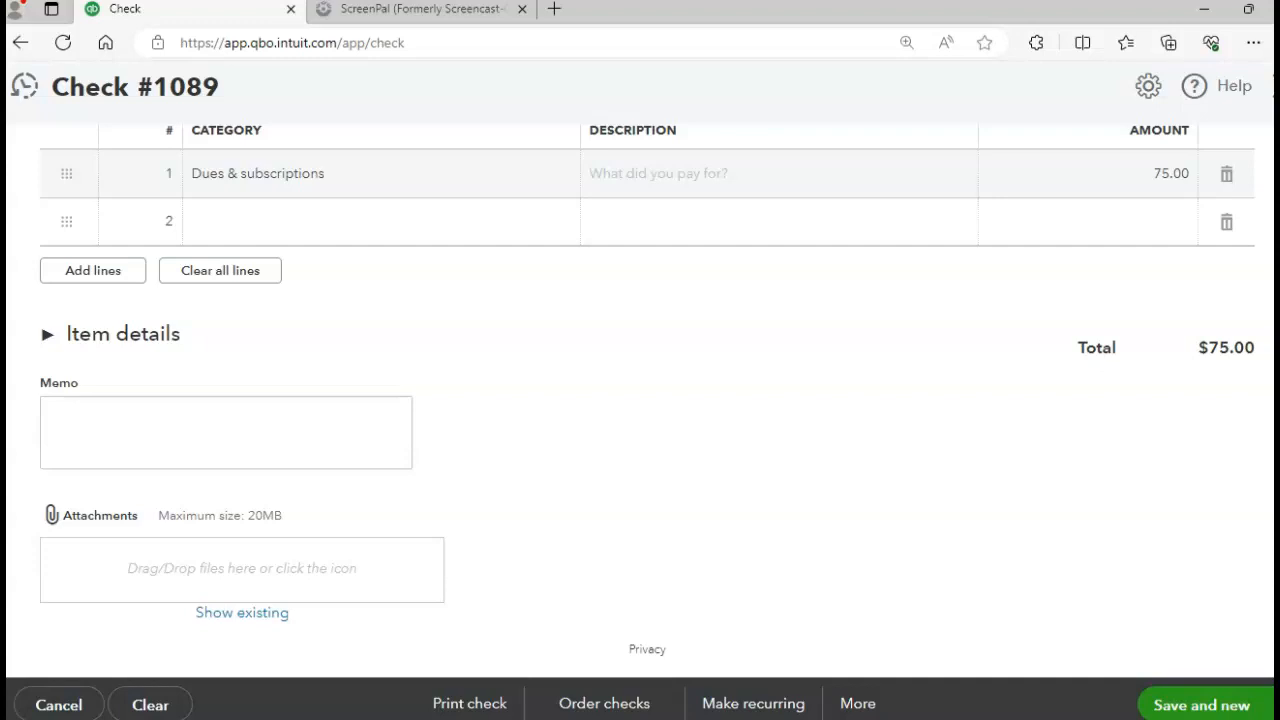
left_click(1188, 702)
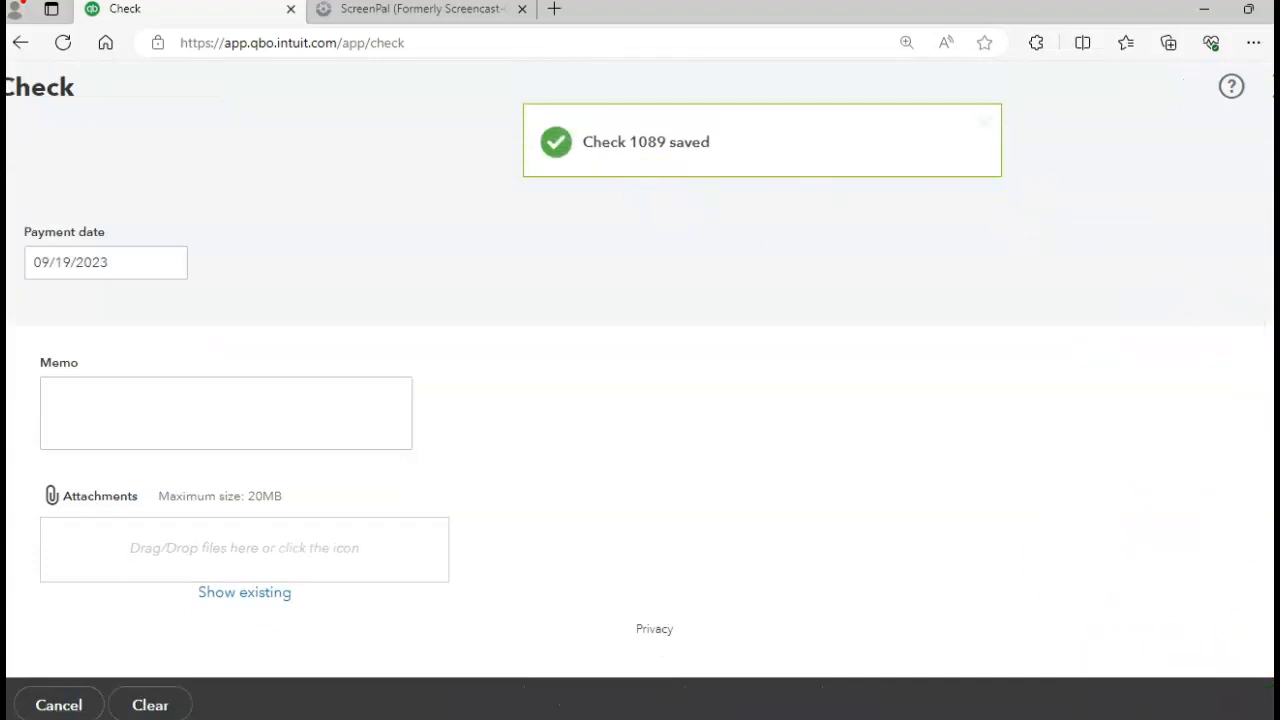
Find the vendor SPR Gas by entering "spr" and set it as the payee of the new check
left_click(276, 194)
left_click(97, 195)
type("spr")
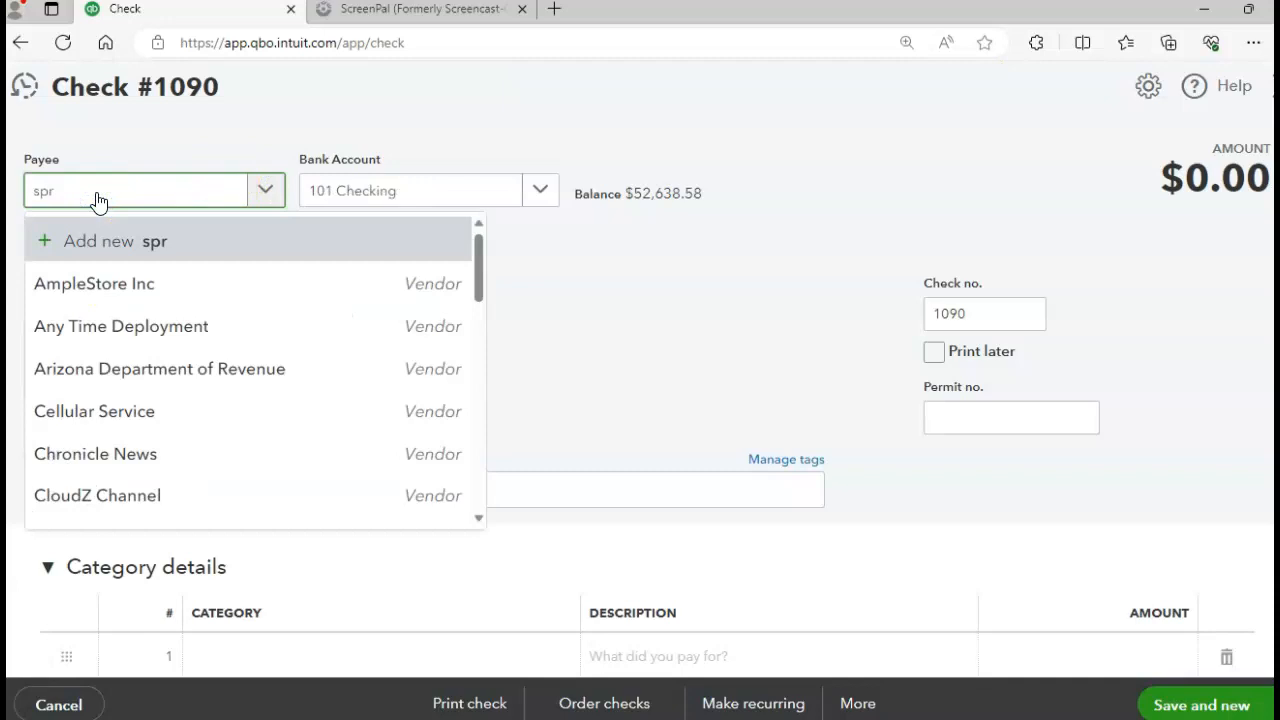
left_click(93, 285)
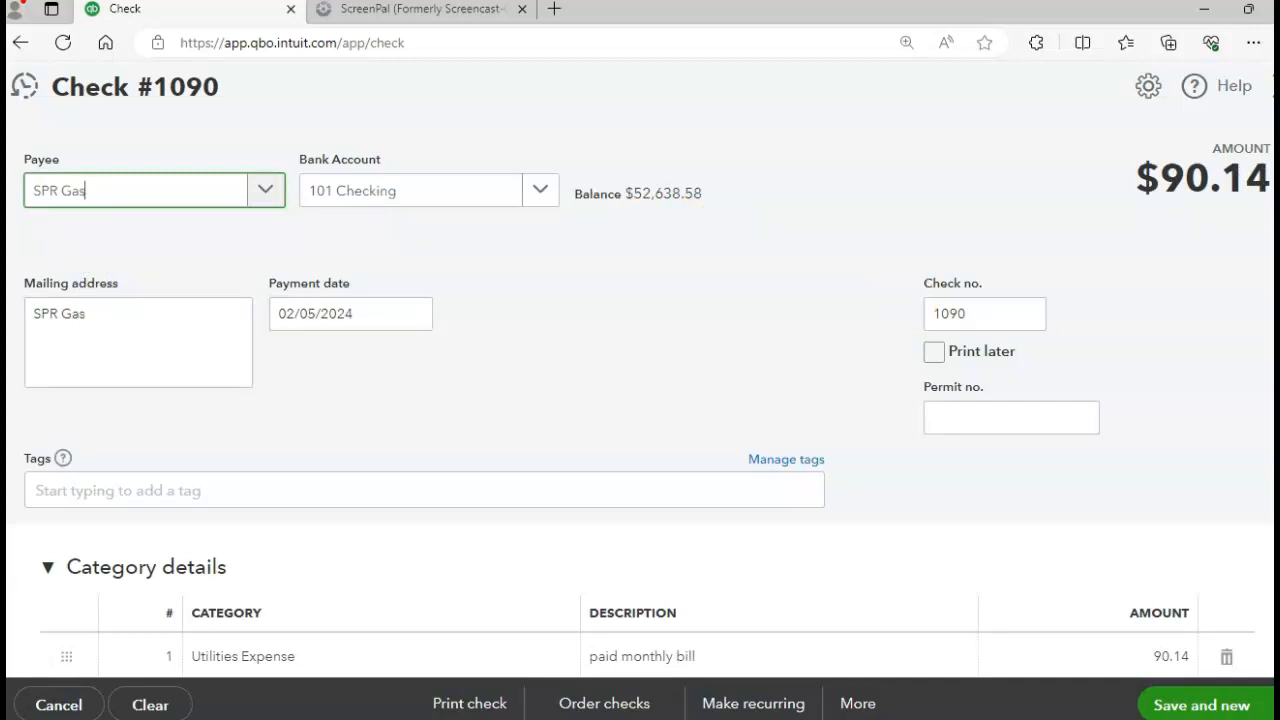
Set the Utilities Expense line amount to 195.89, then save the check and start another
scroll(1214, 557, "down", 3)
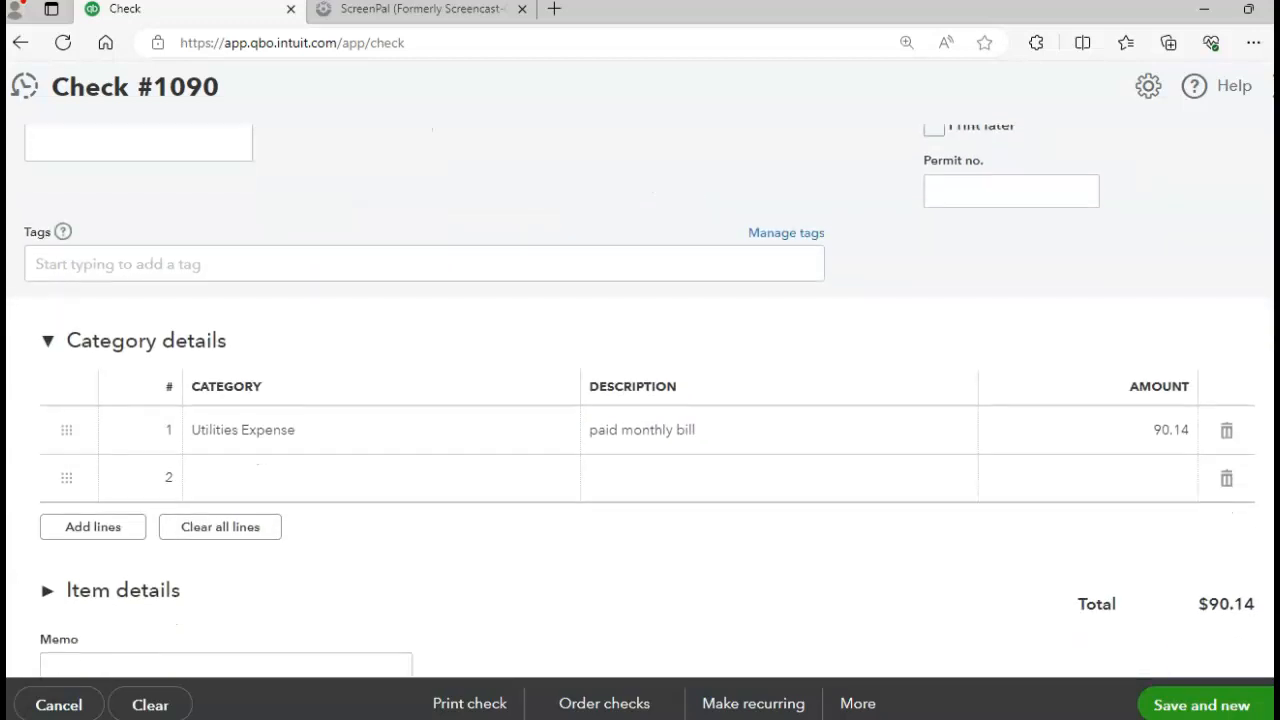
left_click(1138, 432)
left_click(1134, 424)
type("195.89")
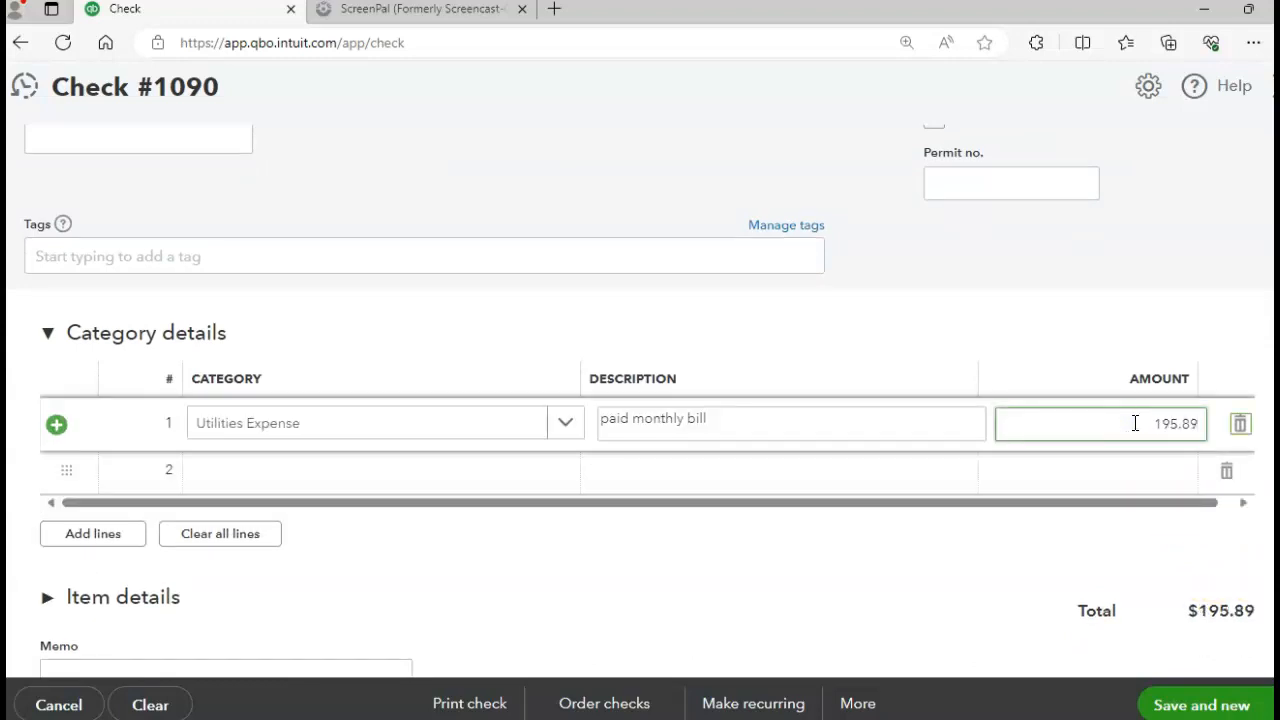
left_click(1172, 598)
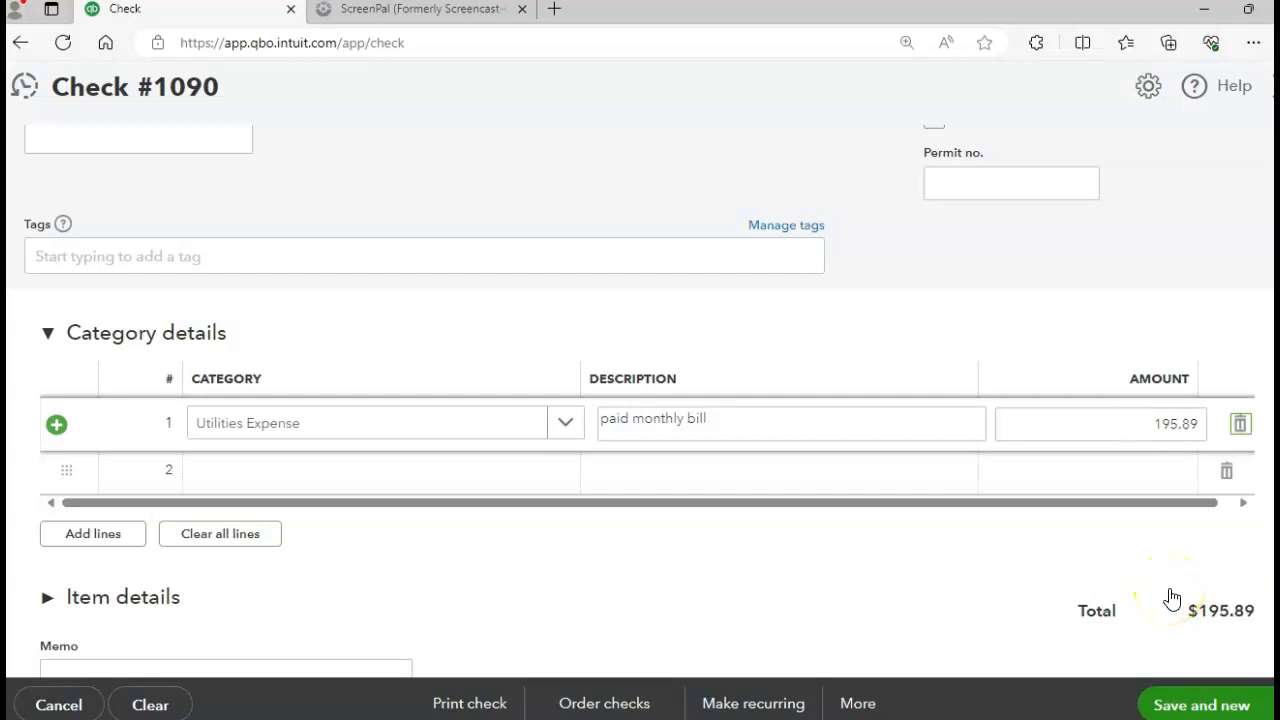
left_click(1218, 706)
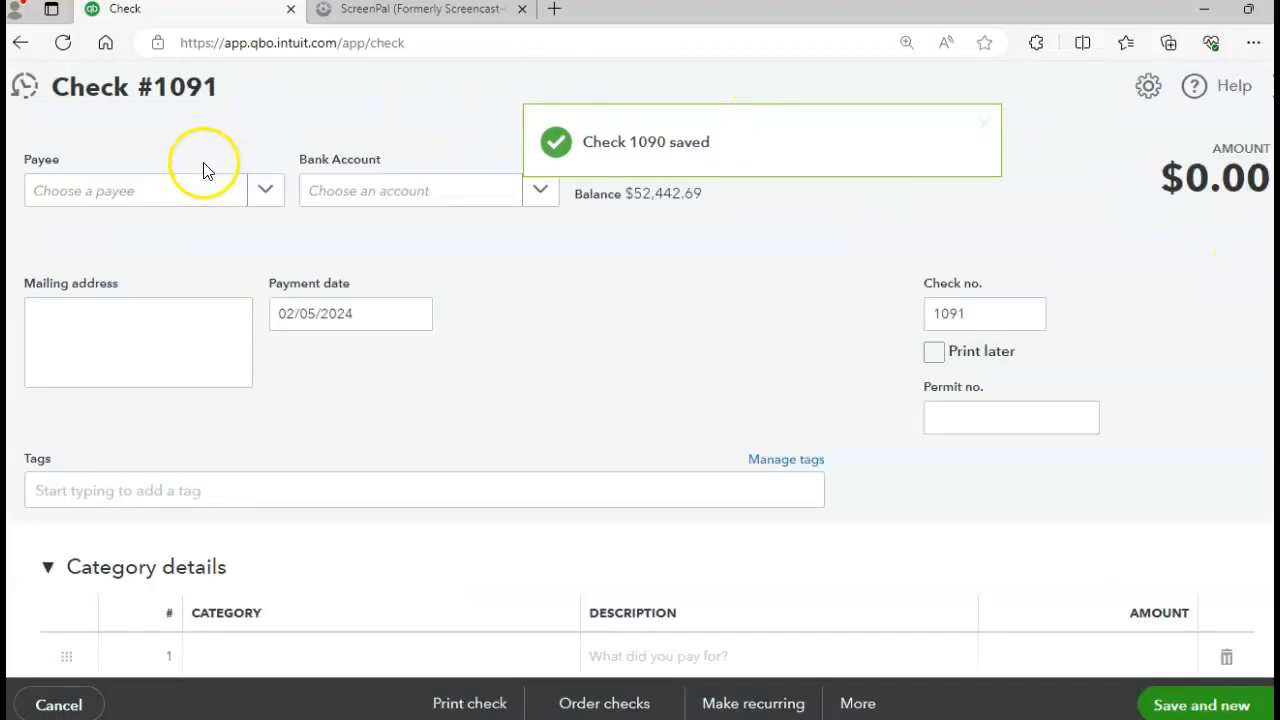
Find the vendor Village Restaurant by entering "village" and set it as the payee of the new check
left_click(262, 194)
left_click(127, 190)
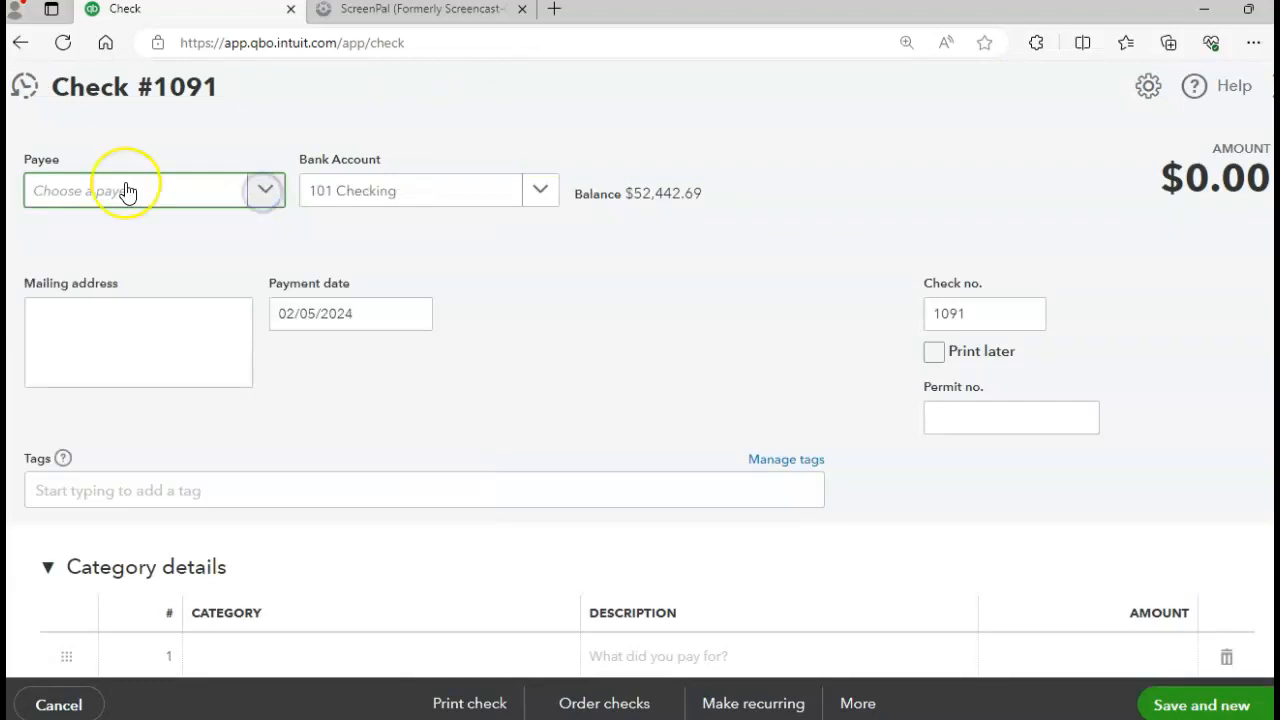
type("villa")
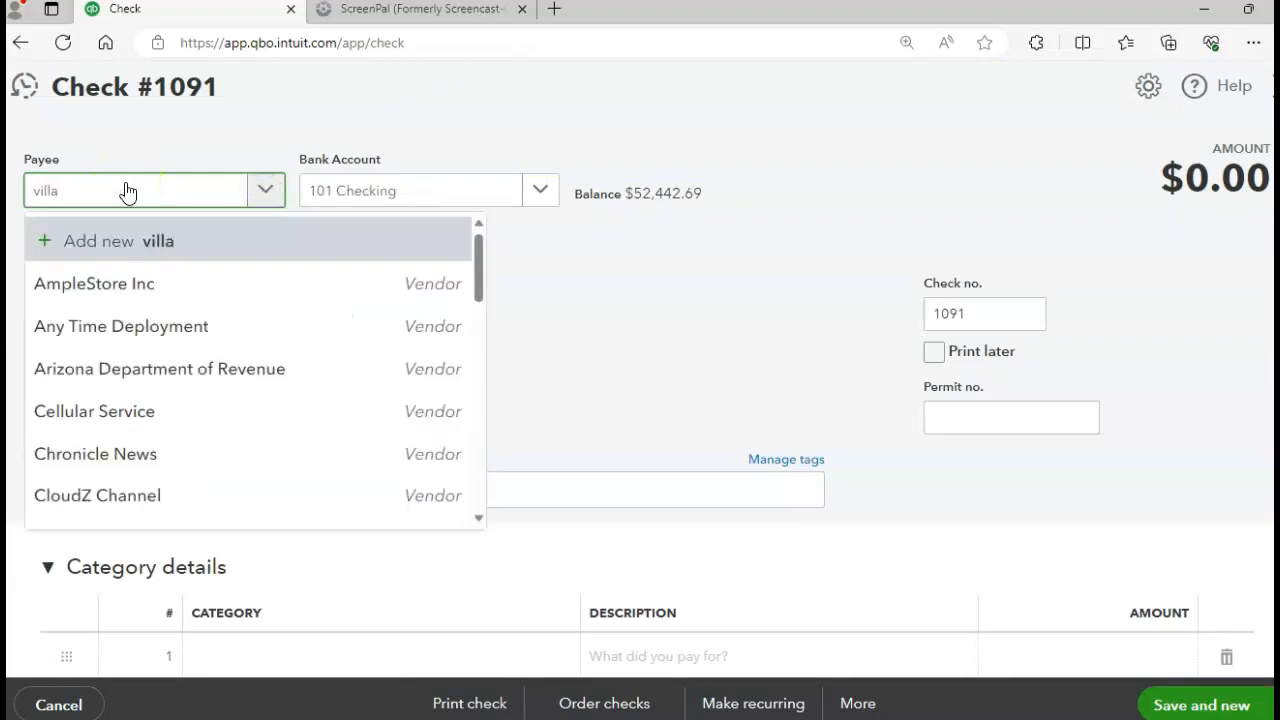
type("ge")
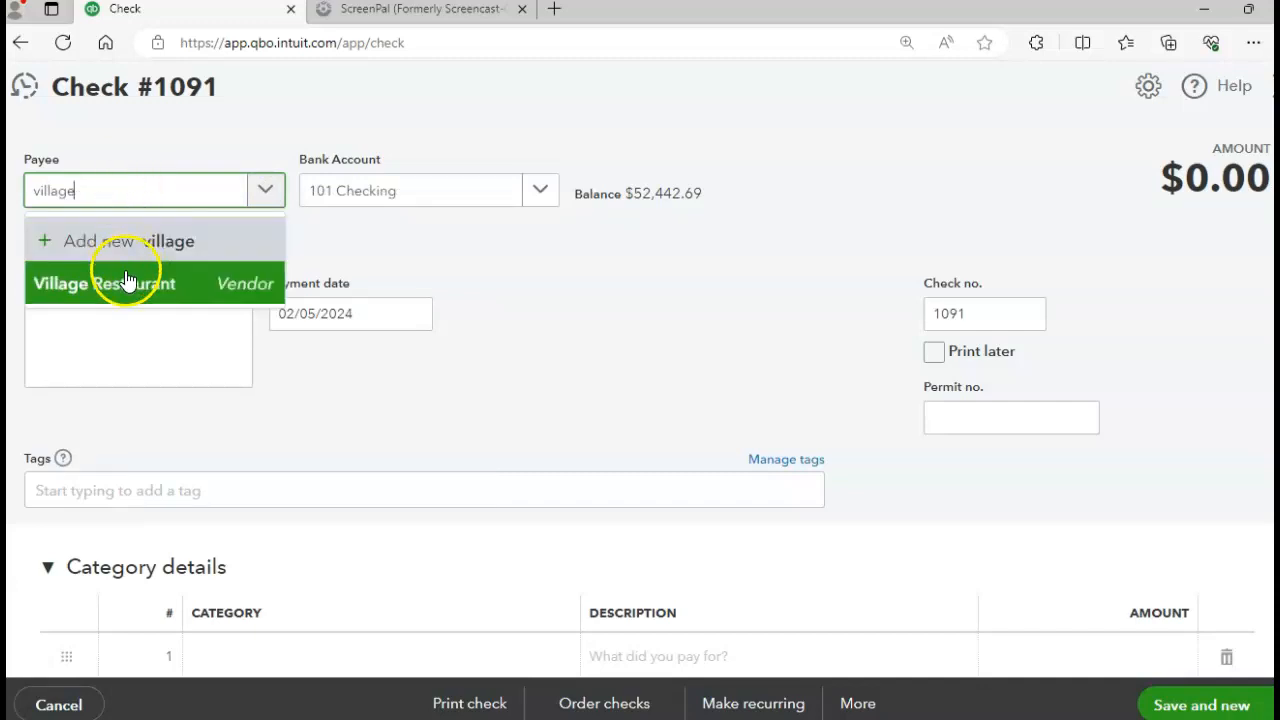
left_click(125, 272)
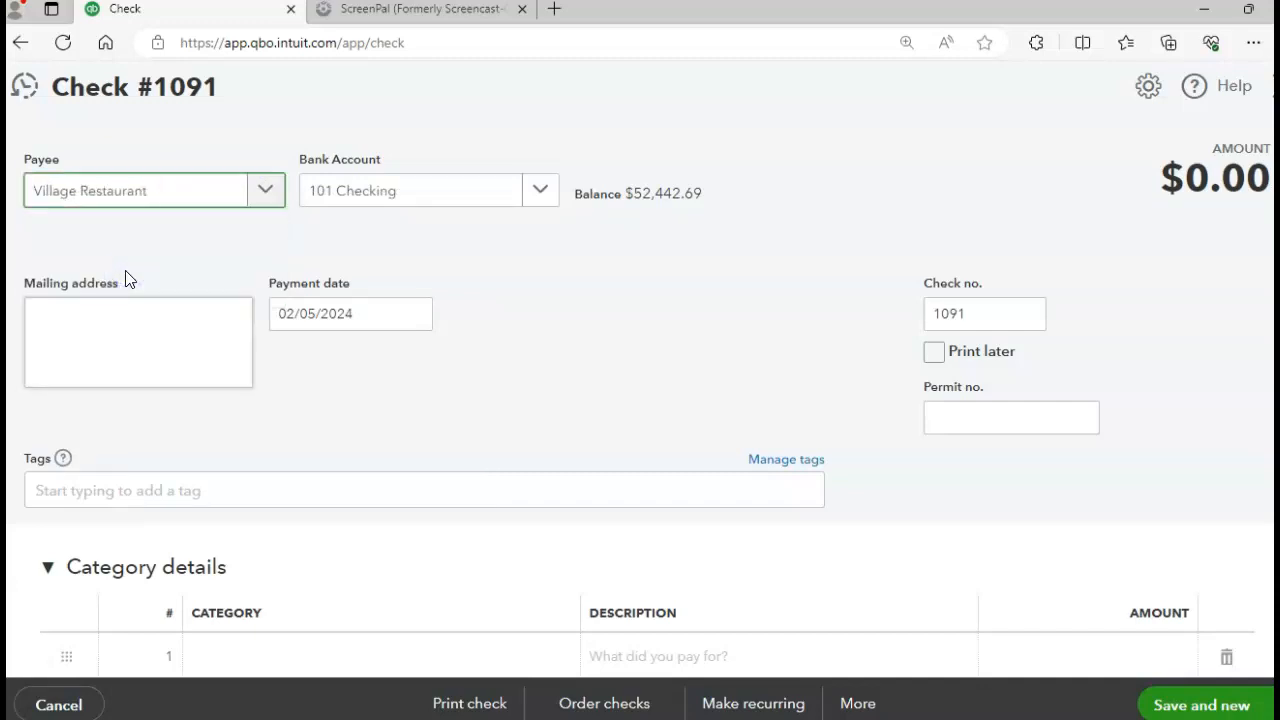
Set the Village Restaurant check's payment date to 02/07/2024
left_click(385, 327)
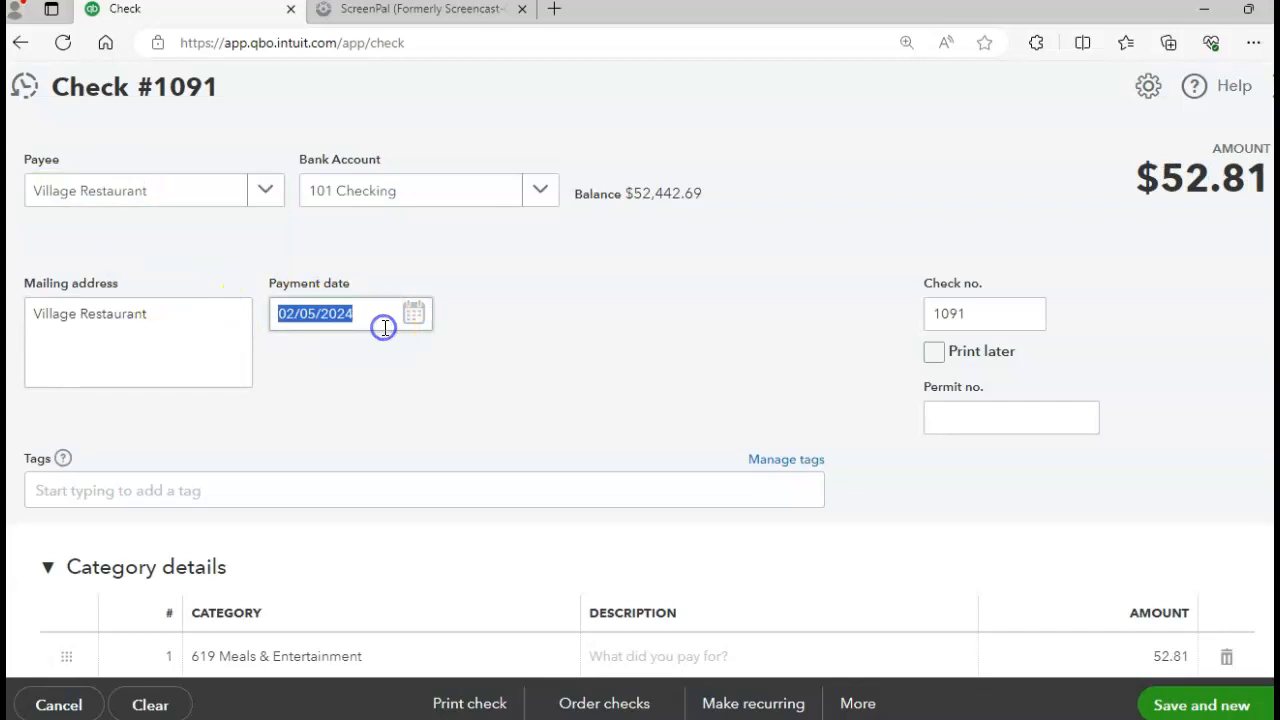
left_click(415, 314)
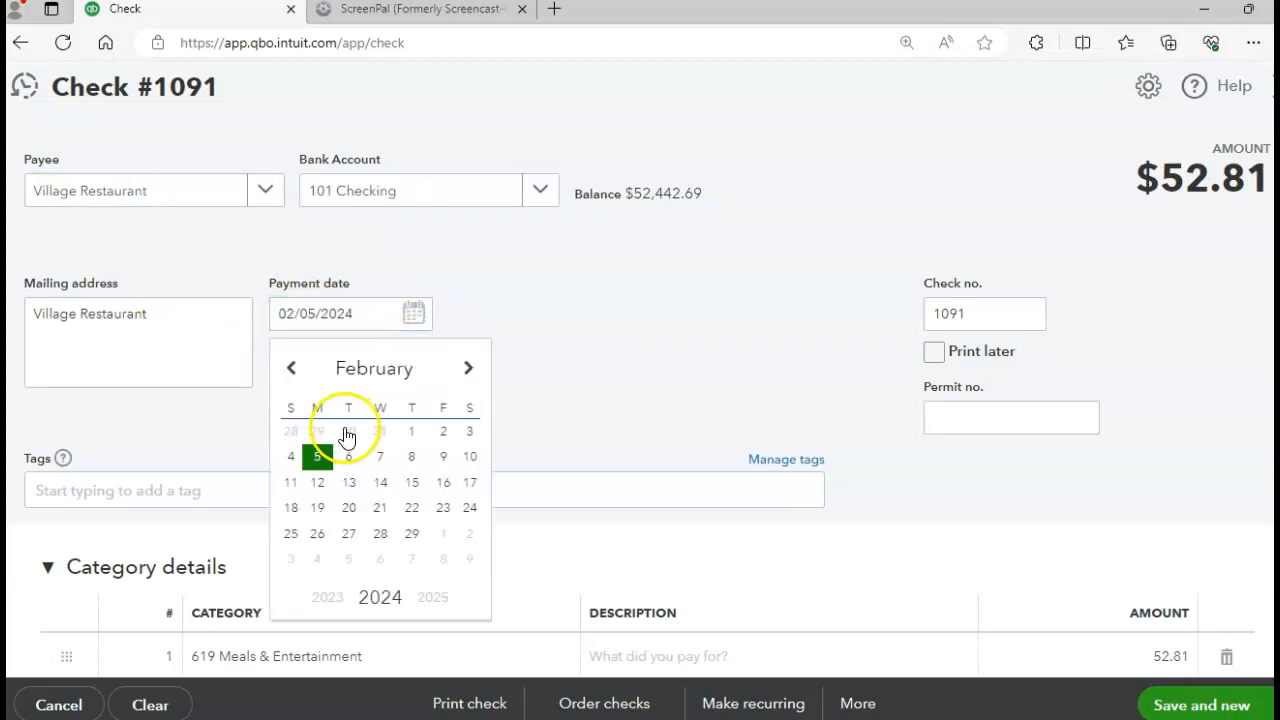
left_click(380, 457)
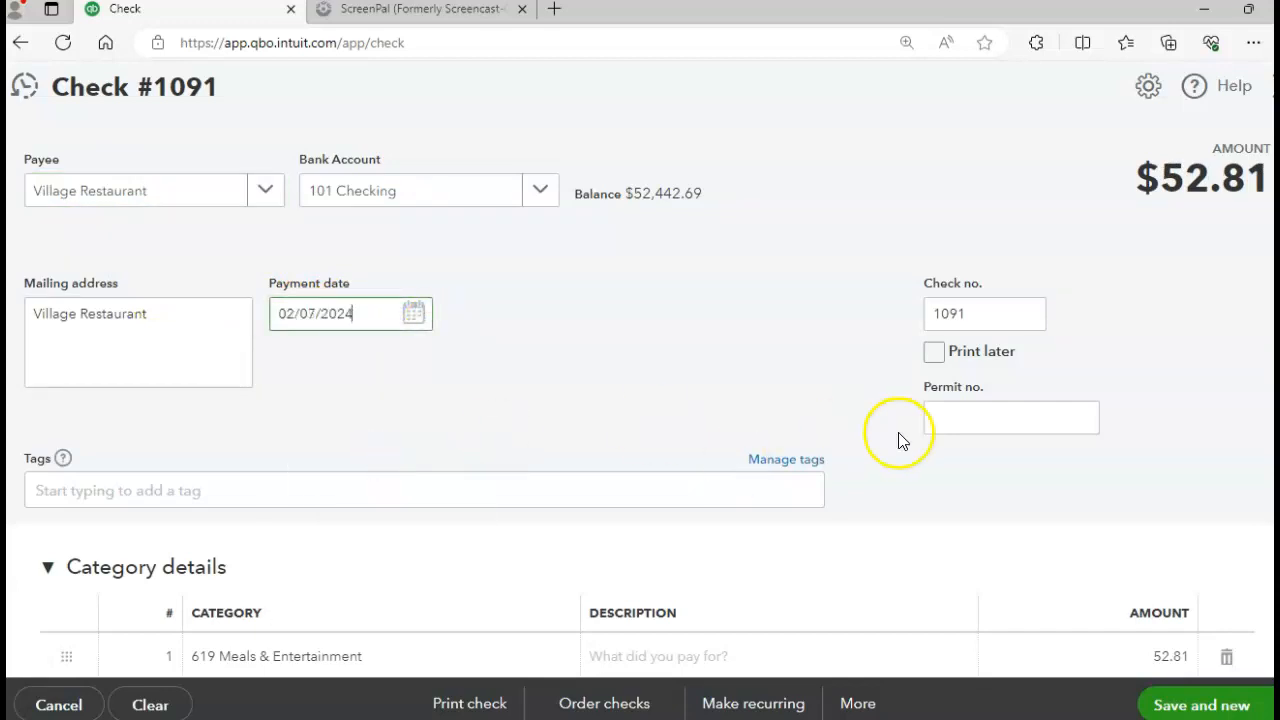
Review the Village Restaurant check's number, date, category line and total
scroll(640, 400, "down", 2)
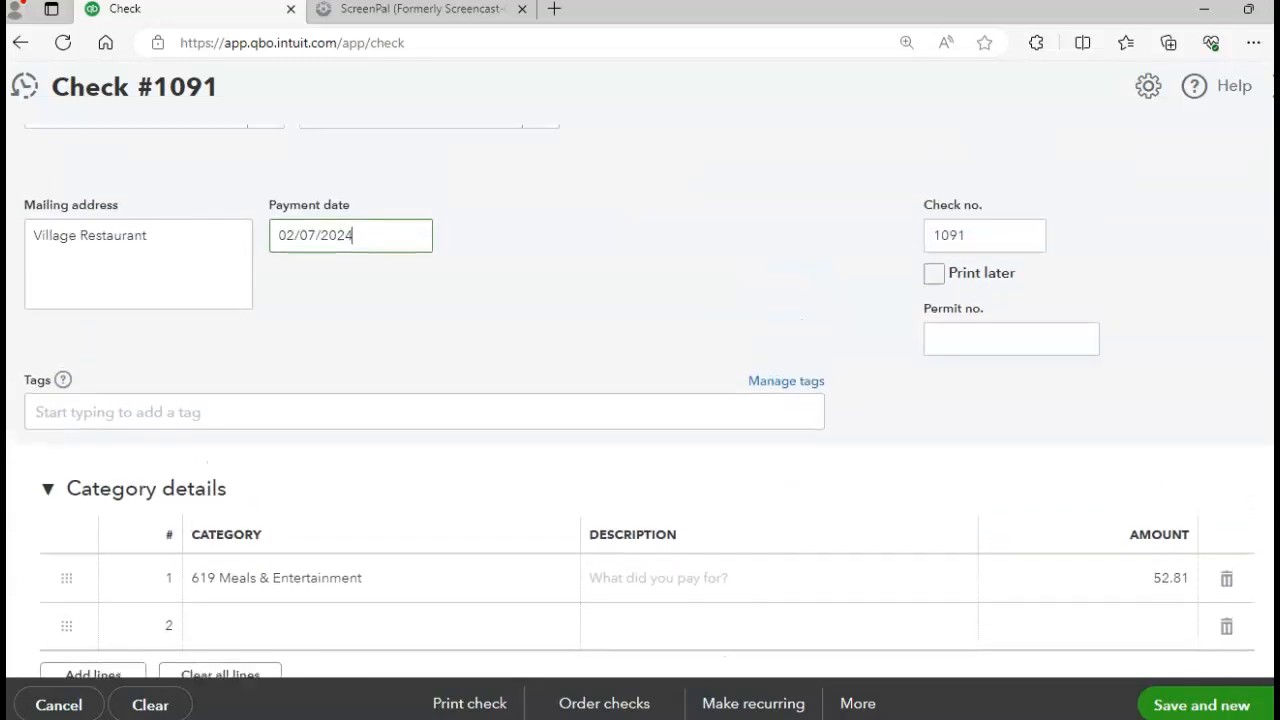
scroll(640, 400, "up", 2)
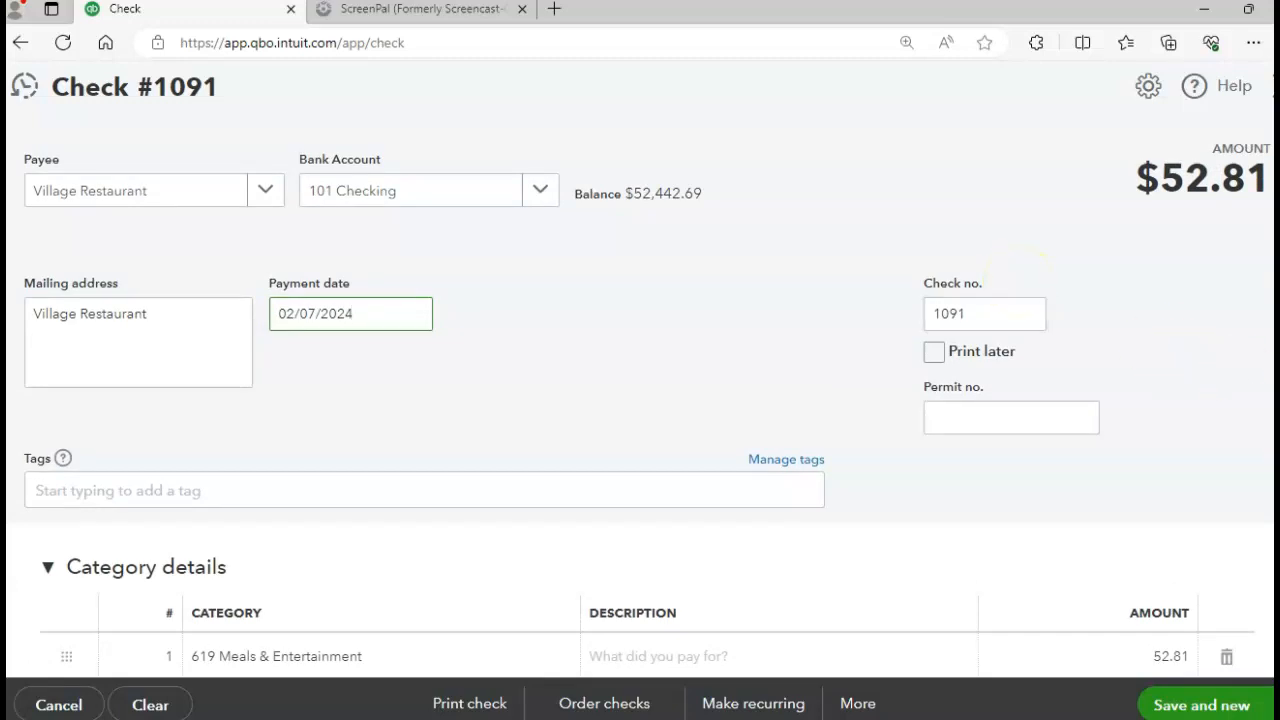
scroll(640, 400, "down", 4)
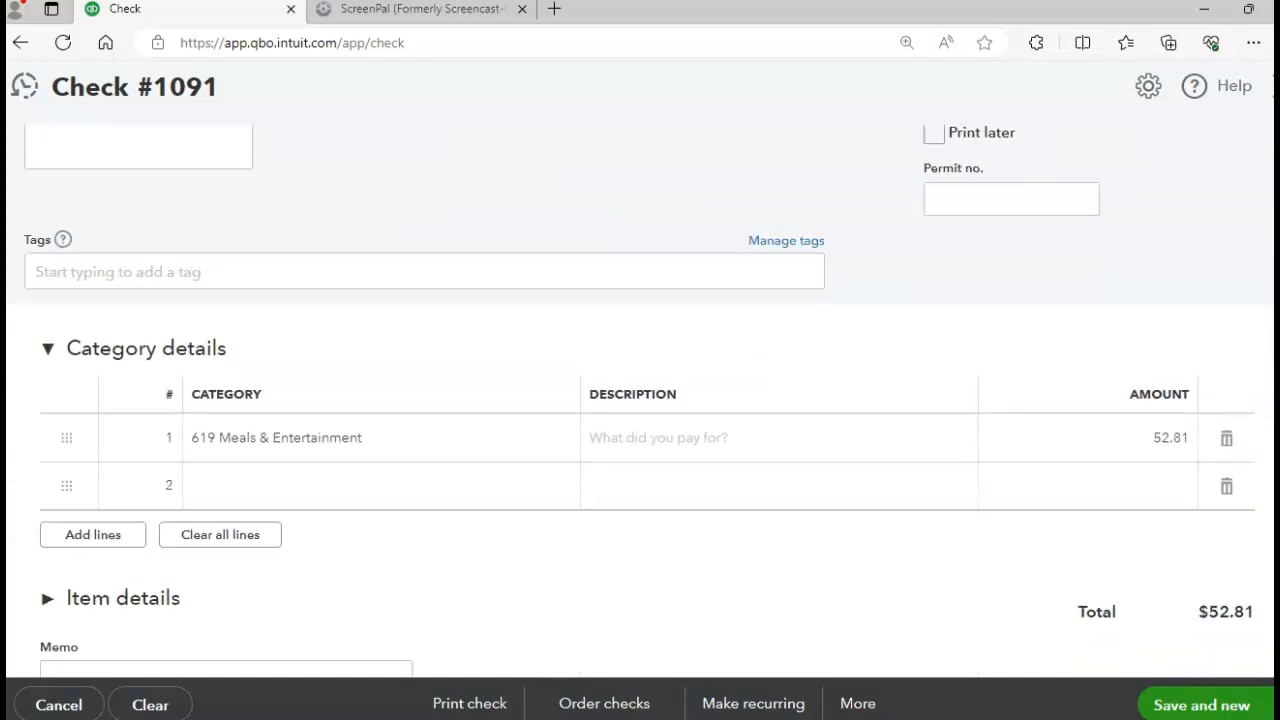
scroll(640, 400, "up", 1)
scroll(640, 400, "down", 2)
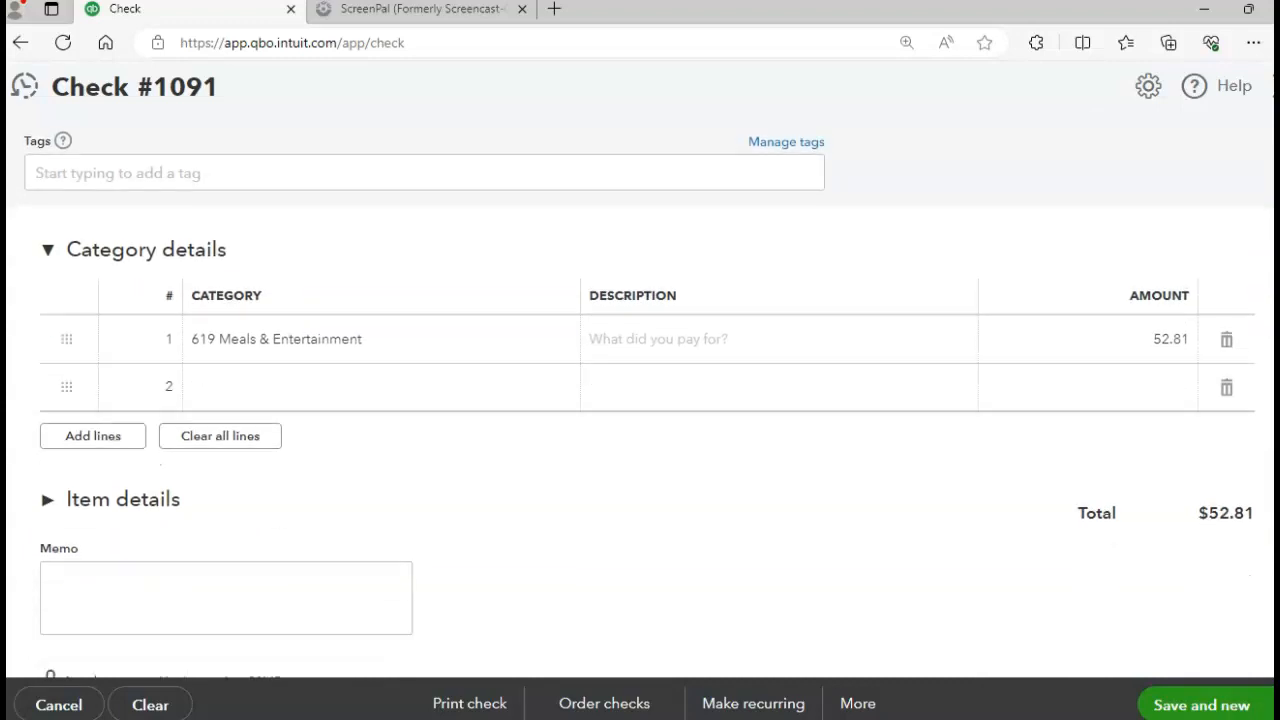
scroll(640, 400, "up", 4)
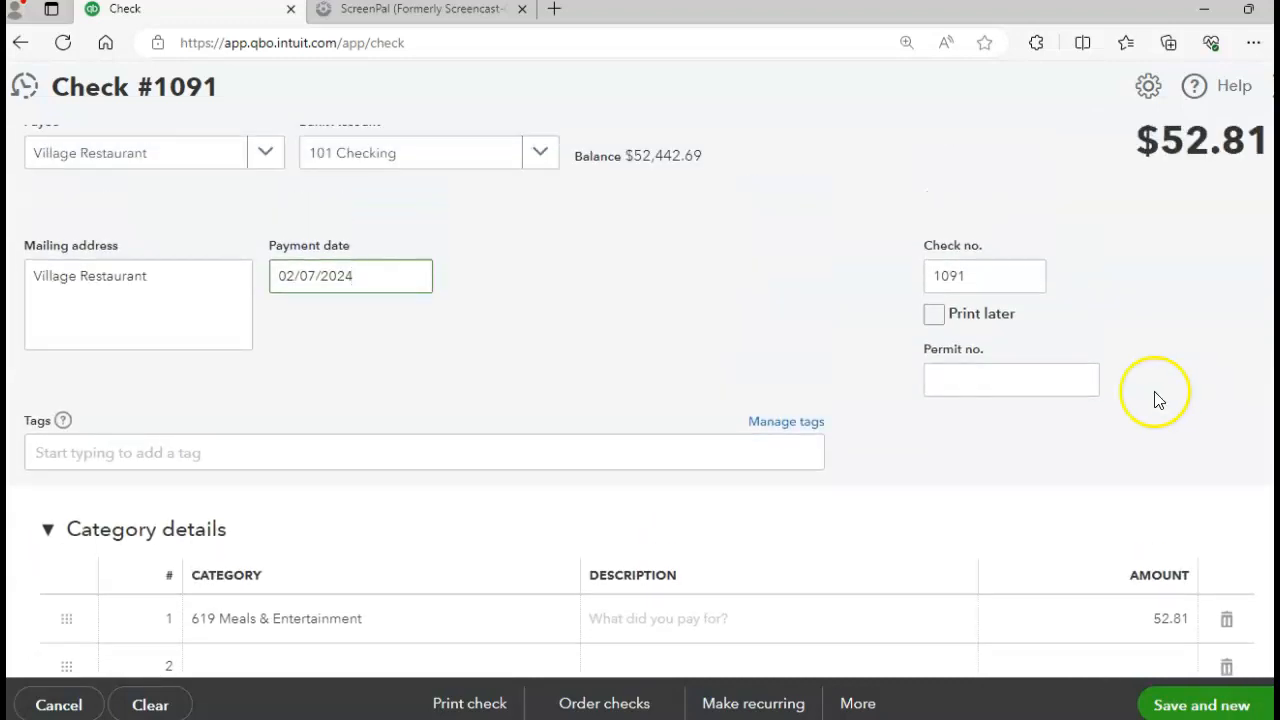
left_click(1030, 287)
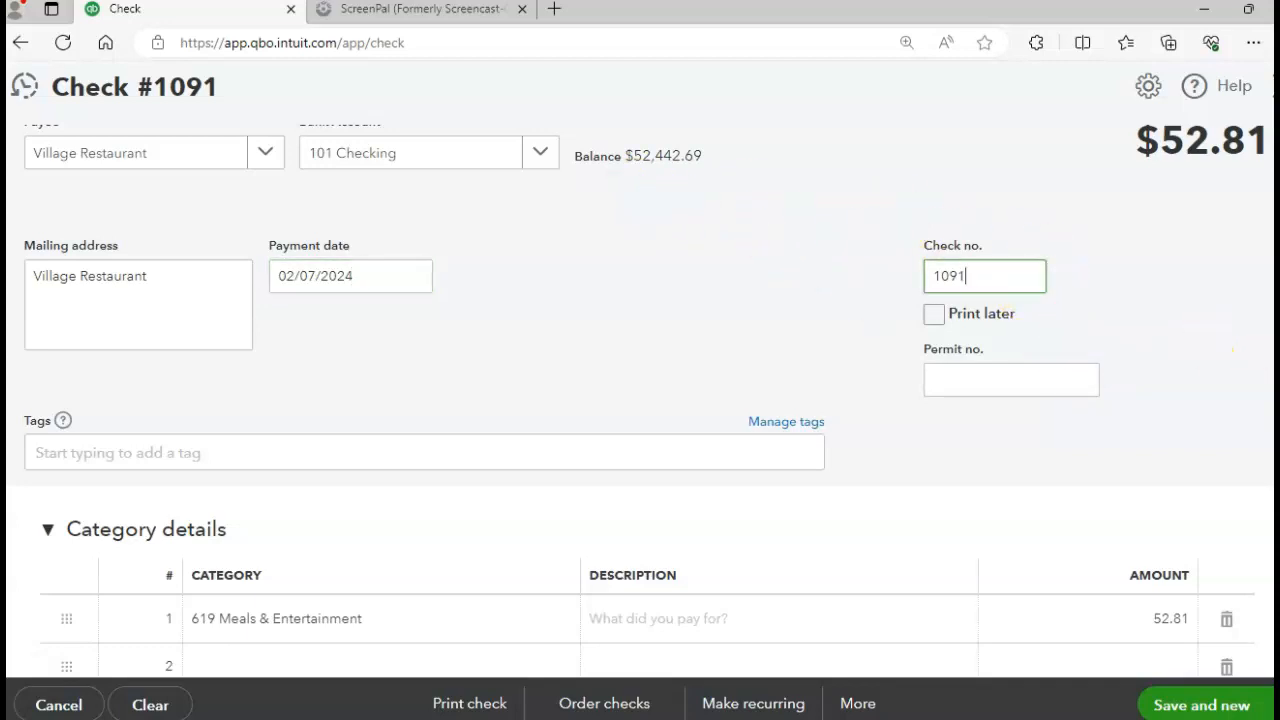
scroll(640, 400, "up", 1)
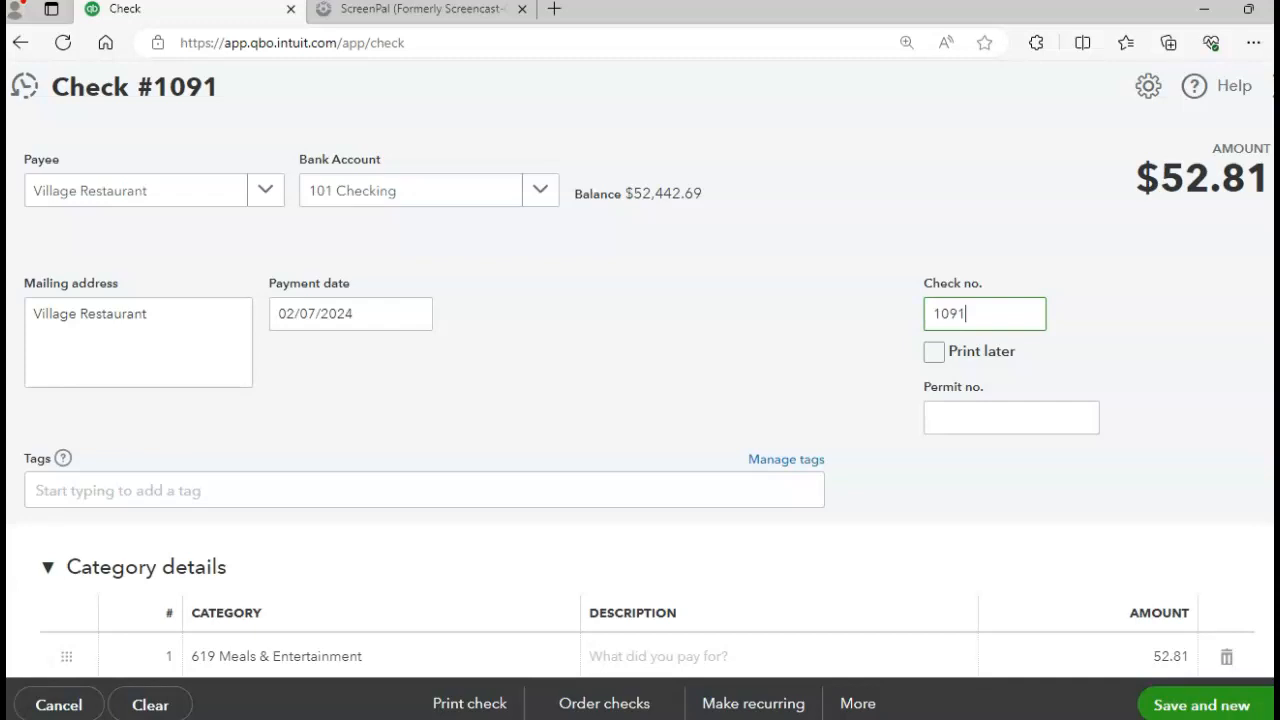
scroll(640, 400, "down", 2)
scroll(640, 400, "down", 3)
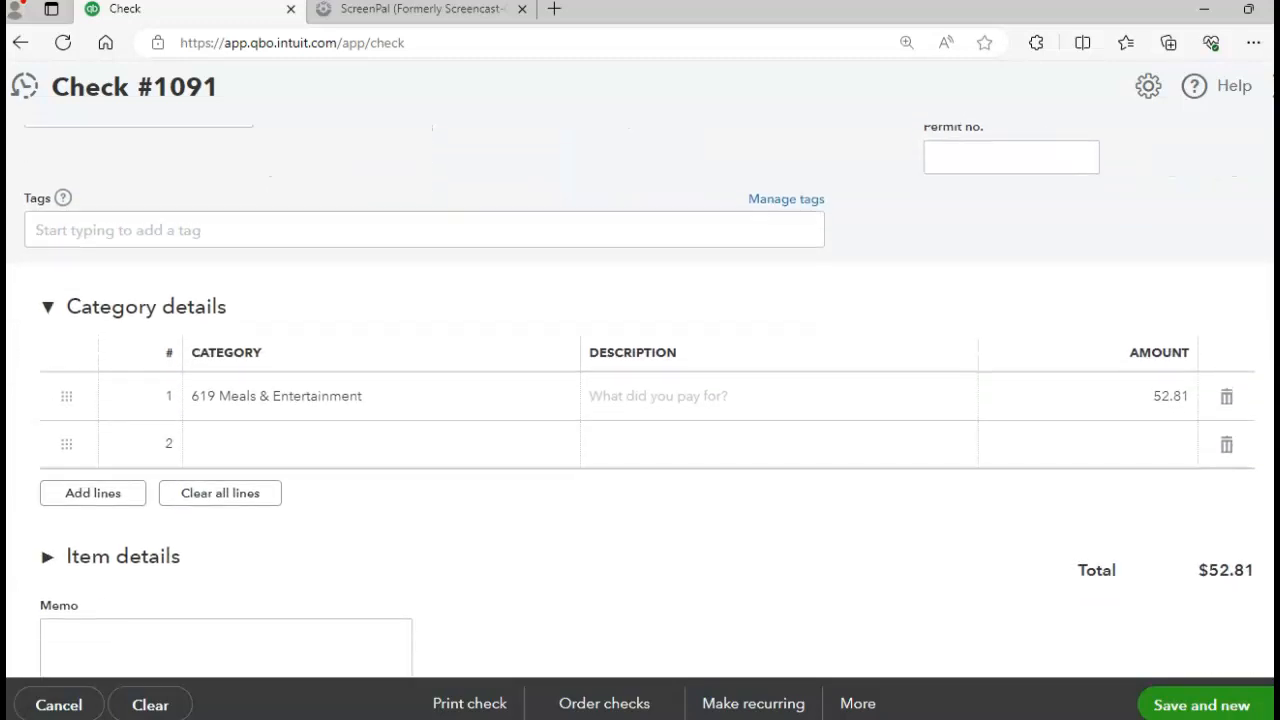
scroll(1050, 300, "down", 2)
scroll(1050, 300, "up", 6)
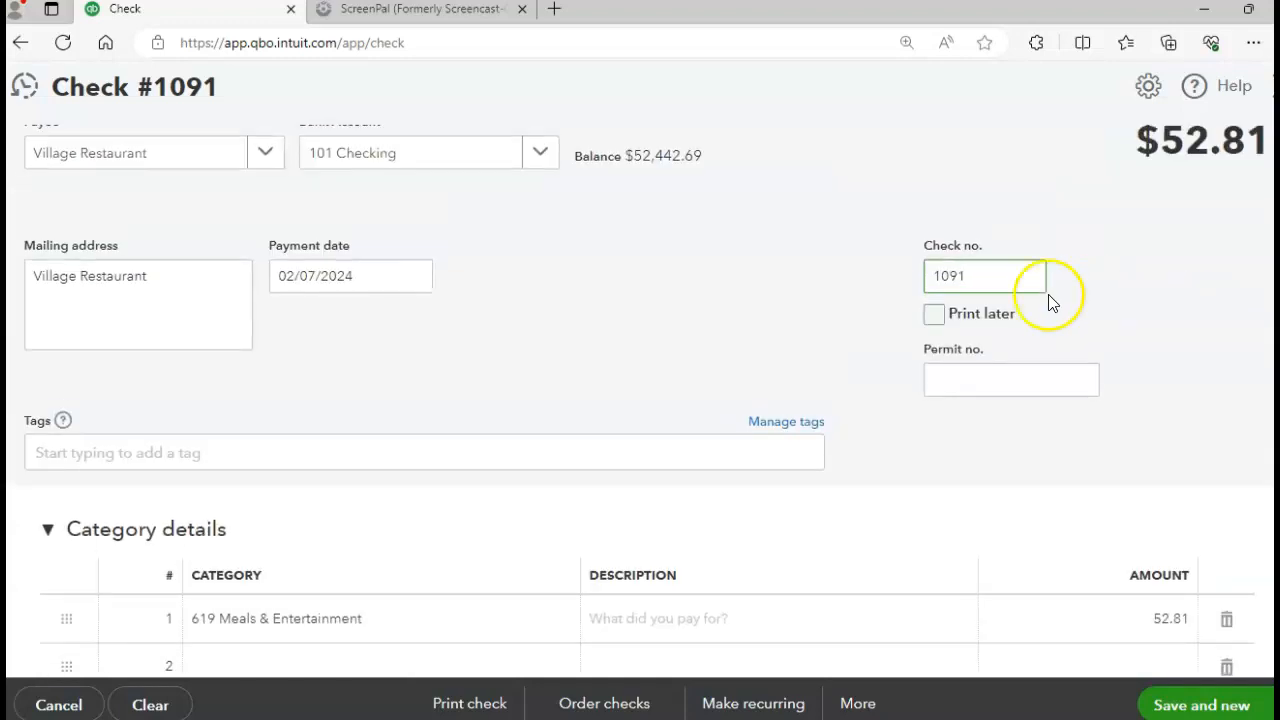
Clear the check number of the Village Restaurant payment
left_click_drag(1007, 272, 858, 308)
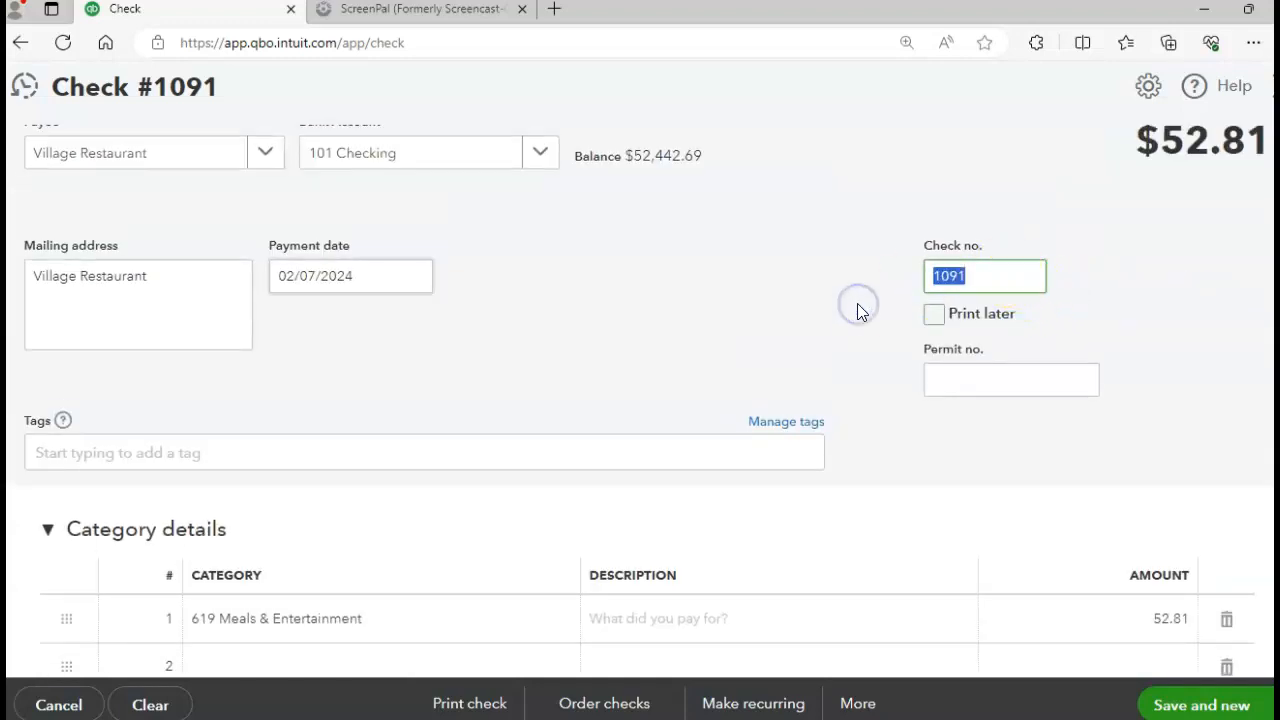
key("BackSpace")
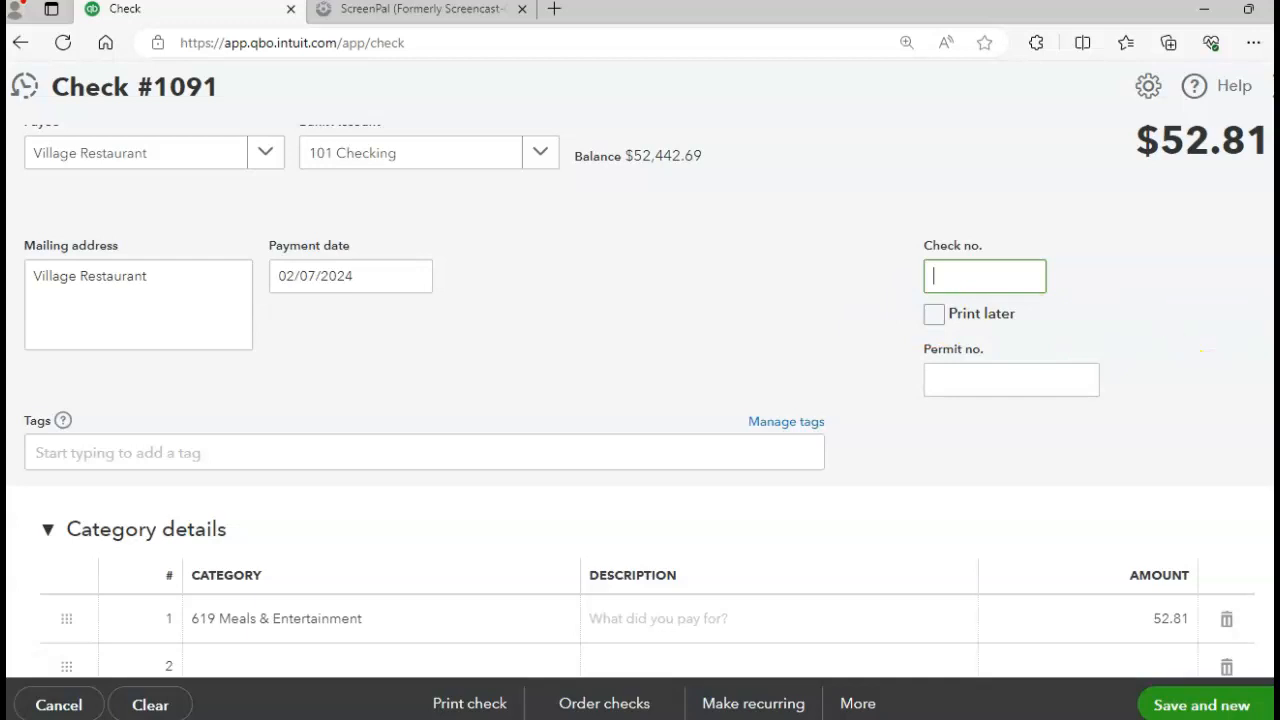